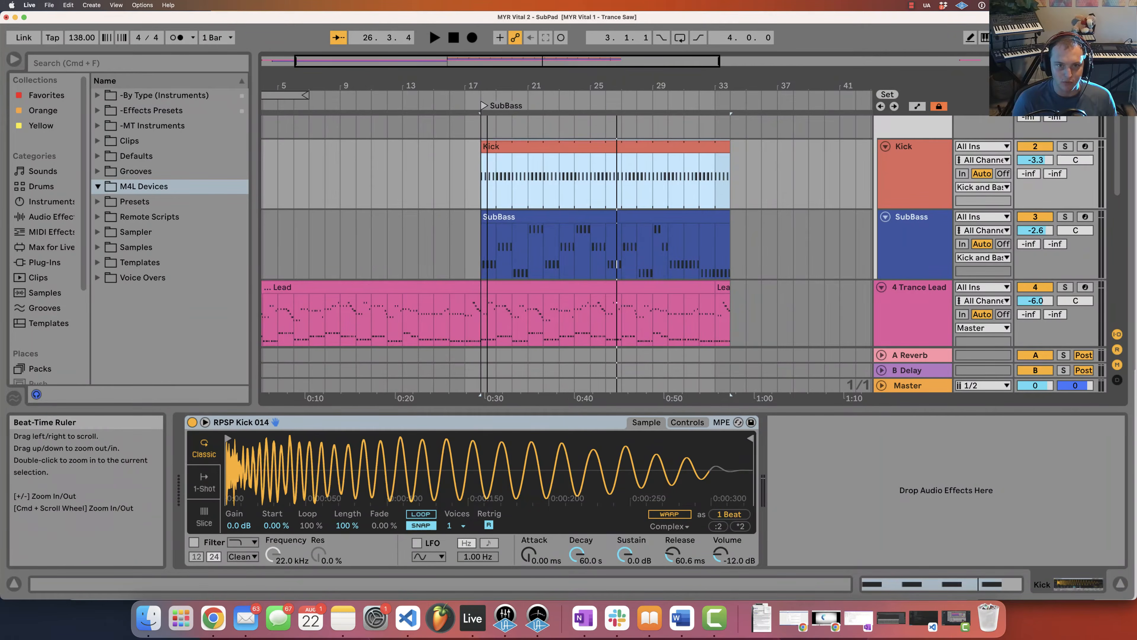
Play the arrangement from bar 18 and solo the SubBass track to hear it alone
left_click_drag(487, 86, 487, 111)
scroll(410, 250, "down", 2)
scroll(410, 249, "down", 3)
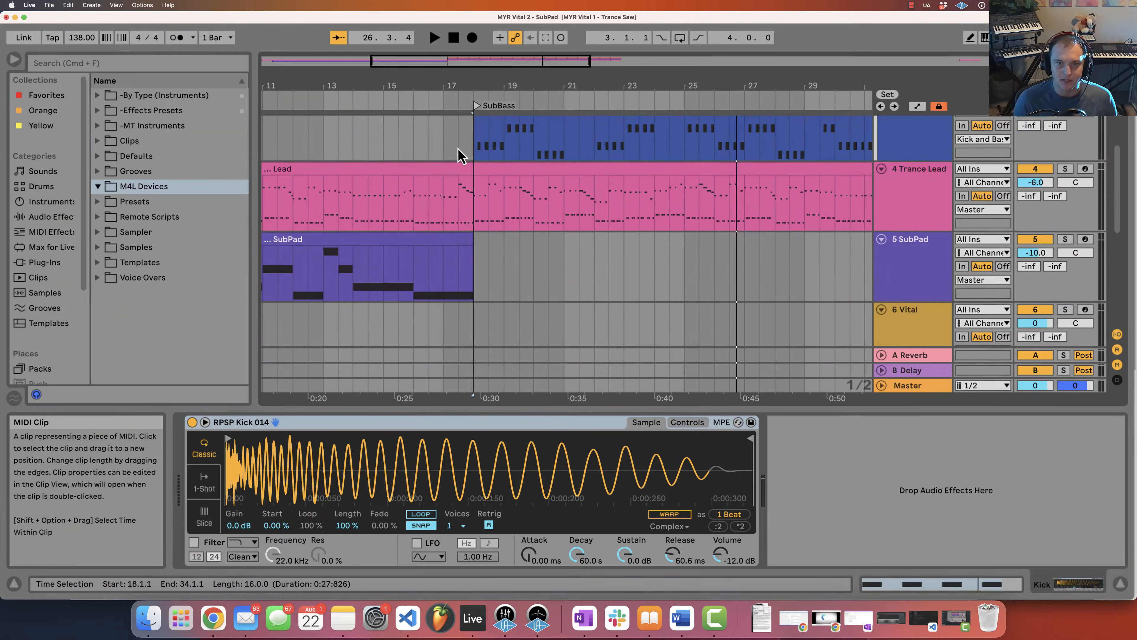
left_click(429, 146)
scroll(477, 219, "up", 2)
scroll(478, 218, "up", 3)
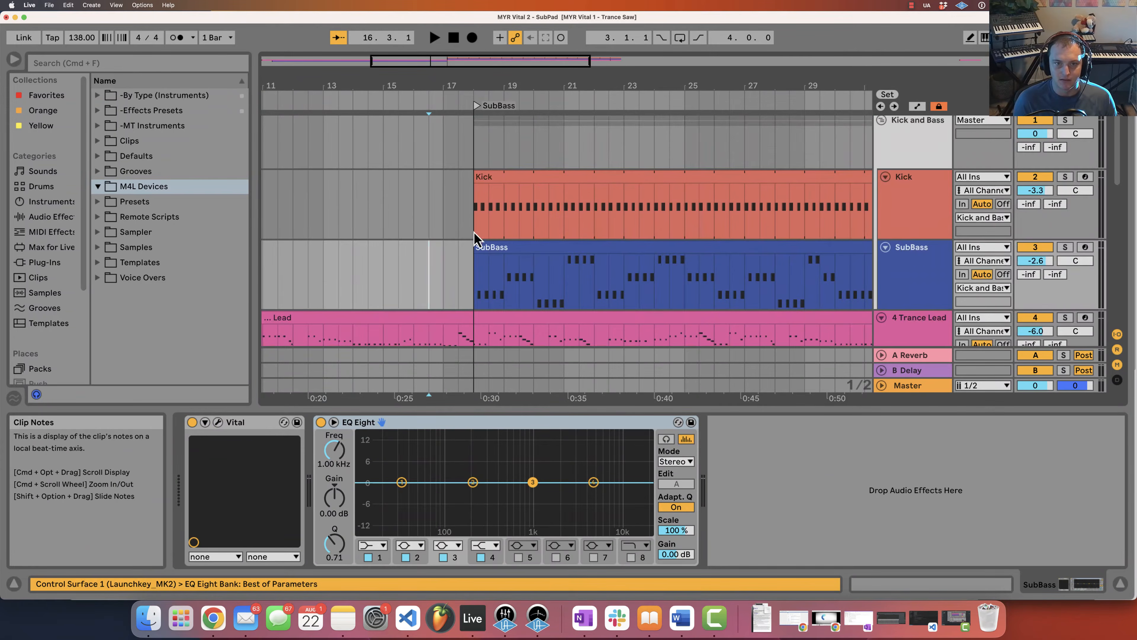
scroll(474, 236, "down", 2)
left_click(476, 222)
left_click(463, 213)
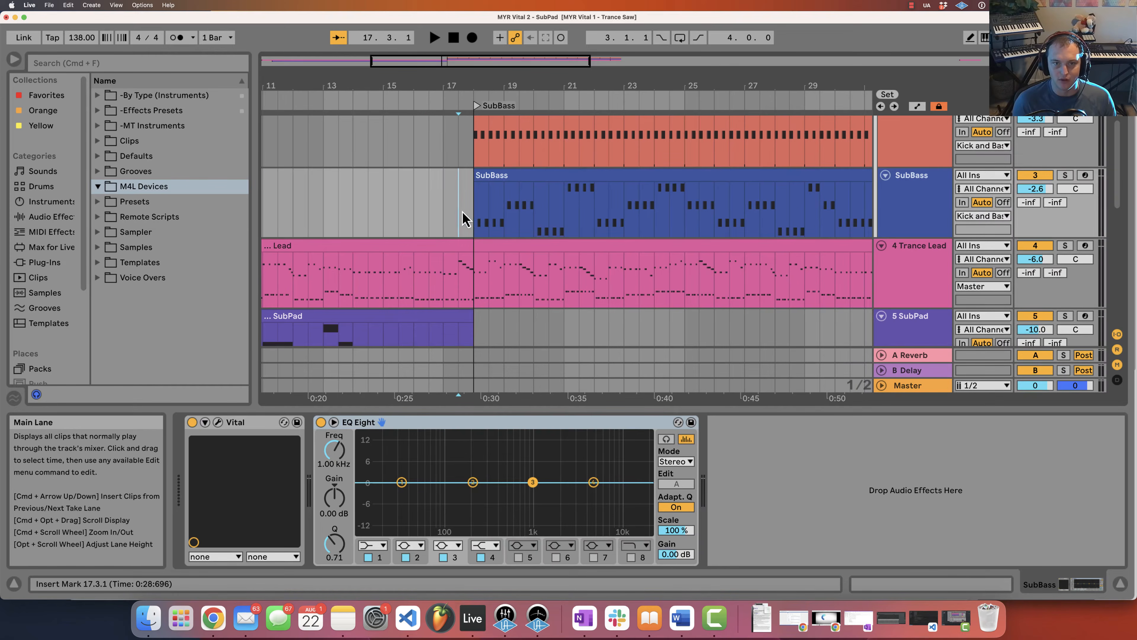
left_click(475, 215)
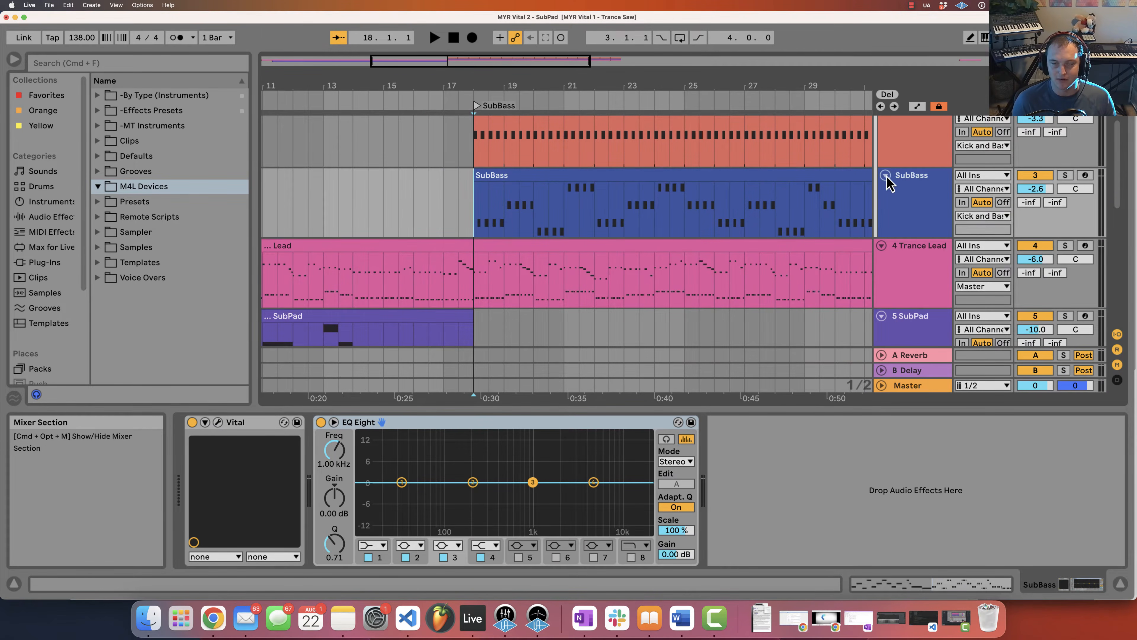
key("space")
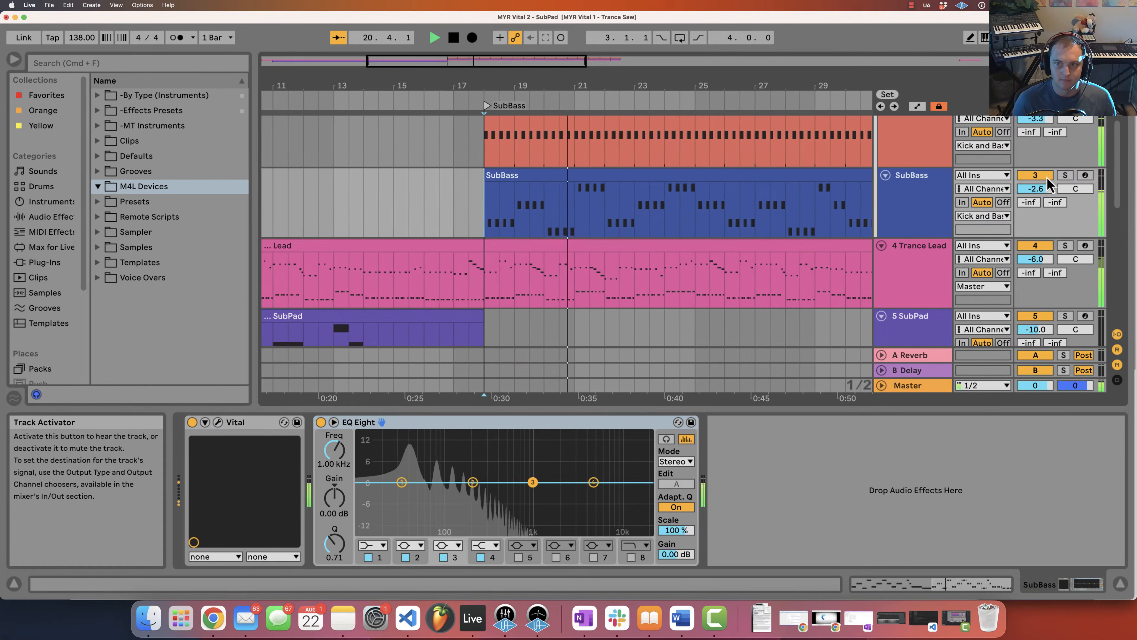
left_click(1065, 175)
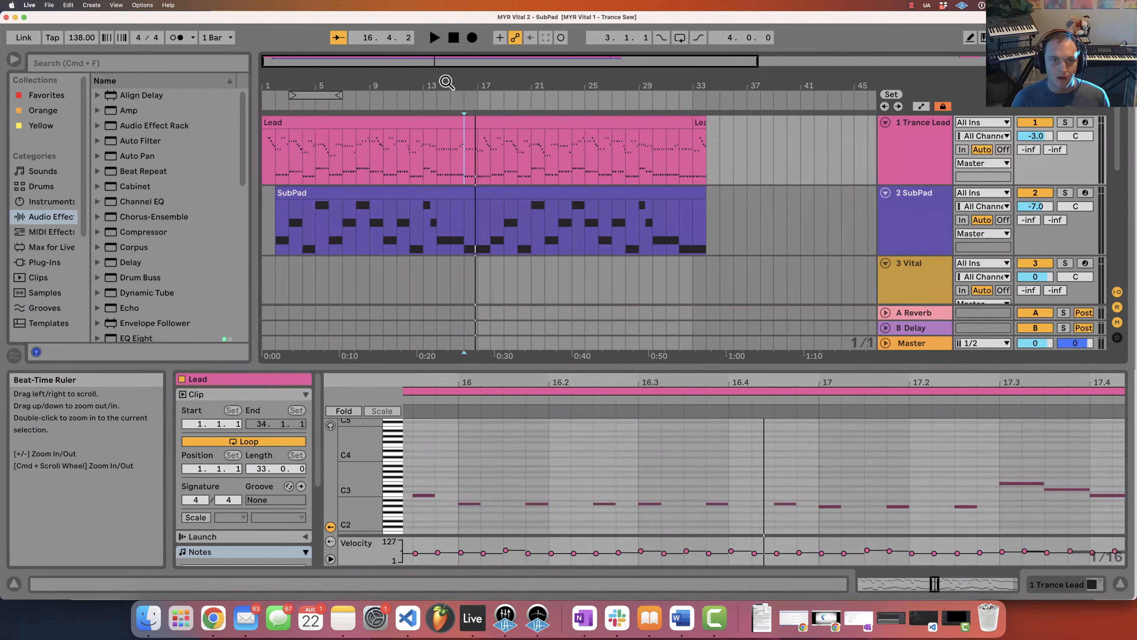
Set the Trance Lead track volume to -6 dB and the SubPad track volume to -10 dB
left_click_drag(446, 82, 447, 96)
left_click(1070, 161)
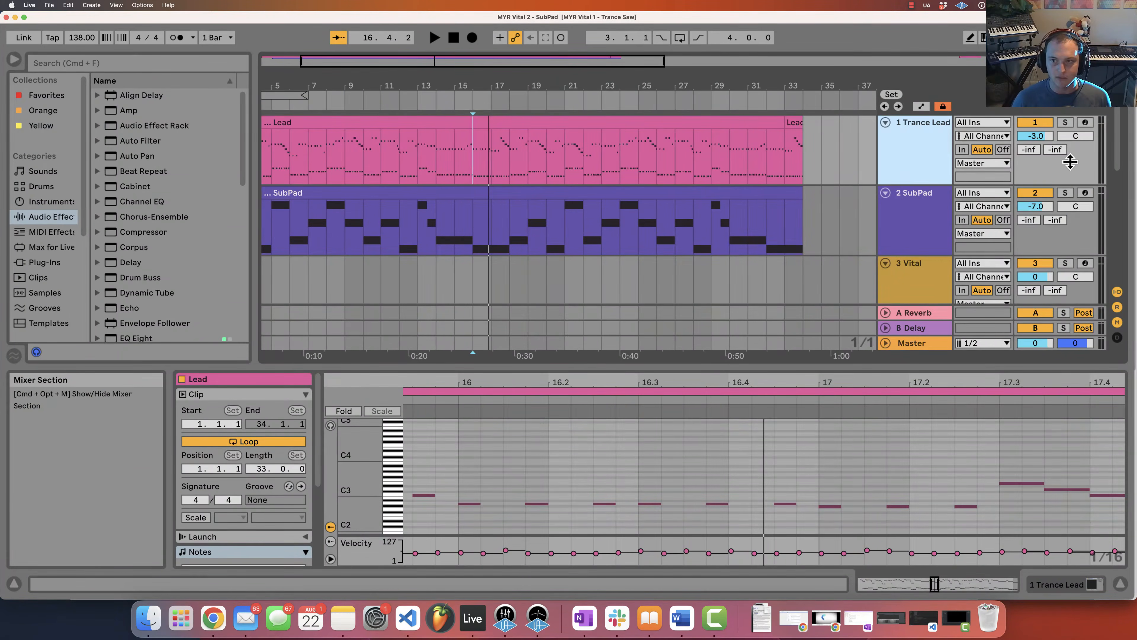
left_click(1037, 137)
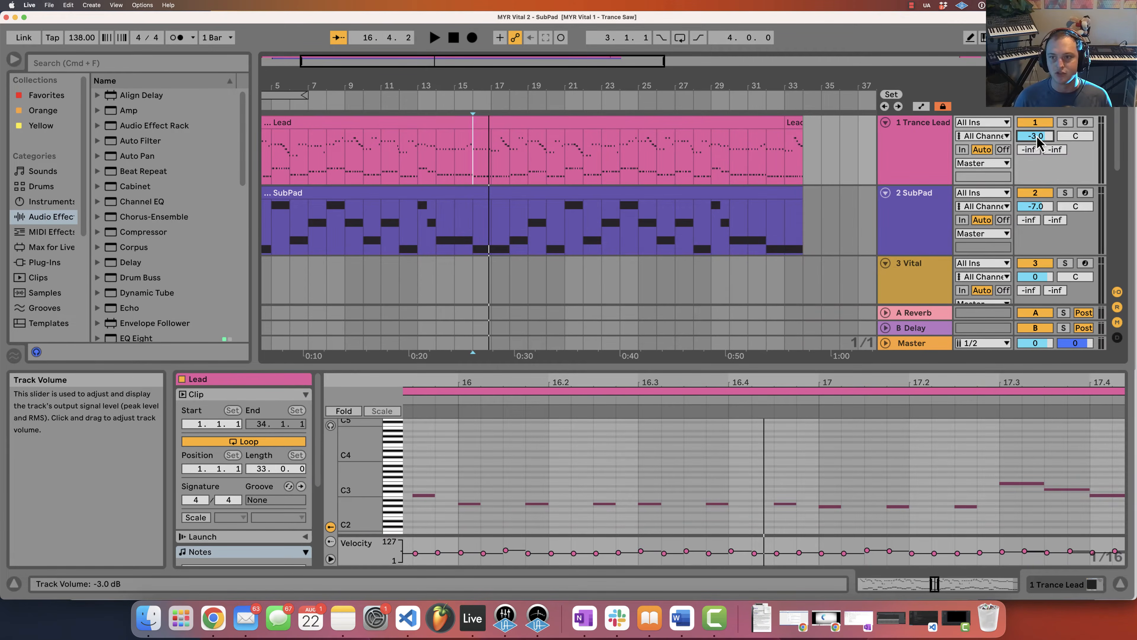
type("-6")
key("Return")
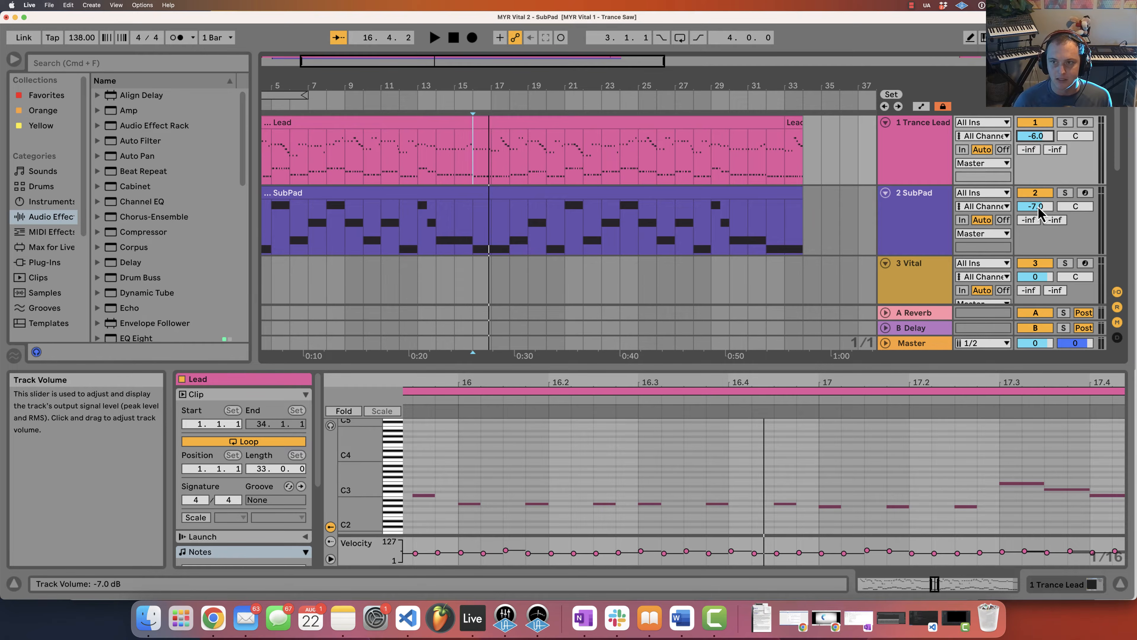
left_click_drag(1035, 206, 1067, 241)
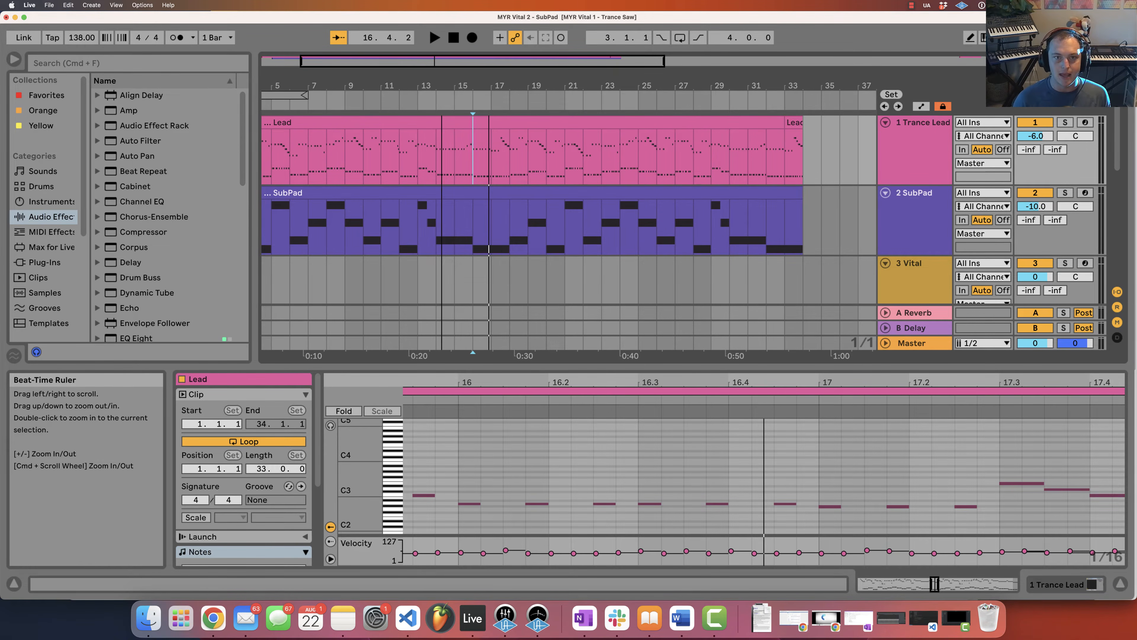
Add a locator named SubBass at bar 18 of the arrangement
left_click_drag(353, 77, 563, 175)
left_click(562, 171)
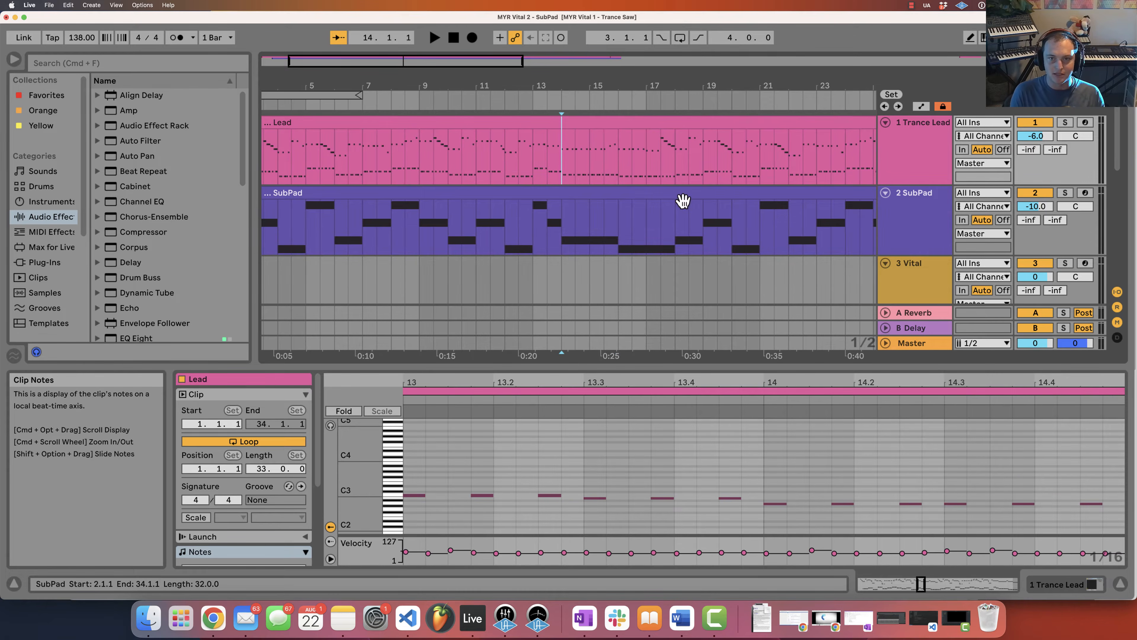
left_click(676, 173)
right_click(676, 109)
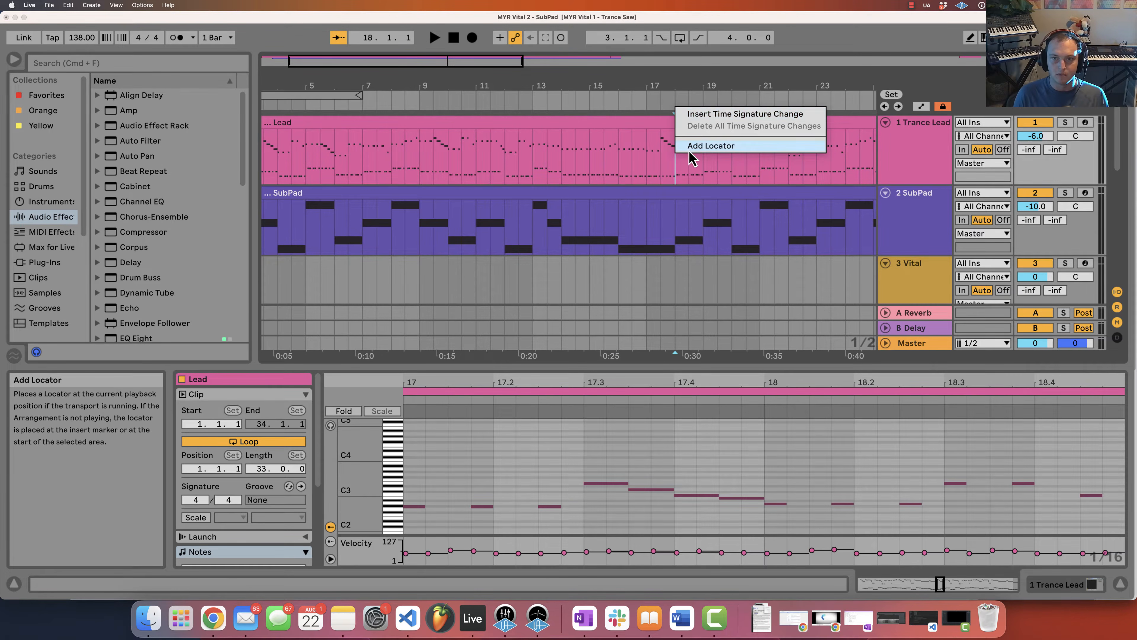
left_click(711, 146)
type("SubB")
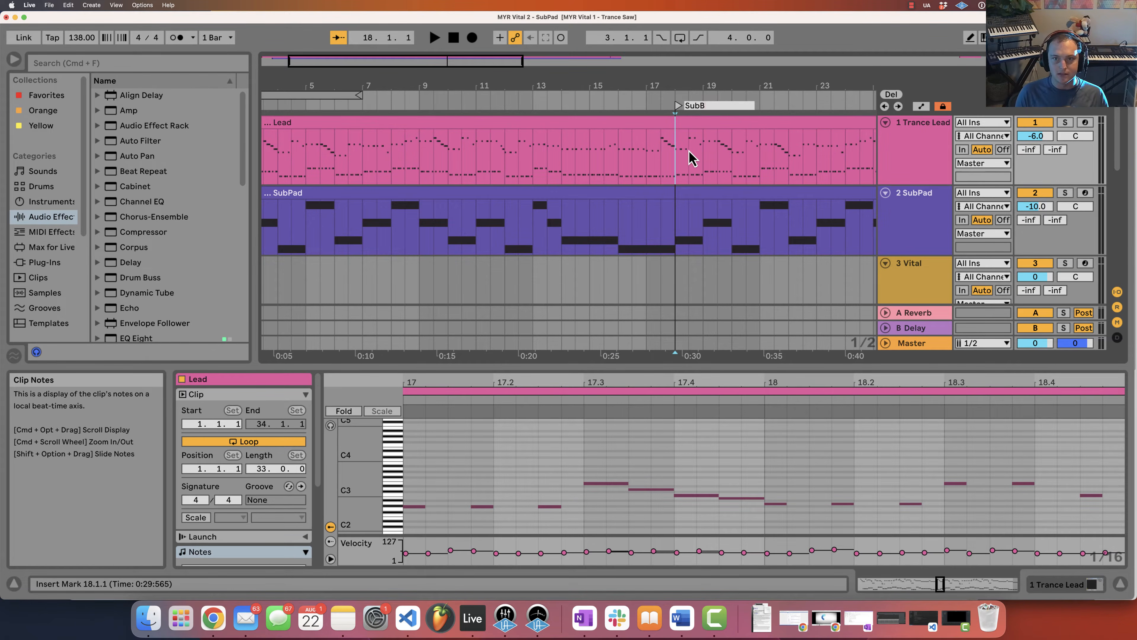
type("ass")
key("Return")
Split the SubPad clip at the SubBass locator and play the arrangement from bar 13
left_click(704, 210)
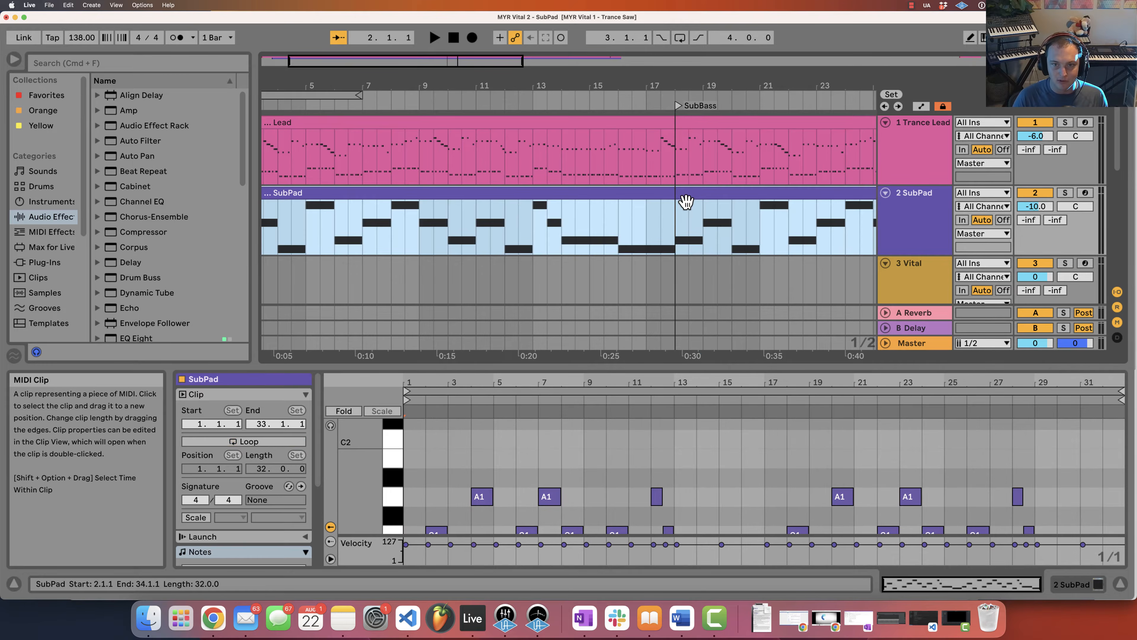
left_click(675, 215)
key("super+e")
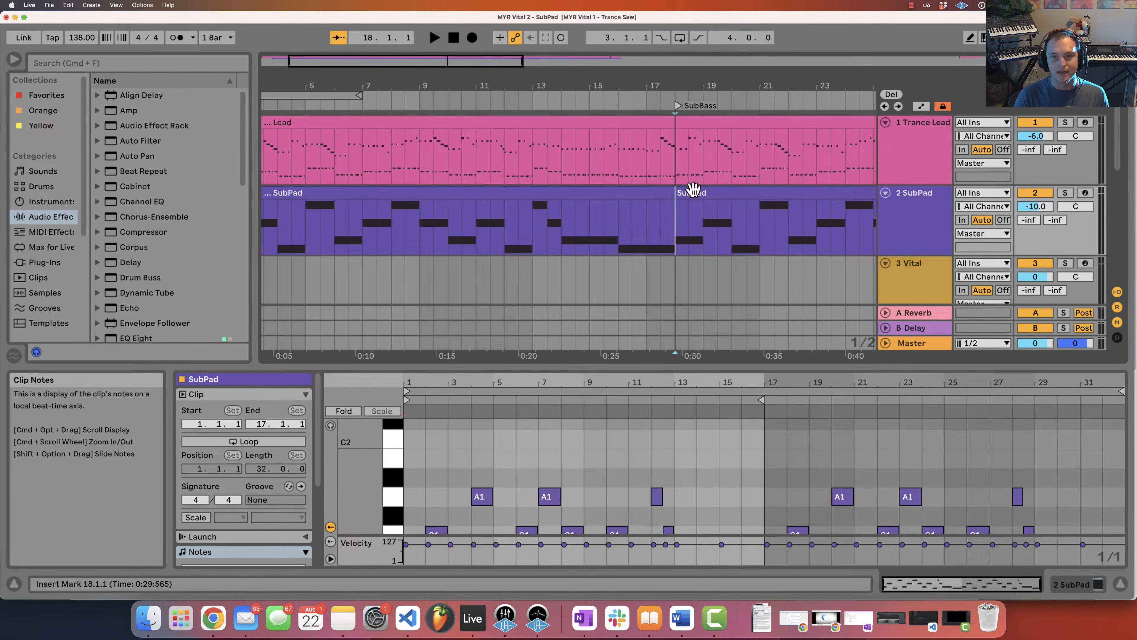
left_click(537, 148)
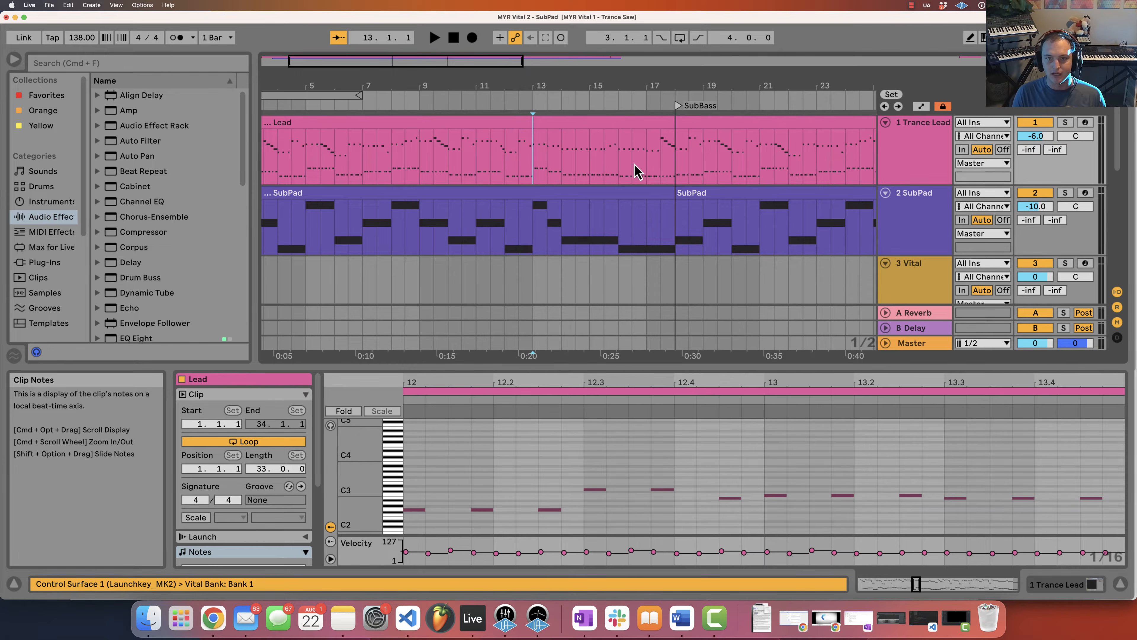
key("space")
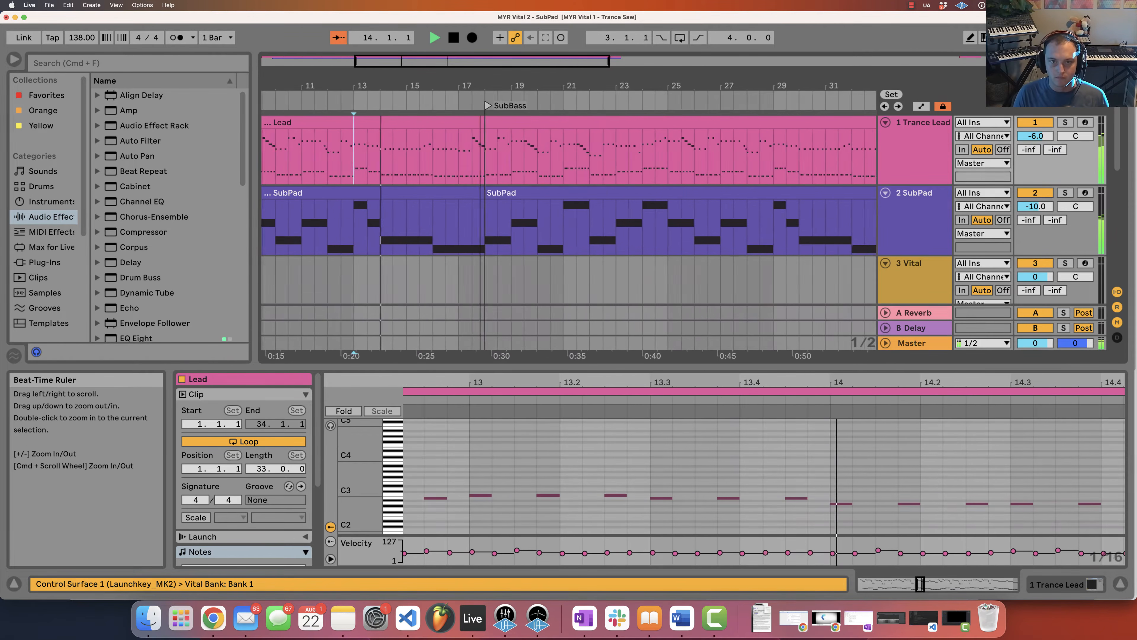
Rename the first Vital track below SubPad to SubBass and colour it dark blue
left_click_drag(480, 85, 480, 60)
scroll(627, 225, "down", 1)
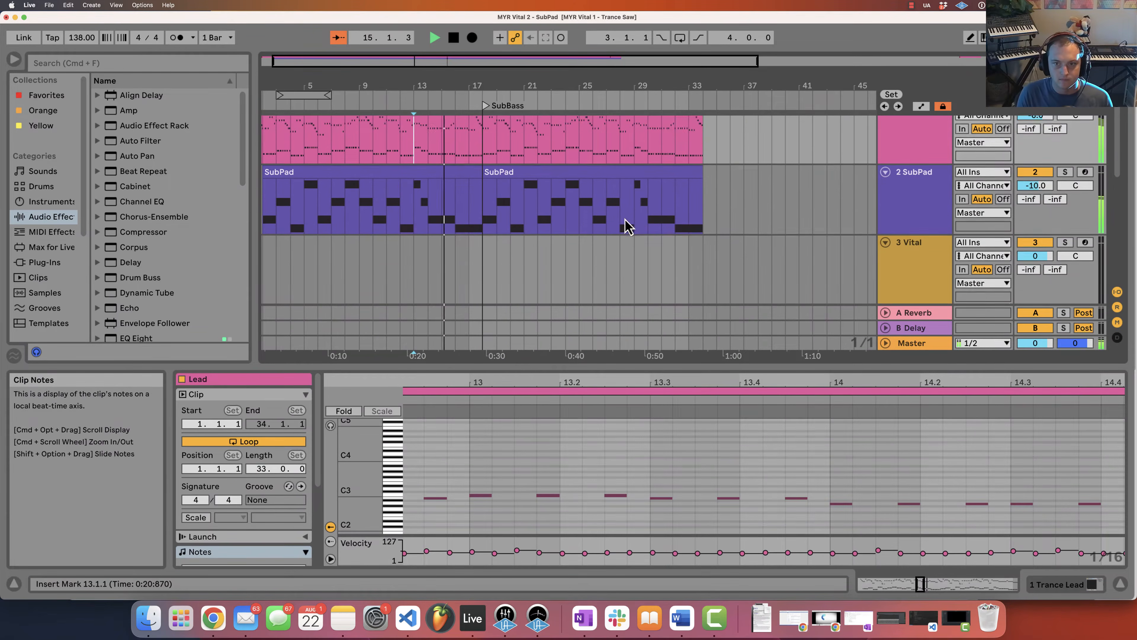
scroll(627, 226, "down", 1)
left_click(946, 225)
key("super+r")
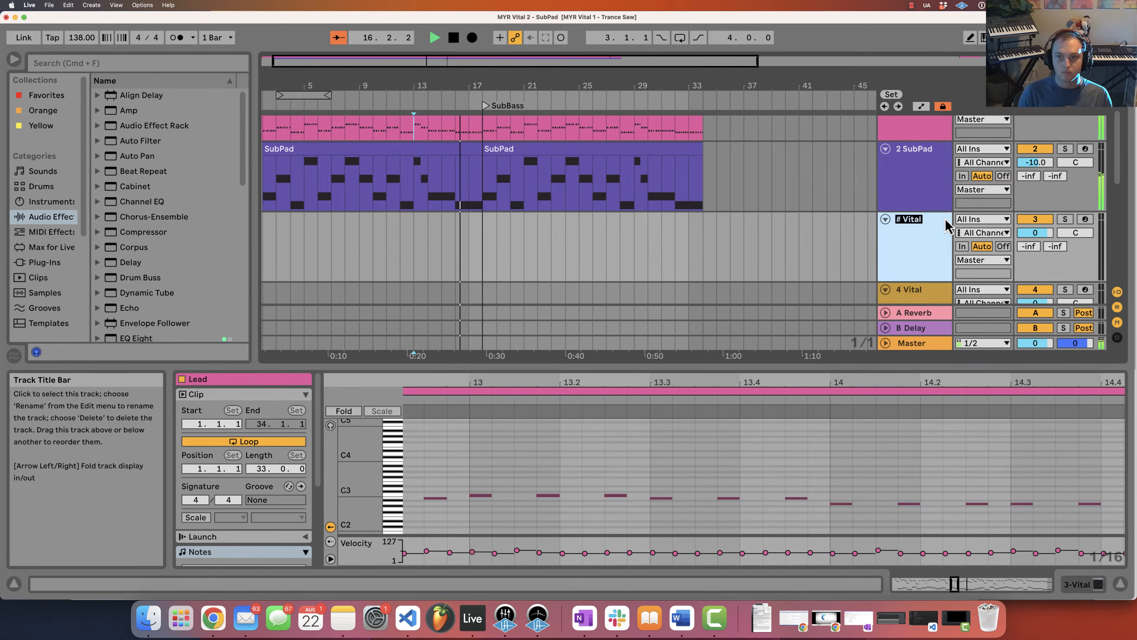
type("SubBass")
right_click(946, 229)
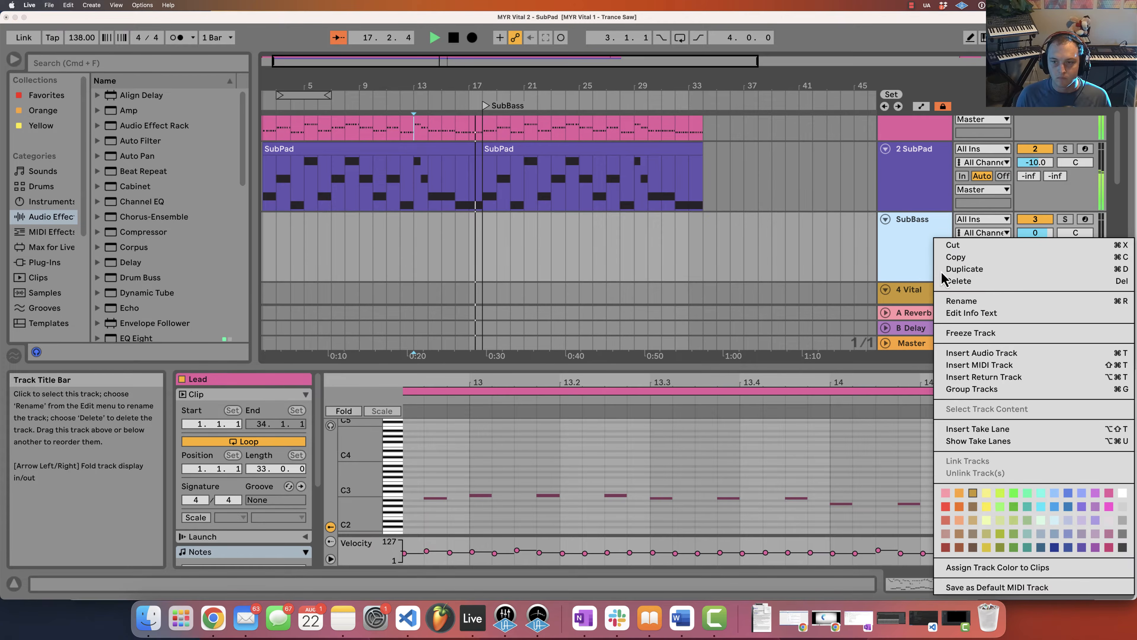
left_click(1067, 549)
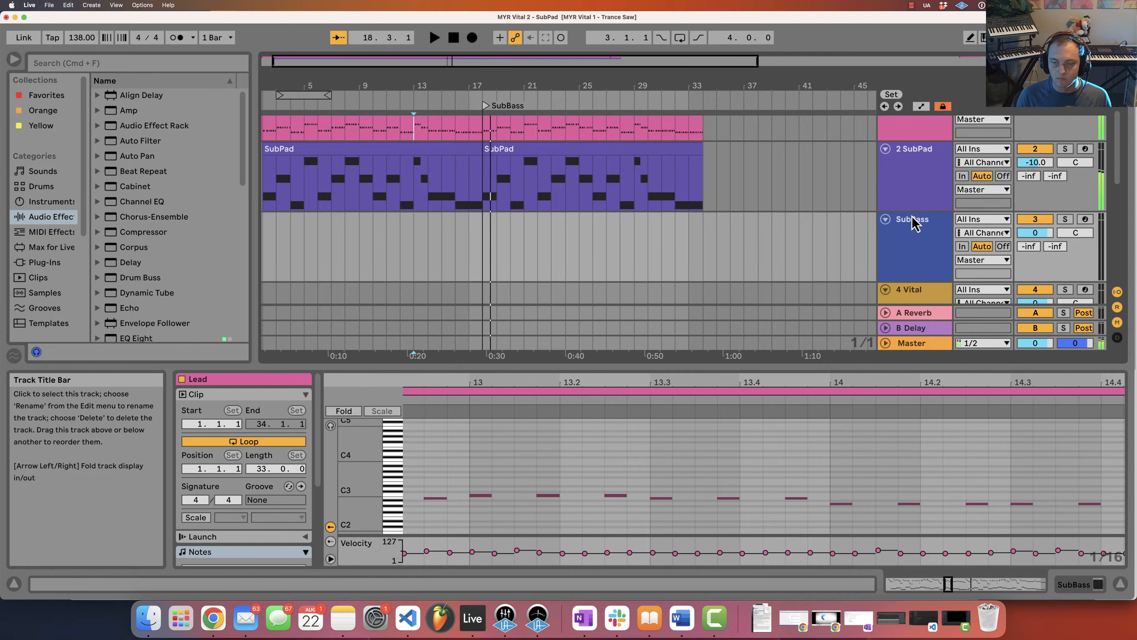
Move the SubPad clip that starts at bar 18 down to the SubBass track and rename it SubBass
left_click(504, 185)
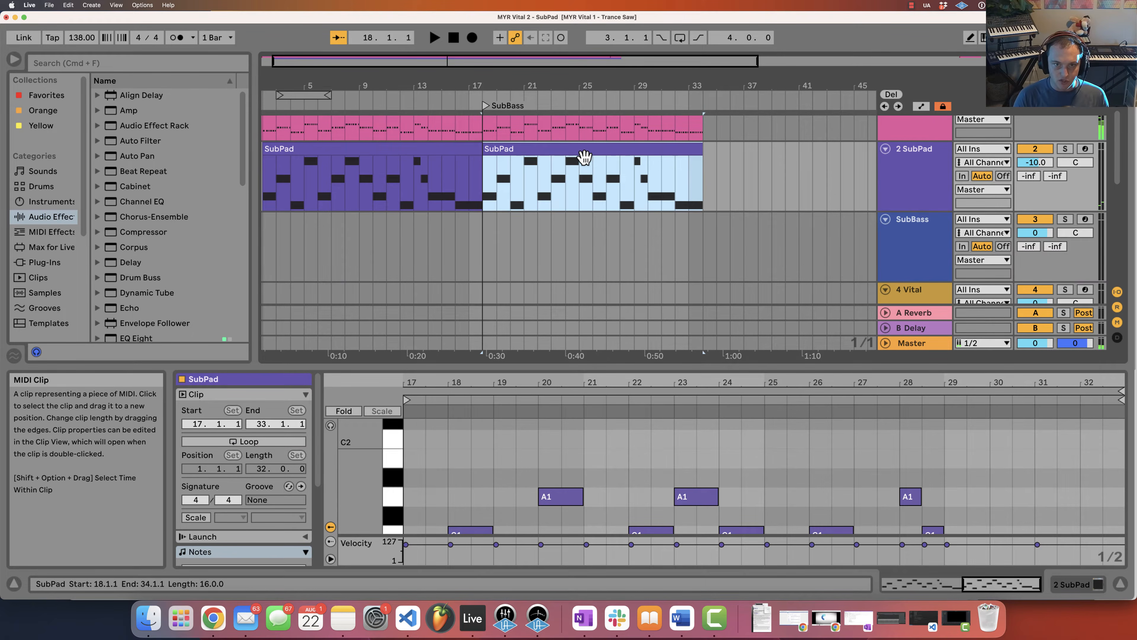
left_click_drag(580, 159, 575, 226)
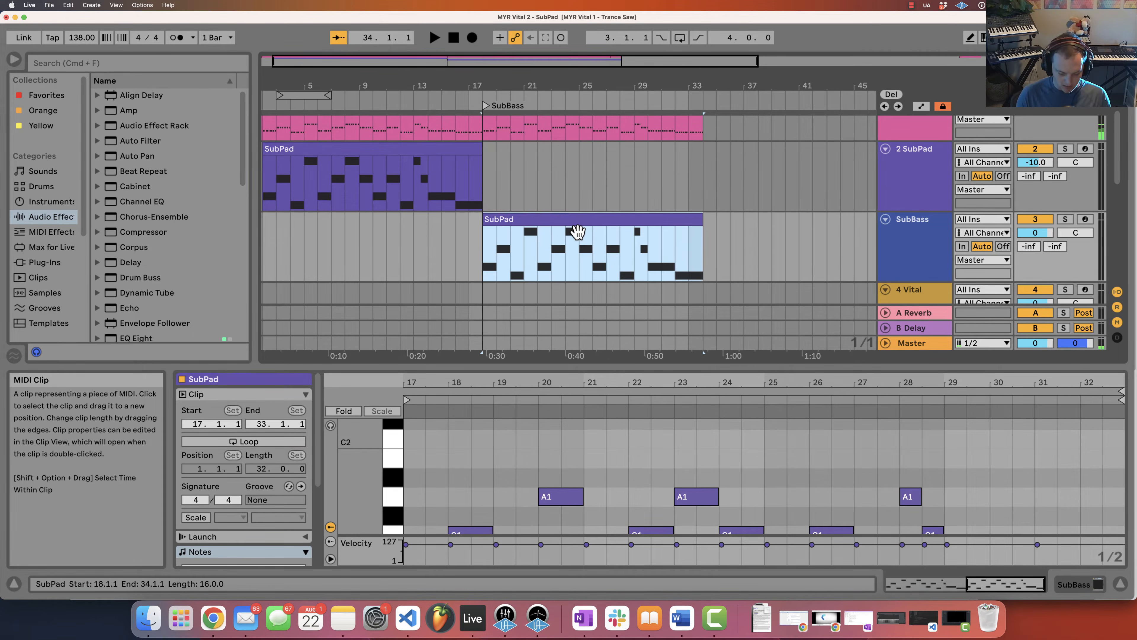
key("super+r")
type("S")
key("Return")
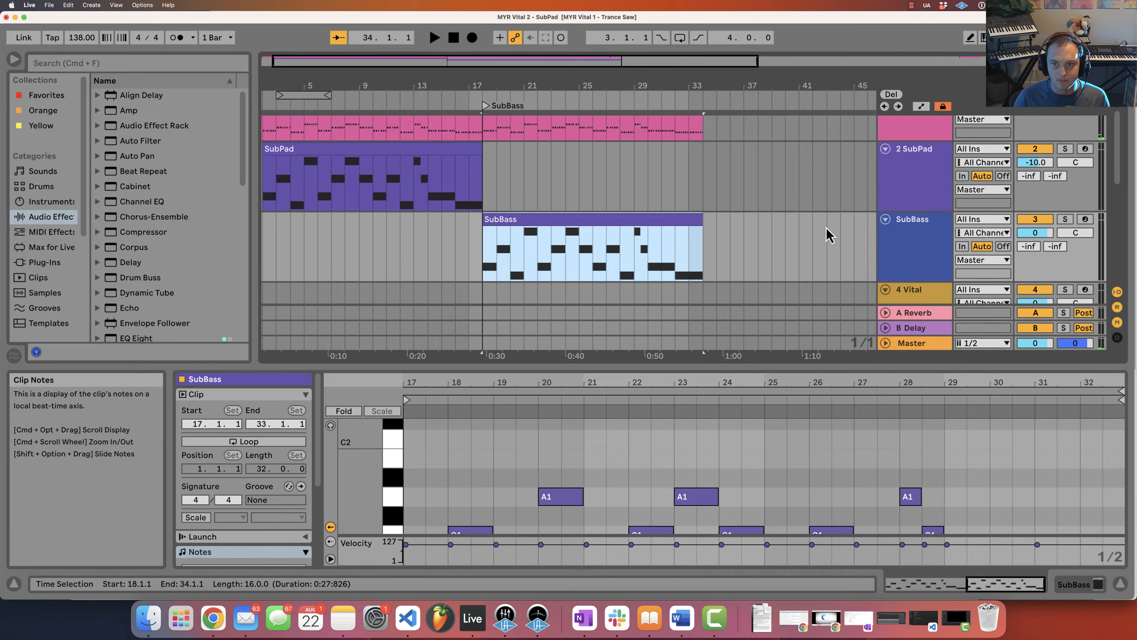
Assign the SubBass track's colour to its clip and enlarge the note editor to show all the bass notes
right_click(890, 242)
left_click(962, 580)
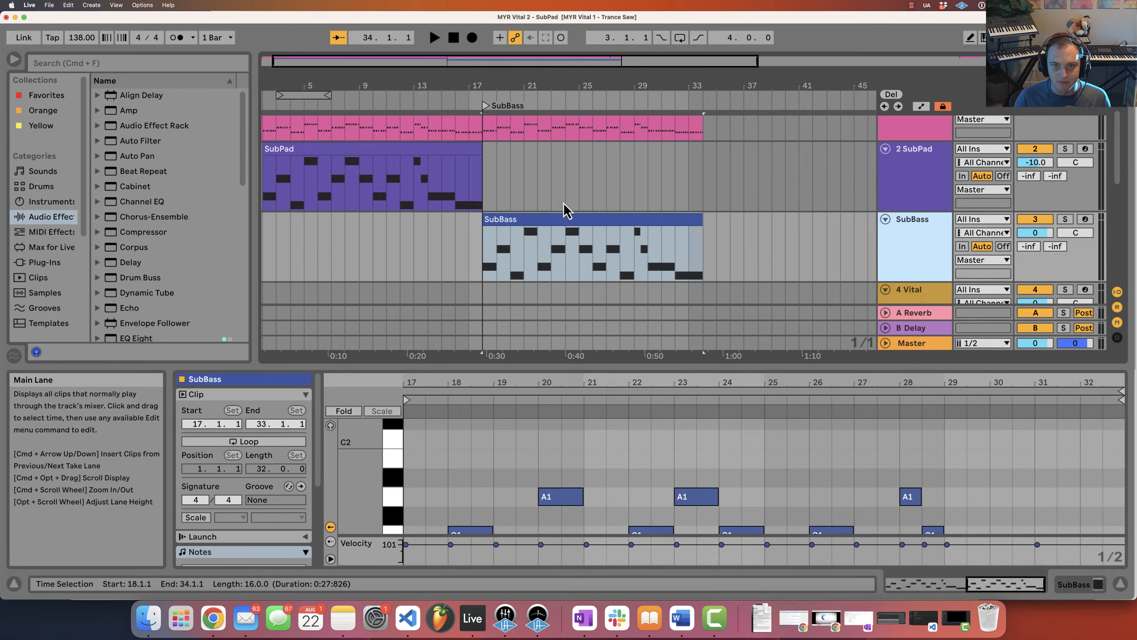
scroll(627, 467, "down", 5)
left_click_drag(619, 367, 619, 184)
scroll(602, 313, "up", 3)
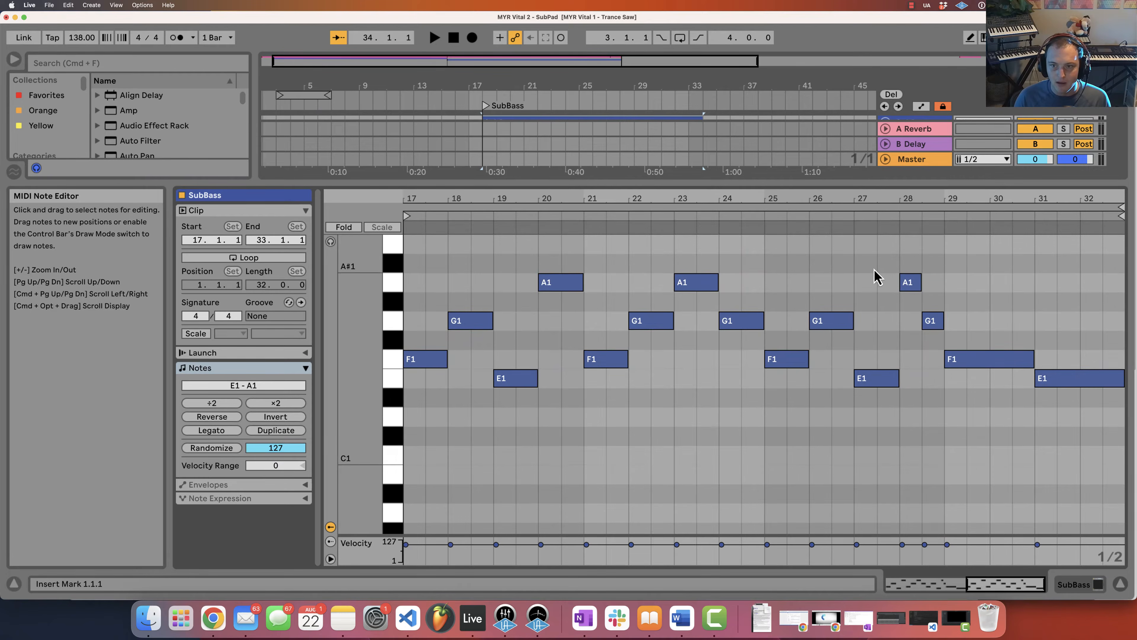
Split each one-bar note in the SubBass clip into two repeated half-bar notes of the same pitch
left_click_drag(874, 270, 232, 423)
mouse_move(445, 359)
left_mouse_down()
mouse_move(415, 359)
mouse_move(445, 369)
left_mouse_up()
Replace the long F1 at bar 29 and the long E1 at bar 31 with four repeated half-bar notes each
left_click(1030, 358)
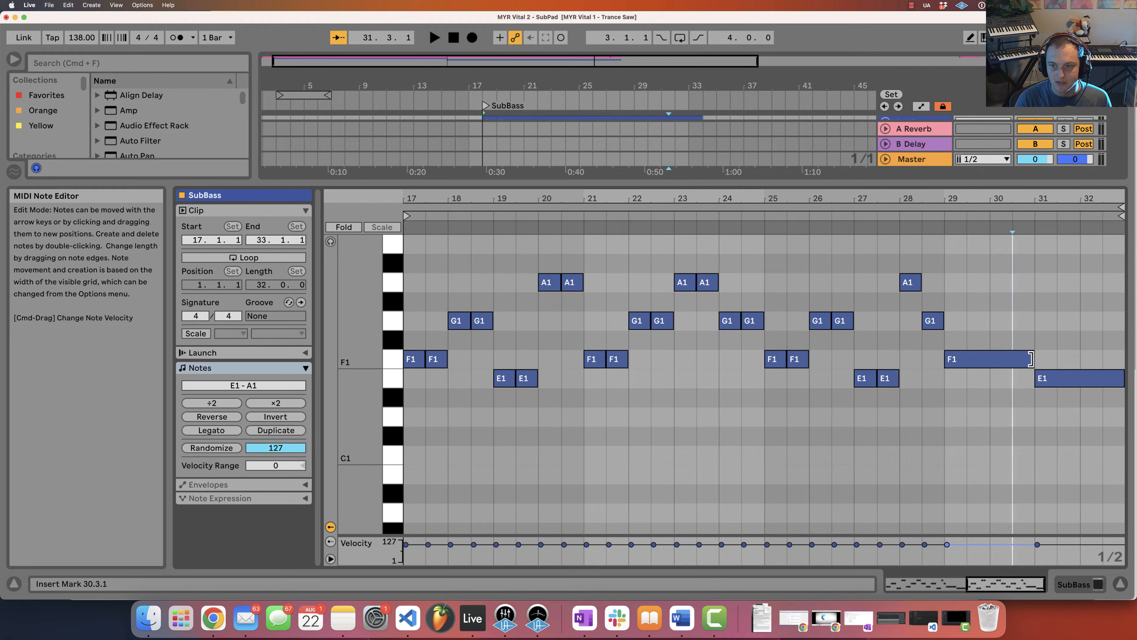
left_click_drag(1032, 358, 962, 358)
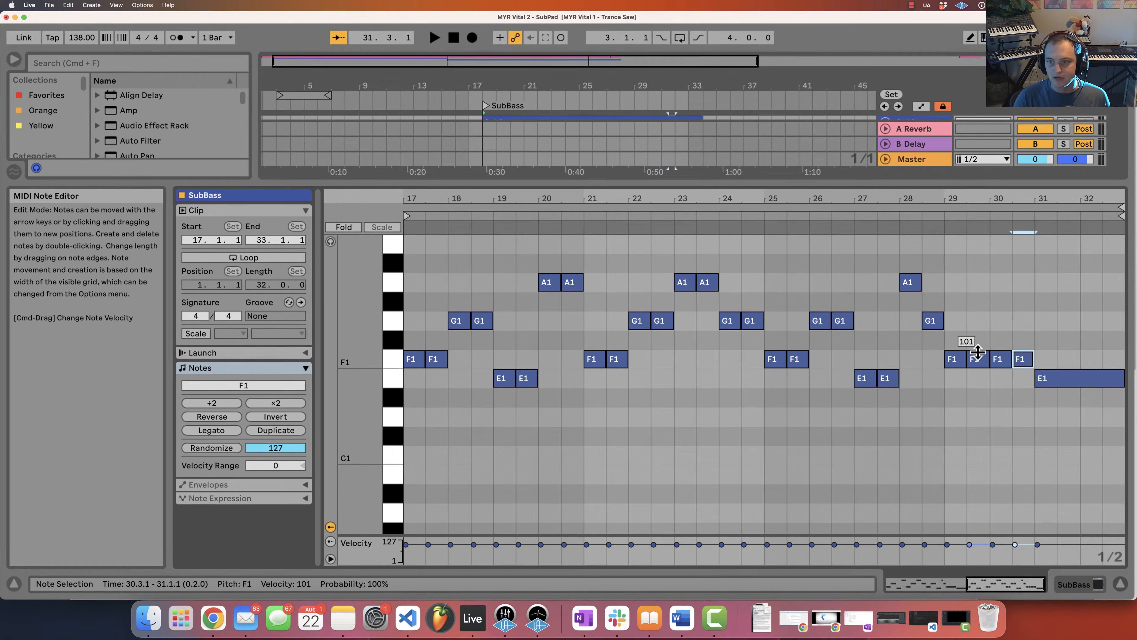
left_click(1084, 378)
left_click_drag(1122, 377, 1043, 377)
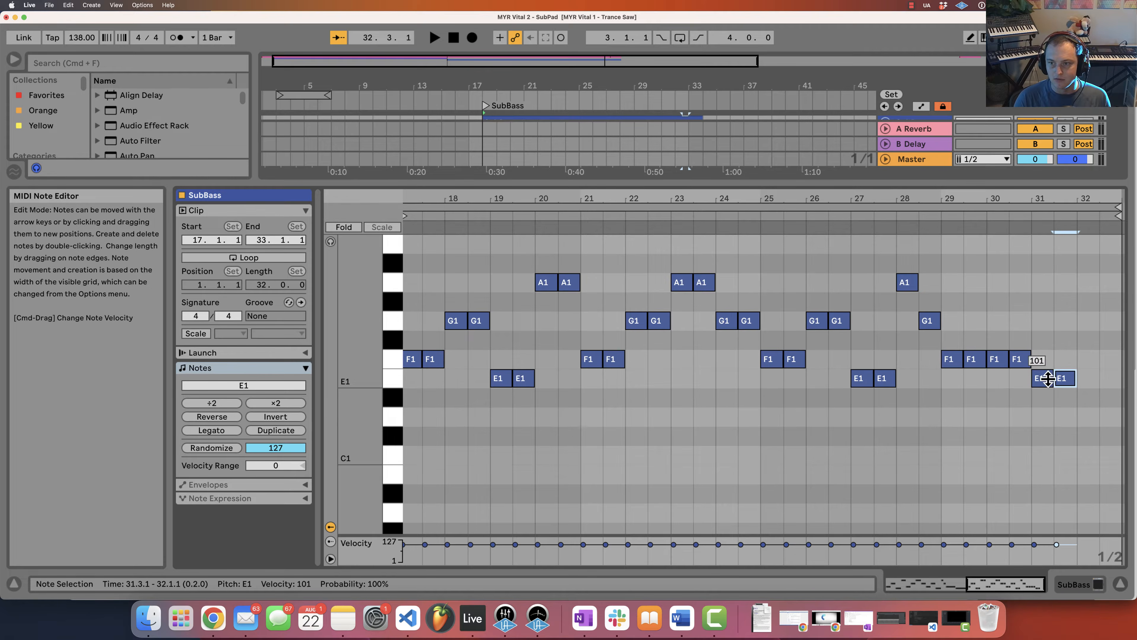
key("super+d")
key("super+d")
Turn all SubBass notes into eighth notes placed on the off-beat of every beat, keeping each bar's pitches
left_click_drag(1118, 419, 414, 242)
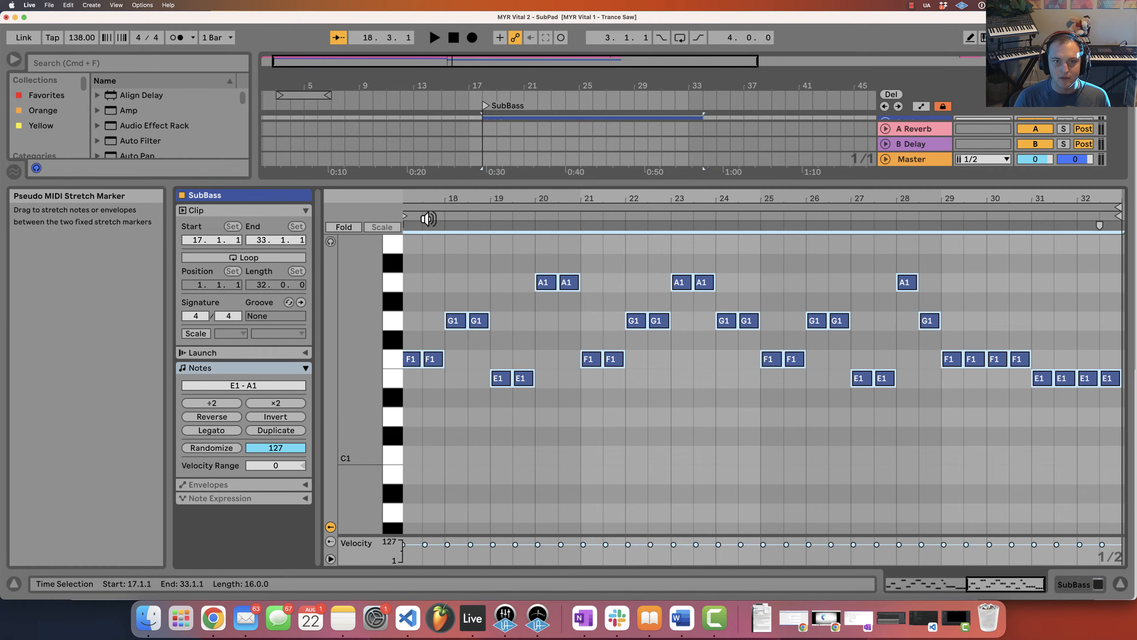
left_click_drag(426, 198, 451, 210)
scroll(599, 148, "down", 3)
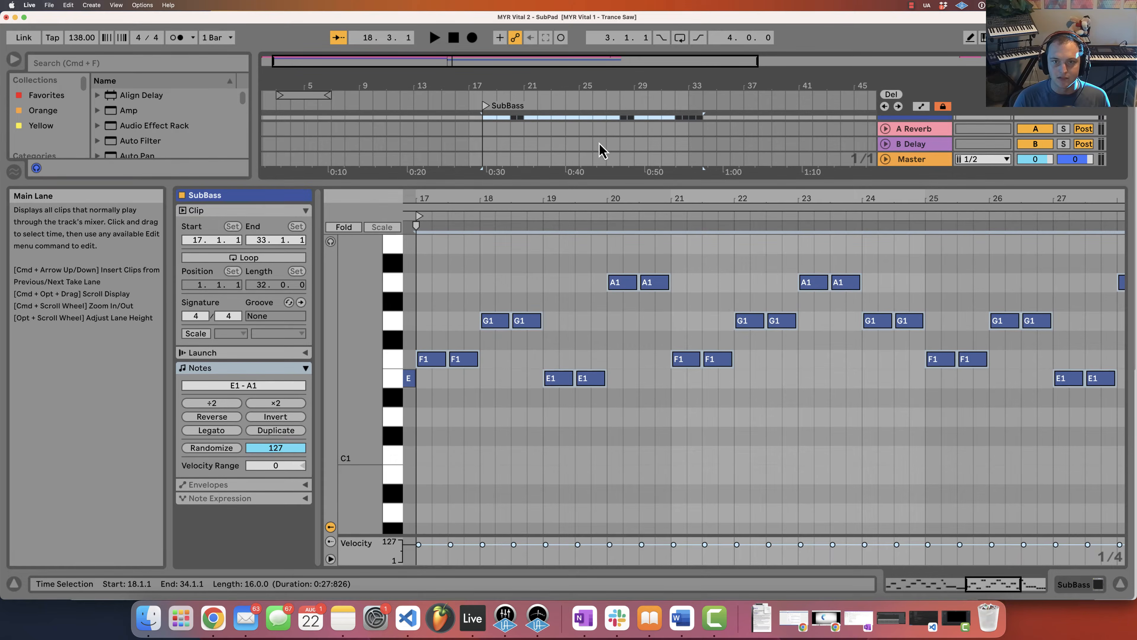
left_click_drag(444, 198, 558, 277)
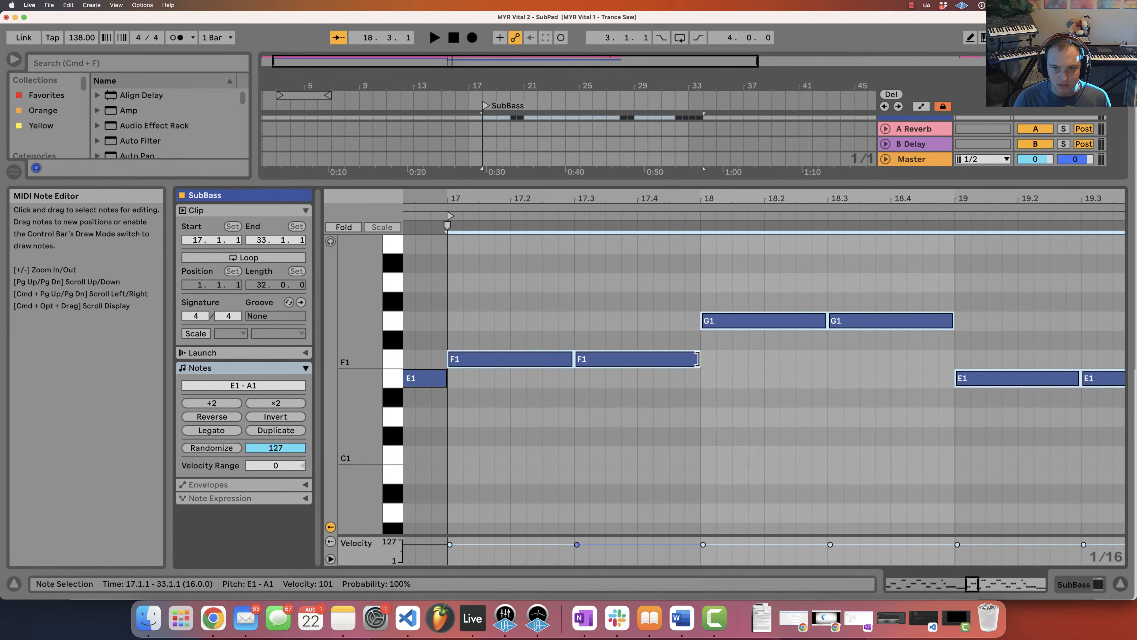
mouse_move(696, 359)
left_mouse_down()
mouse_move(607, 360)
mouse_move(688, 366)
left_mouse_up()
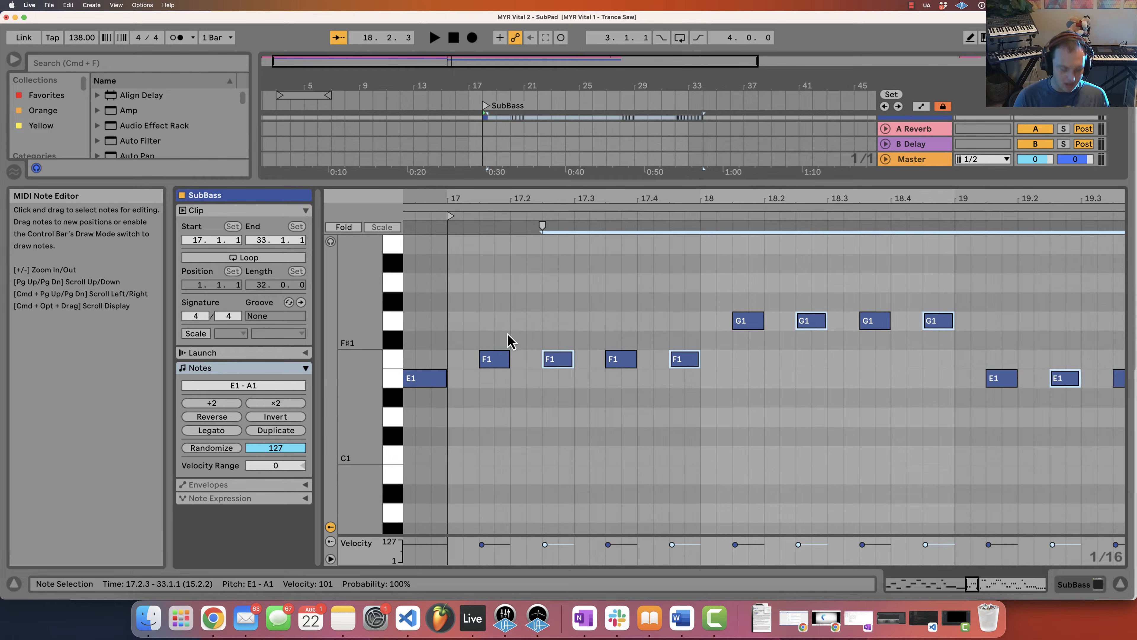
Try shortening all the off-beat SubBass notes to sixteenth notes, and undo the change
key("super+a")
mouse_move(506, 361)
left_mouse_down()
mouse_move(492, 362)
mouse_move(503, 364)
left_mouse_up()
key("super+z")
key("super+z")
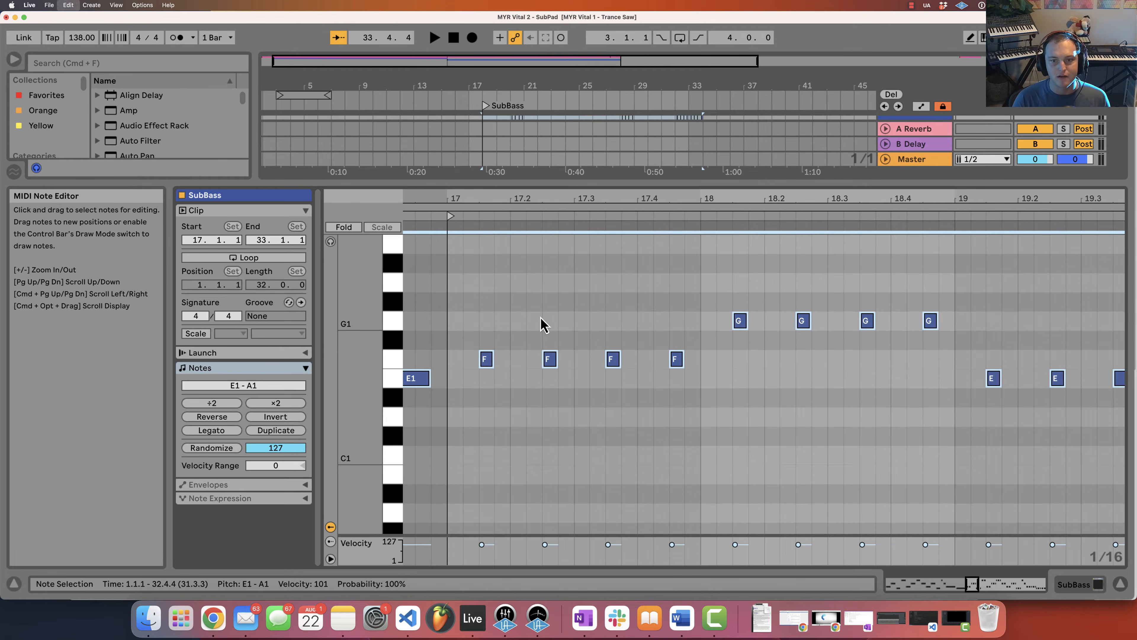
left_click(535, 283)
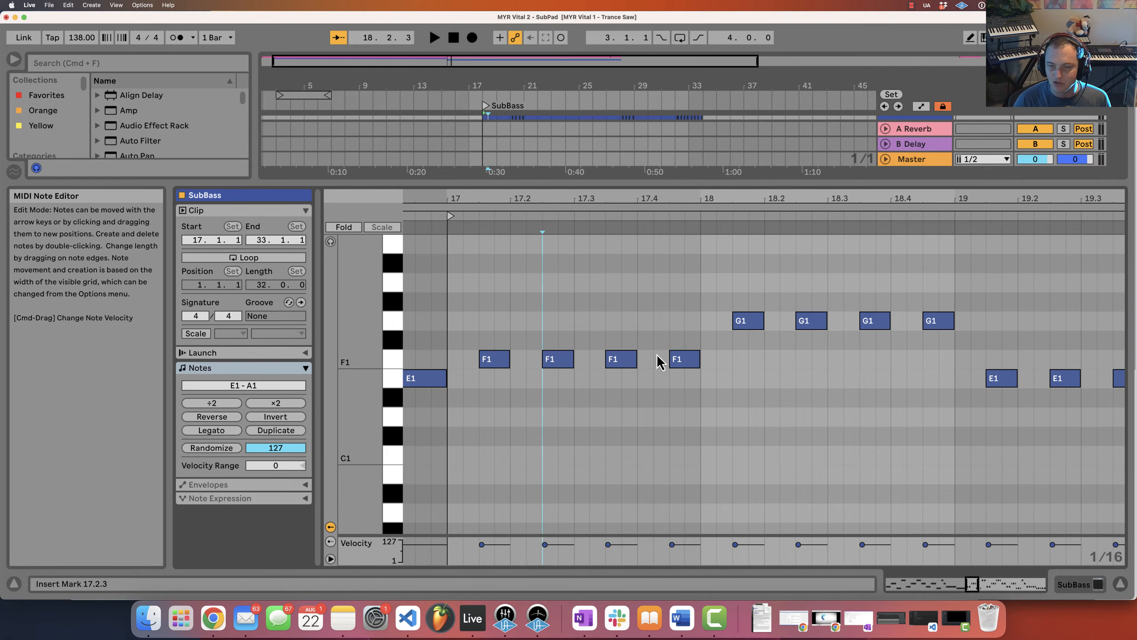
Examine the placement of the first off-beat F1 notes in the opening bar of the SubBass clip
left_click_drag(648, 181, 584, 262)
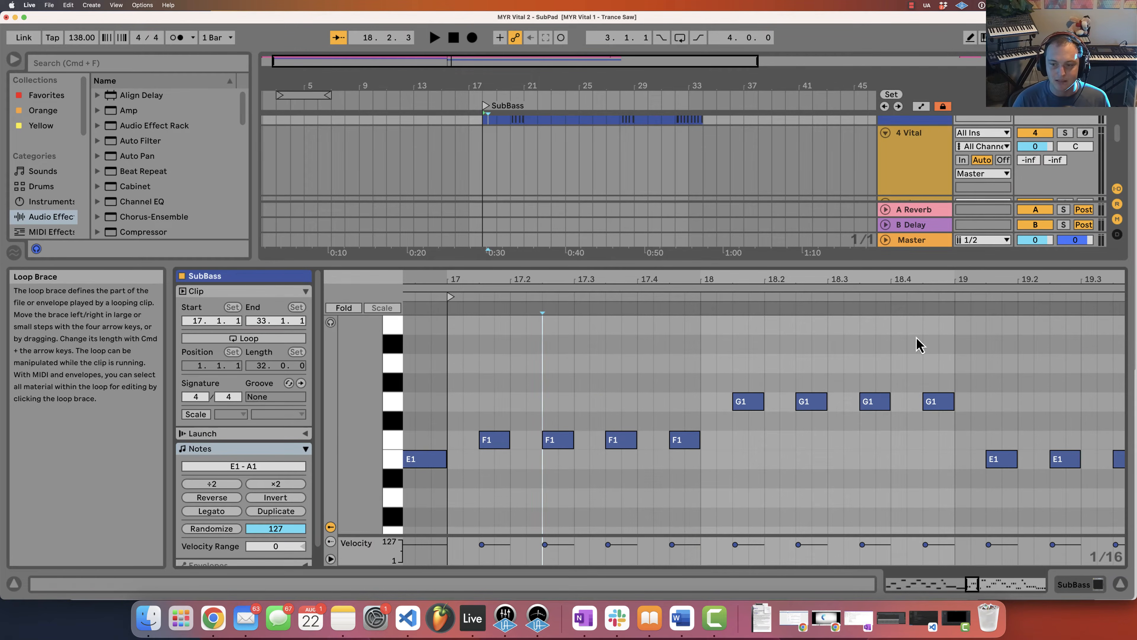
key("shift+Tab")
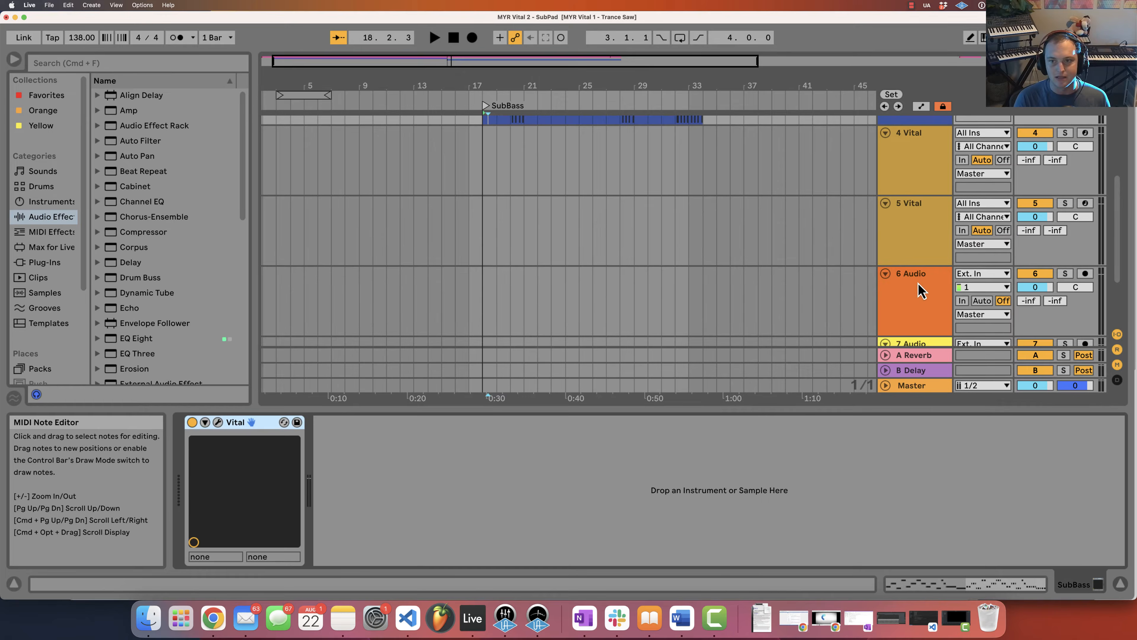
scroll(699, 240, "up", 5)
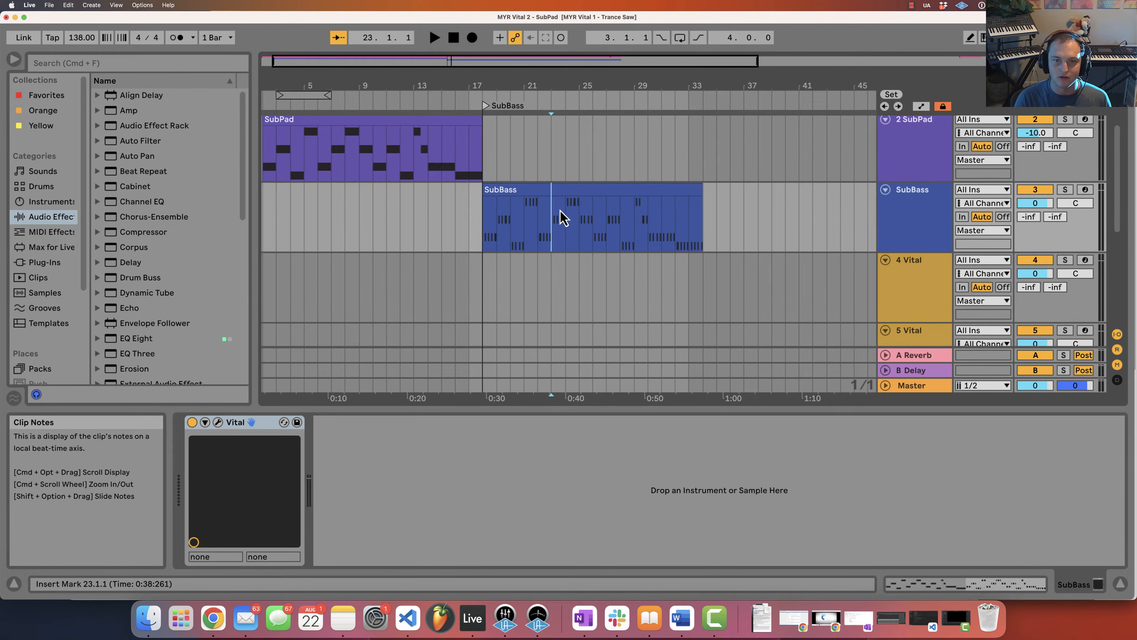
left_click(510, 189)
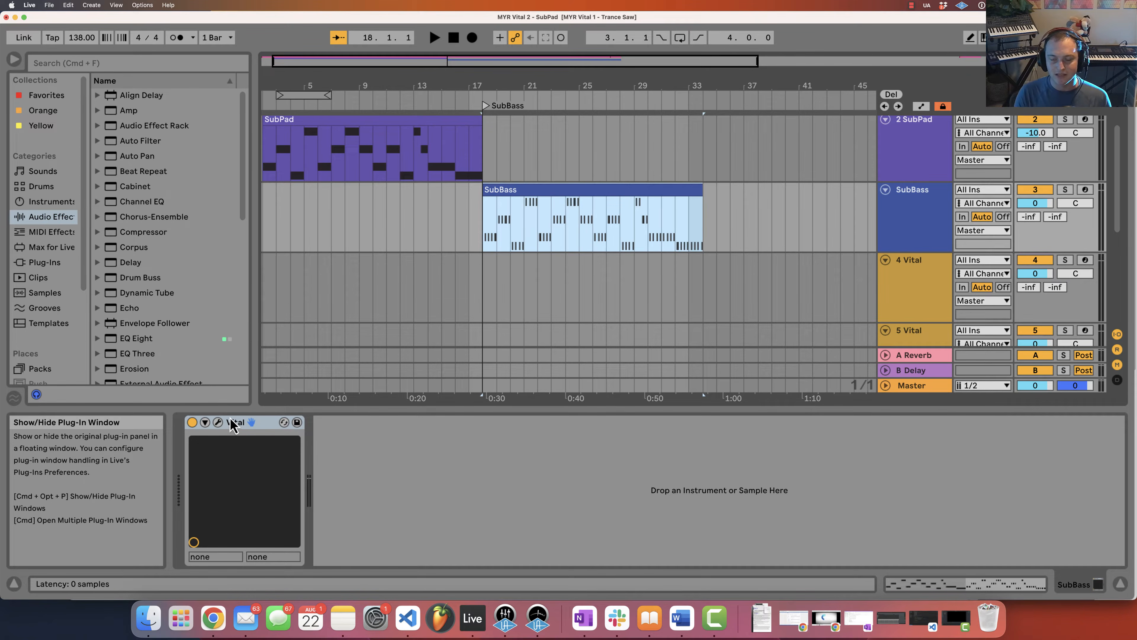
left_click(542, 200)
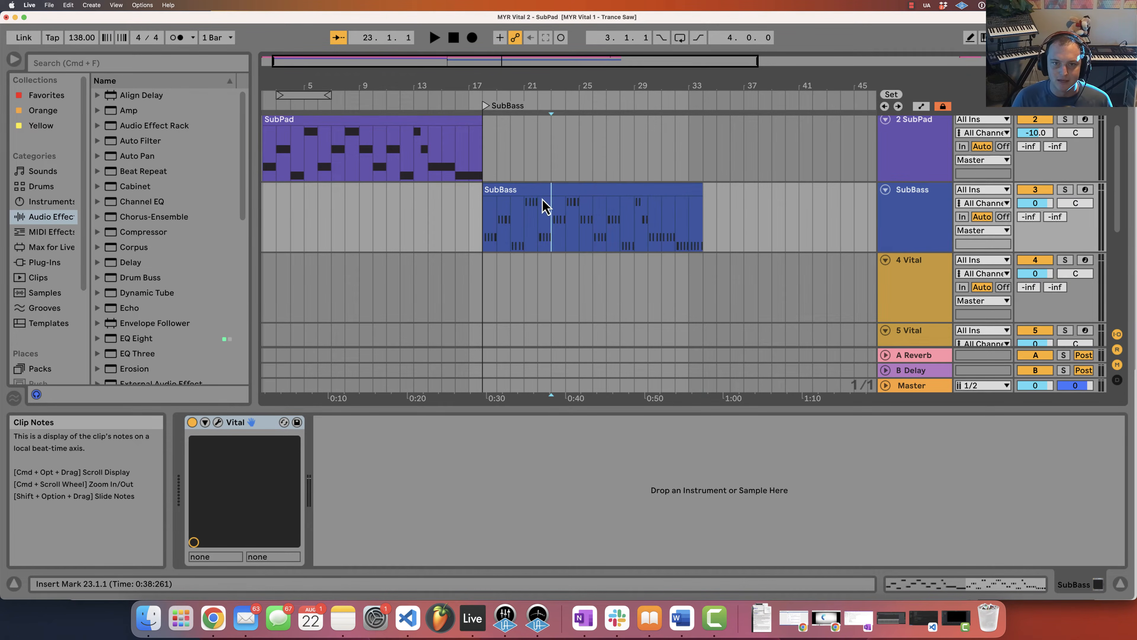
double_click(543, 200)
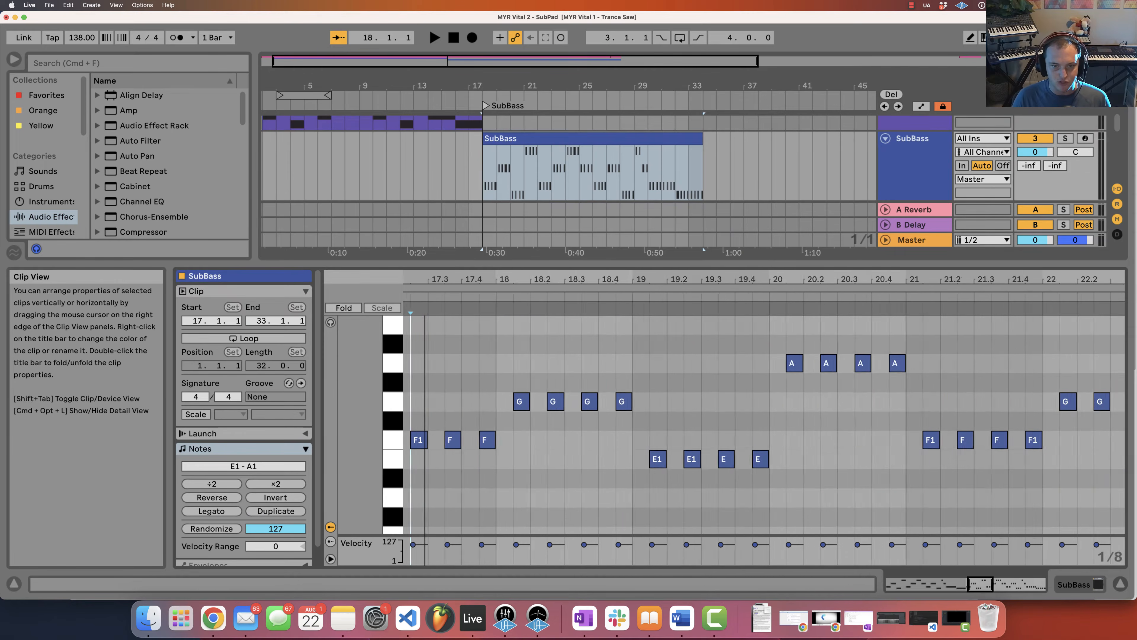
left_click_drag(636, 281, 681, 280)
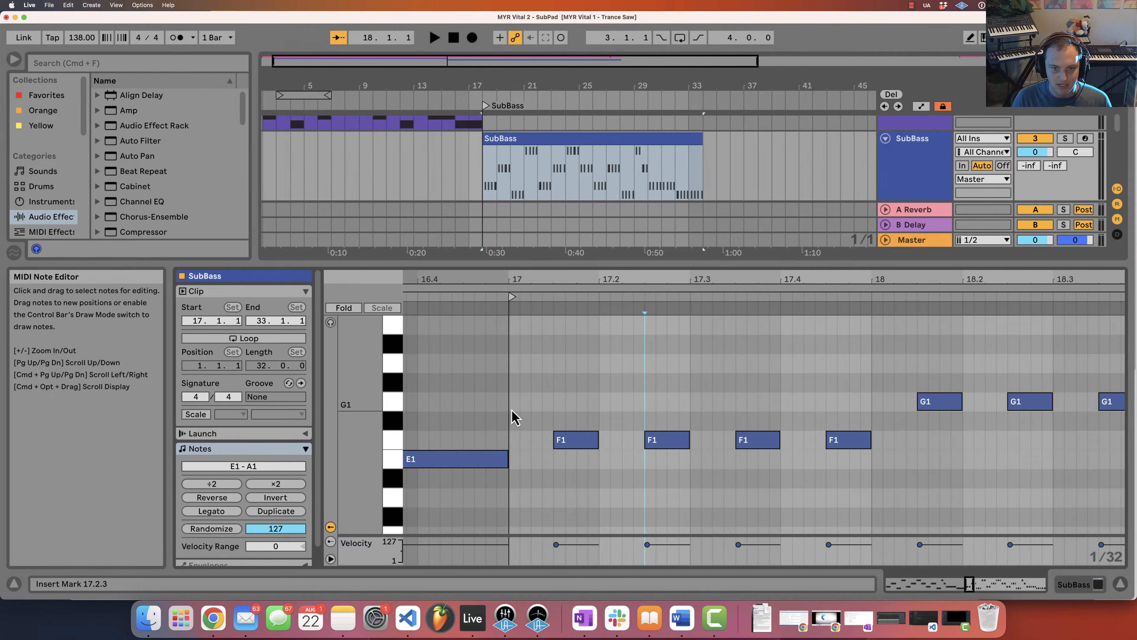
left_click_drag(512, 410, 550, 450)
left_click_drag(550, 397, 583, 444)
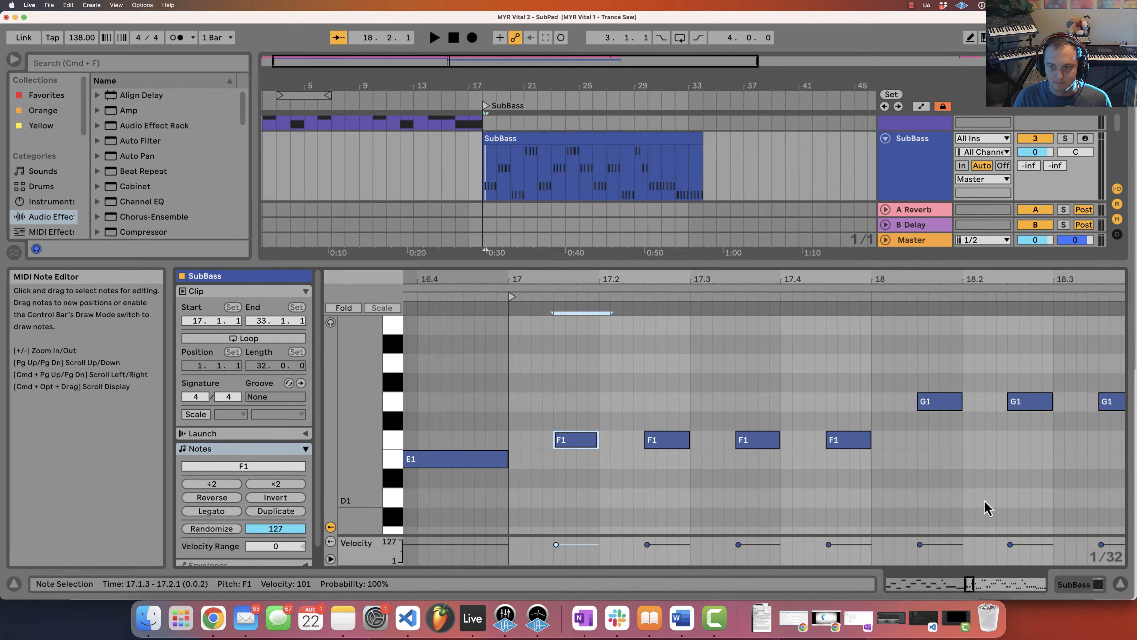
Set the playback start to bar 18, solo the SubBass track and open its Vital instrument window
key("shift+Tab")
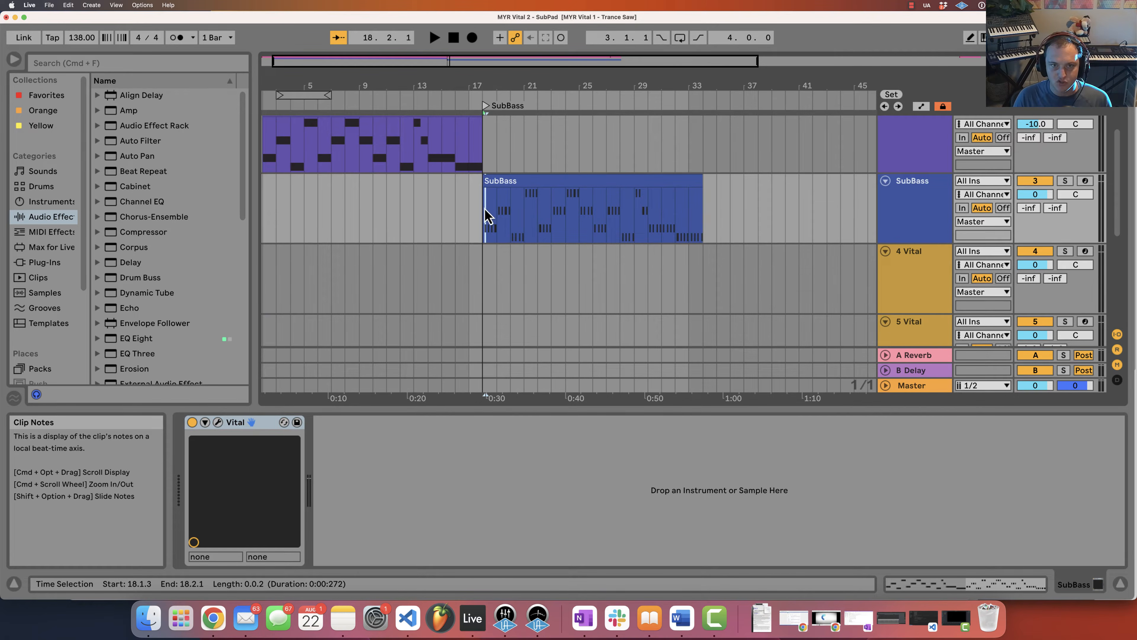
left_click(487, 215)
left_click(1065, 180)
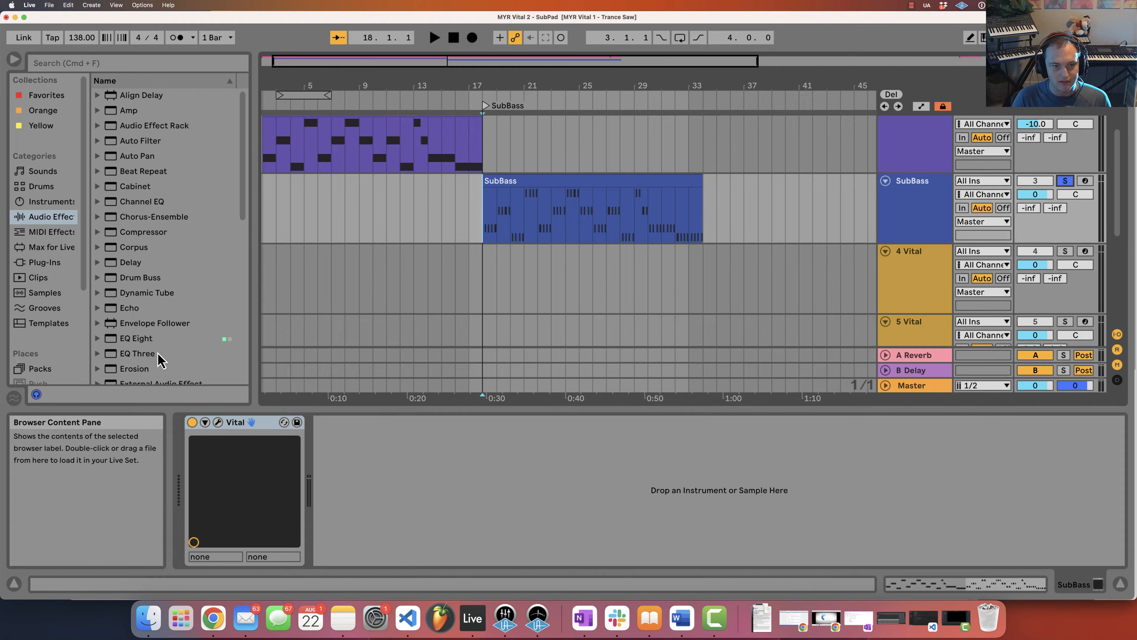
left_click(218, 422)
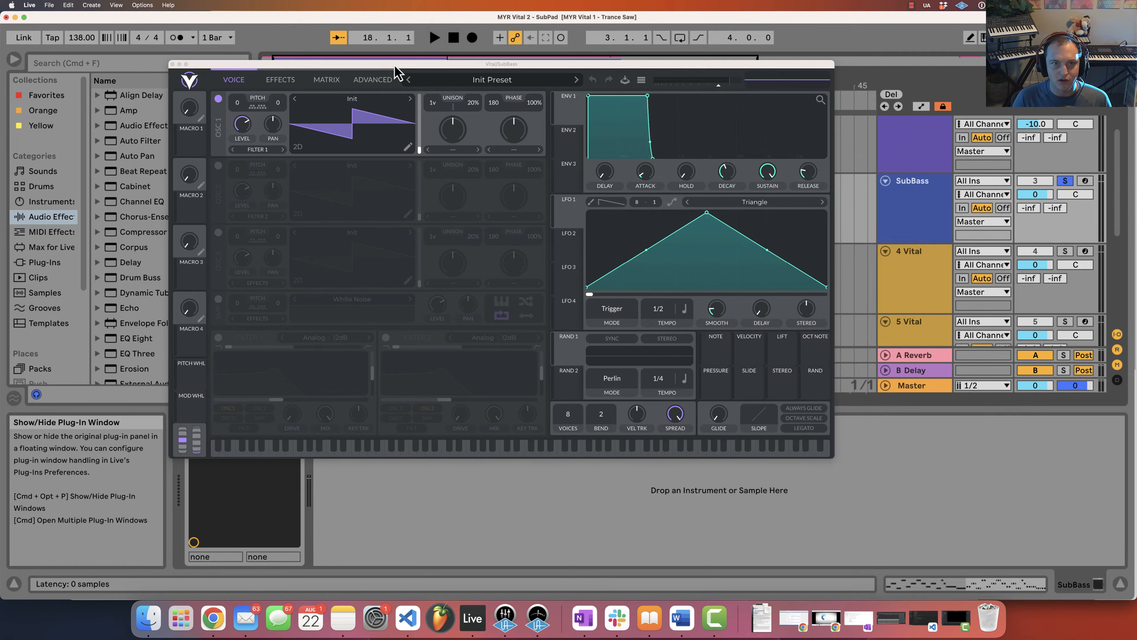
left_click_drag(394, 67, 508, 39)
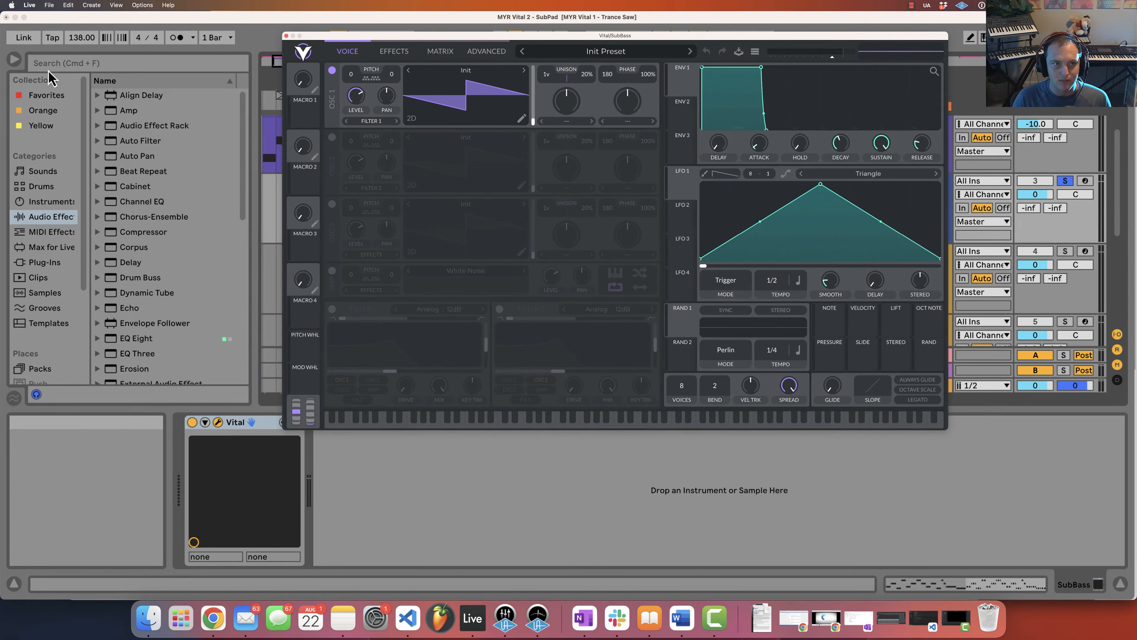
Search the audio effects for "EQ" and add EQ Eight after Vital on the SubBass track
left_click(92, 62)
type("EQ")
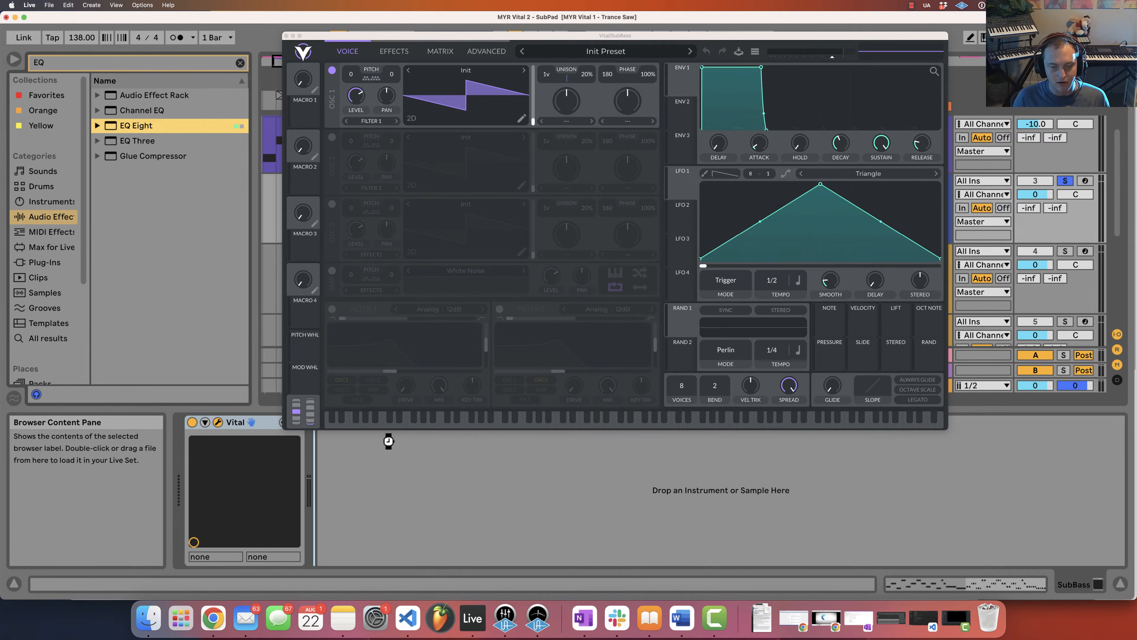
left_click_drag(388, 441, 396, 433)
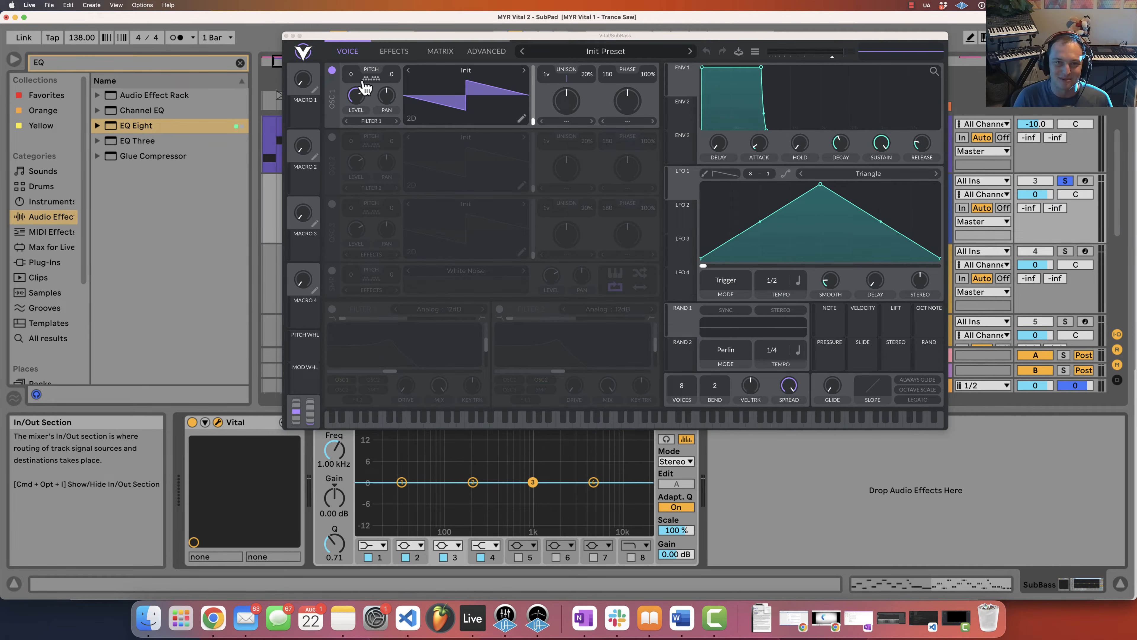
Load the favorite Basic Shapes wavetable into oscillator 1 and move its wave position to the saw shape
left_click(464, 76)
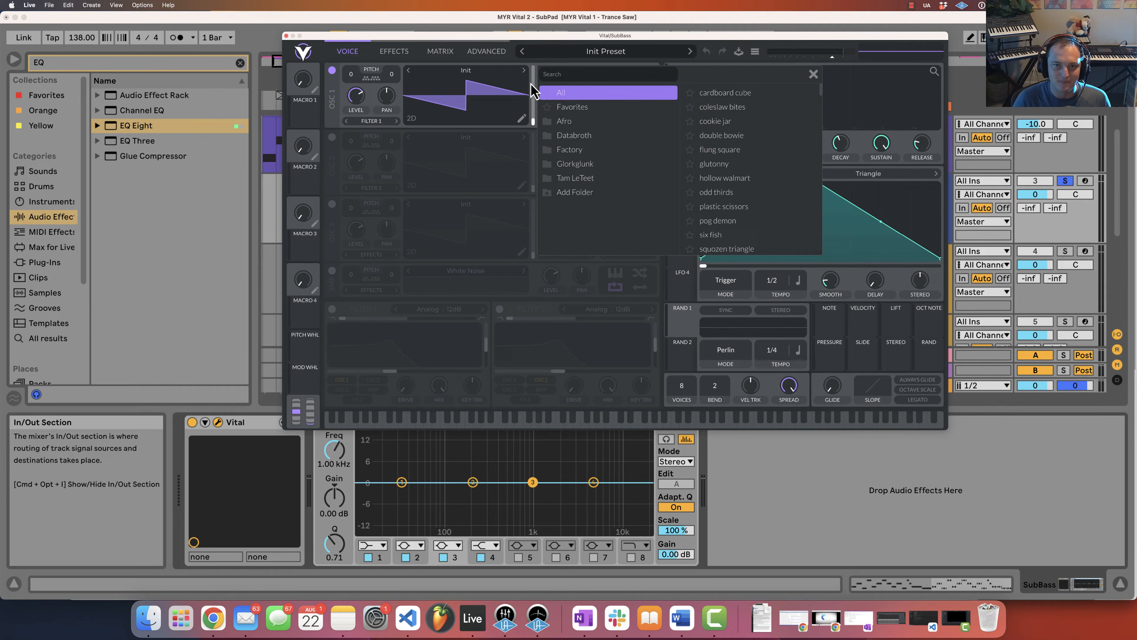
left_click(572, 106)
left_click(744, 110)
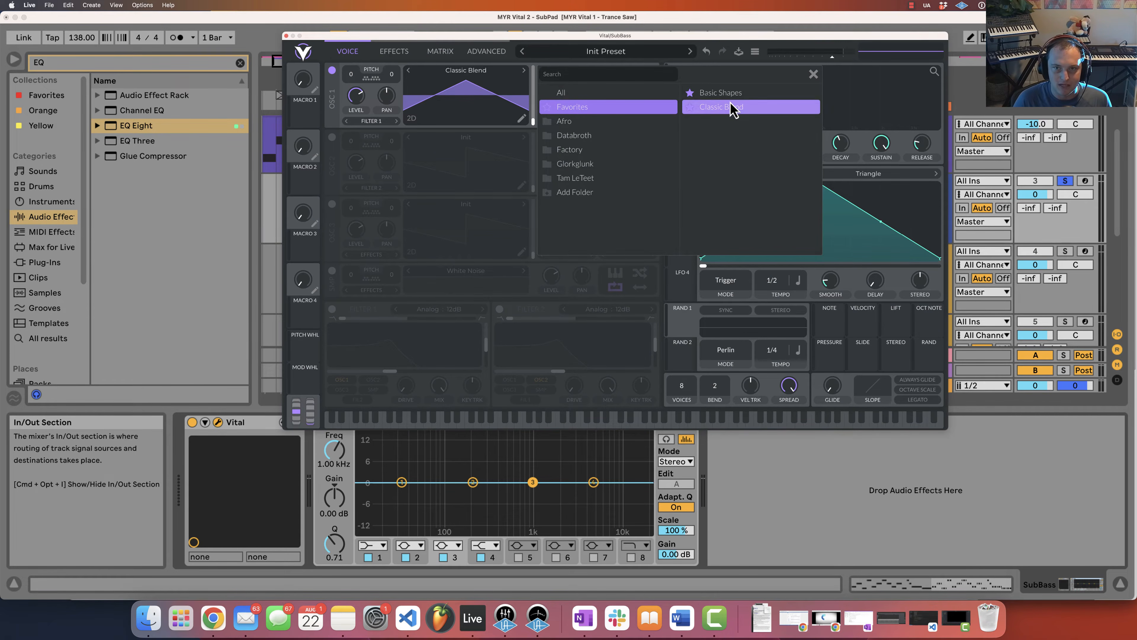
left_click(736, 98)
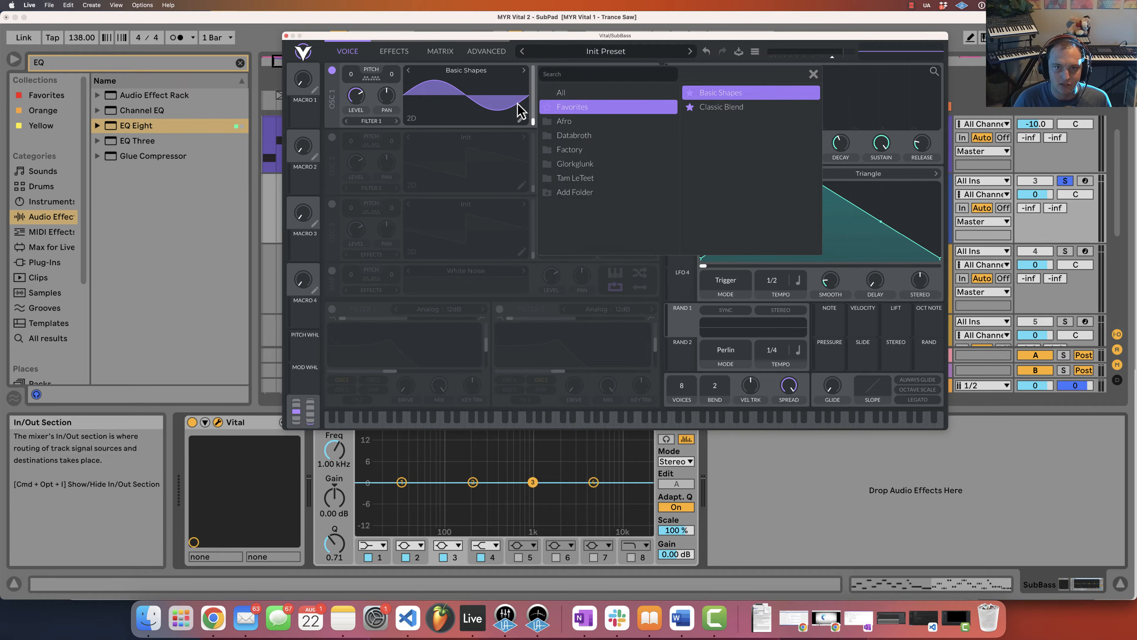
left_click_drag(532, 120, 536, 97)
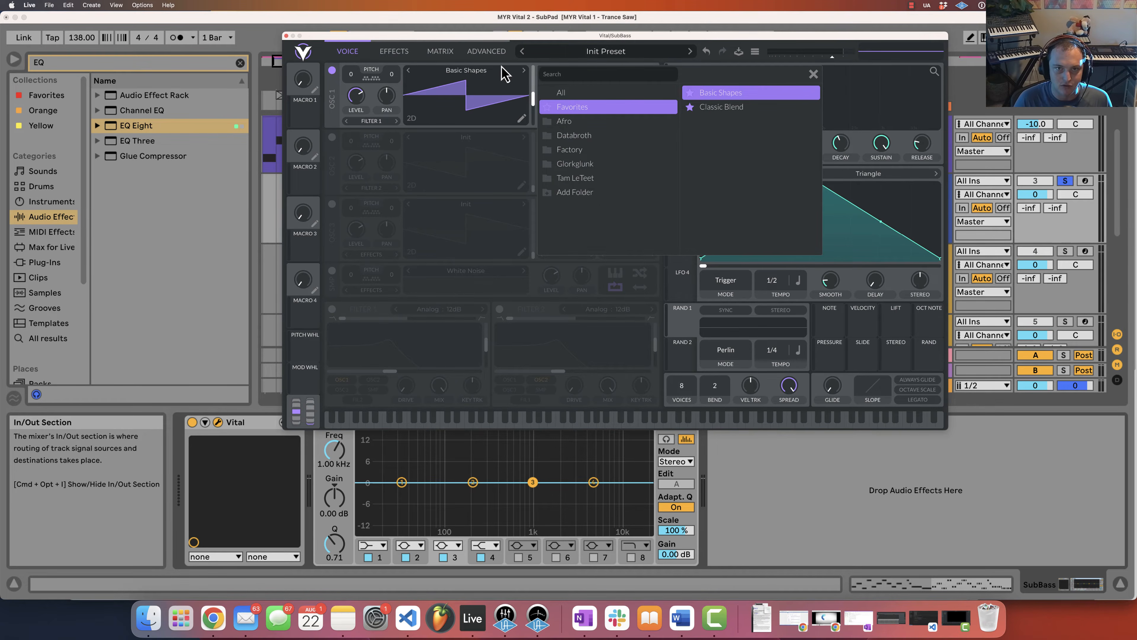
left_click(579, 58)
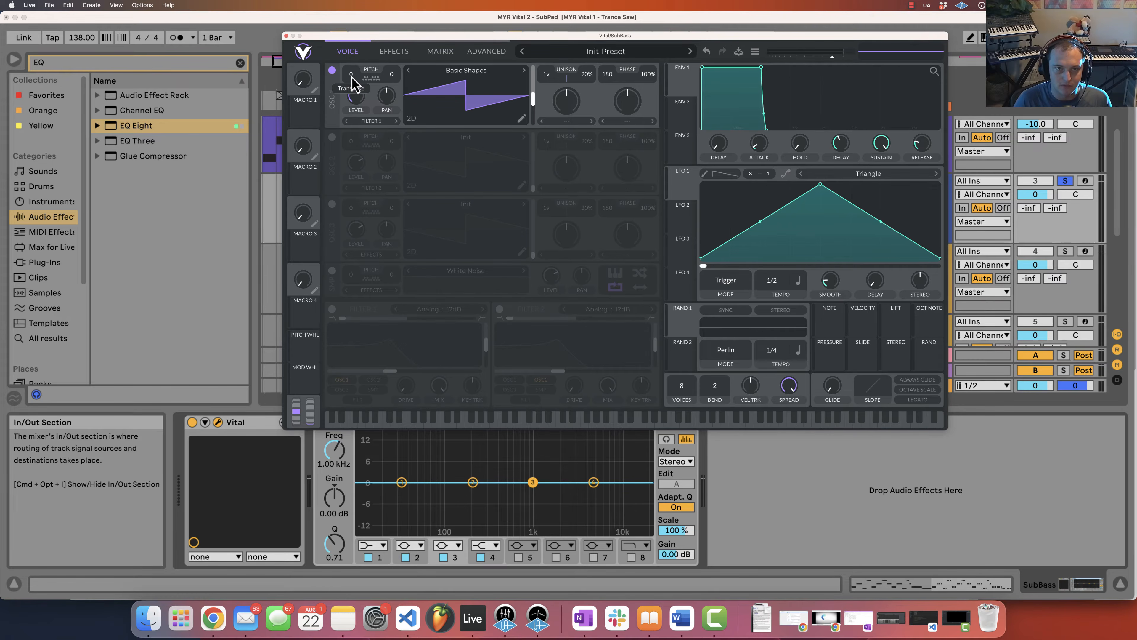
Transpose oscillator 1 by -12 semitones while playing back the bass line
key("space")
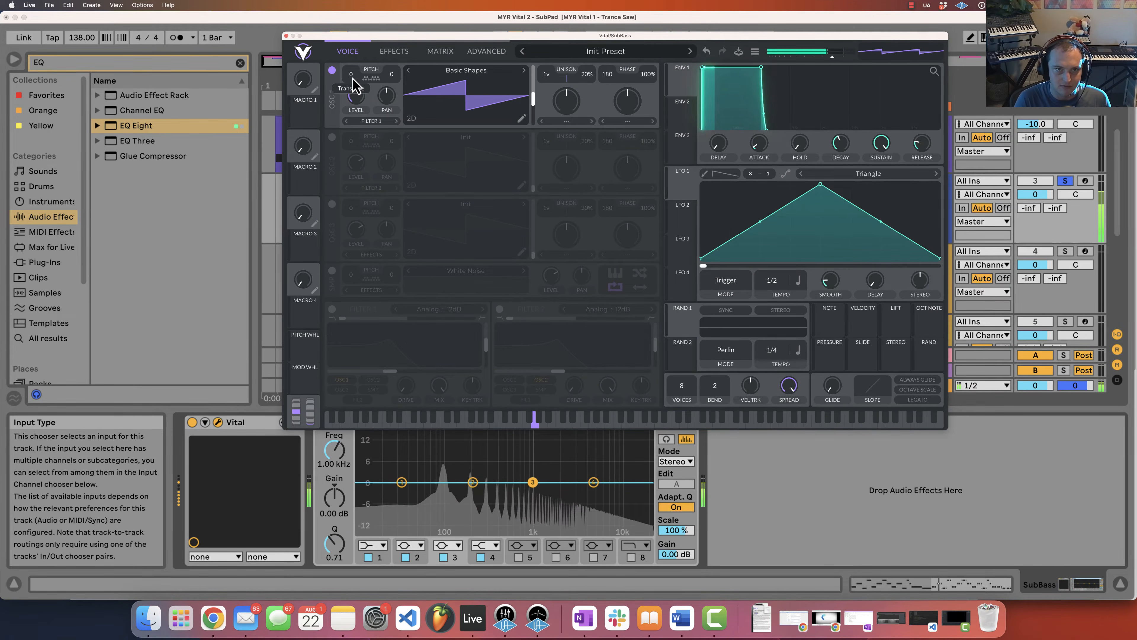
left_click_drag(353, 77, 358, 84)
key("space")
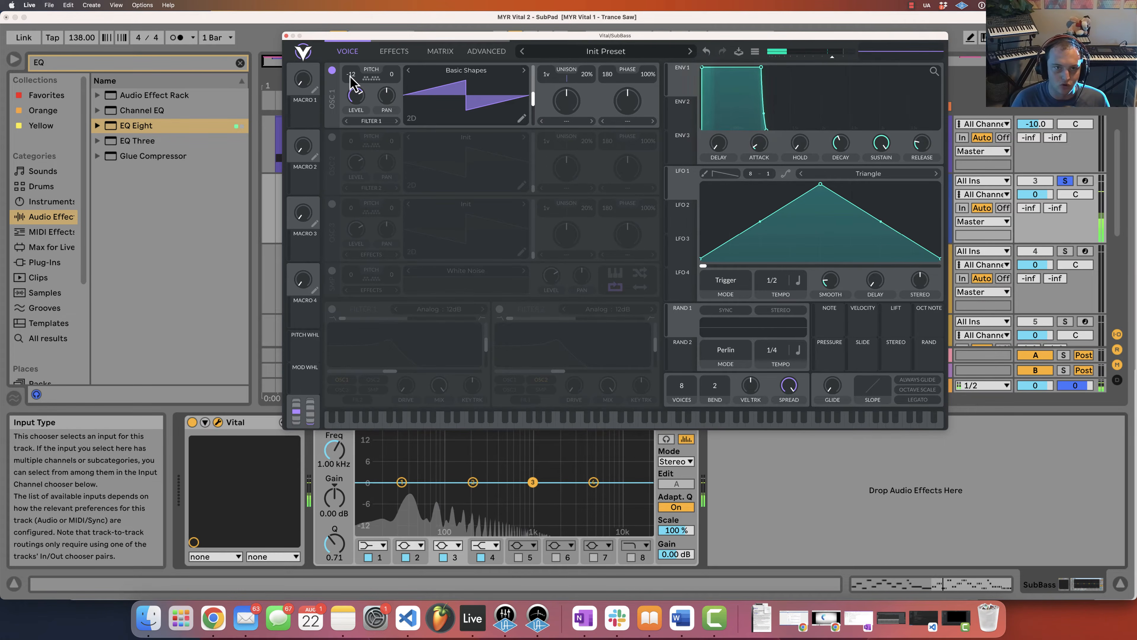
Enable Filter 1 for oscillator 1, lower its Analog 12dB low-pass cutoff and play back the filtered bass
left_click(331, 309)
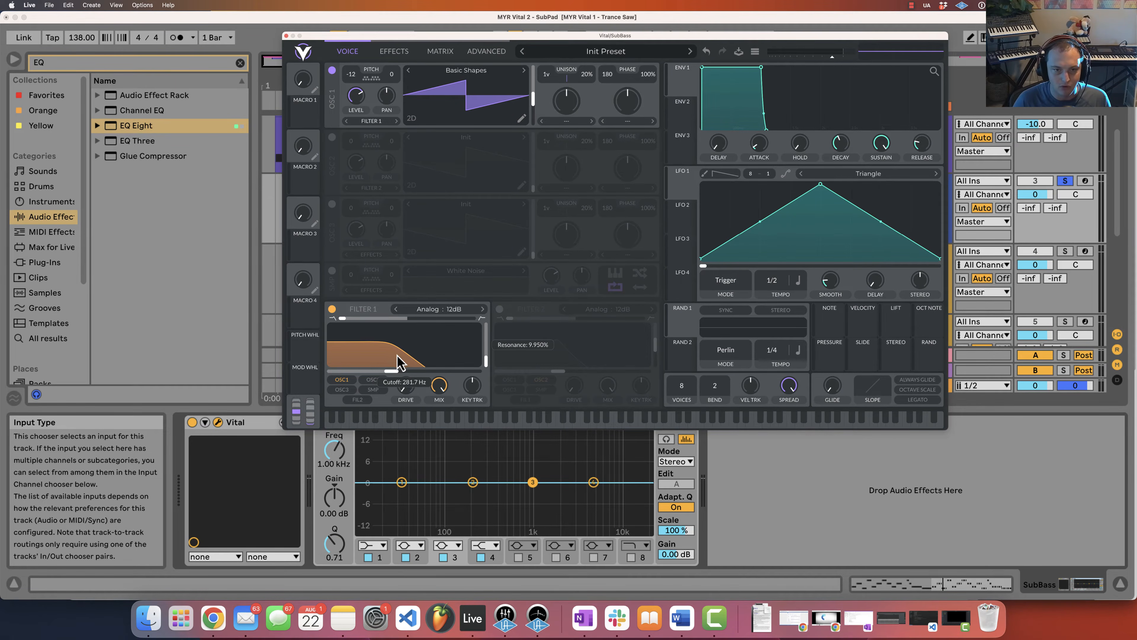
mouse_move(400, 362)
left_mouse_down()
mouse_move(412, 364)
mouse_move(389, 370)
mouse_move(400, 374)
left_mouse_up()
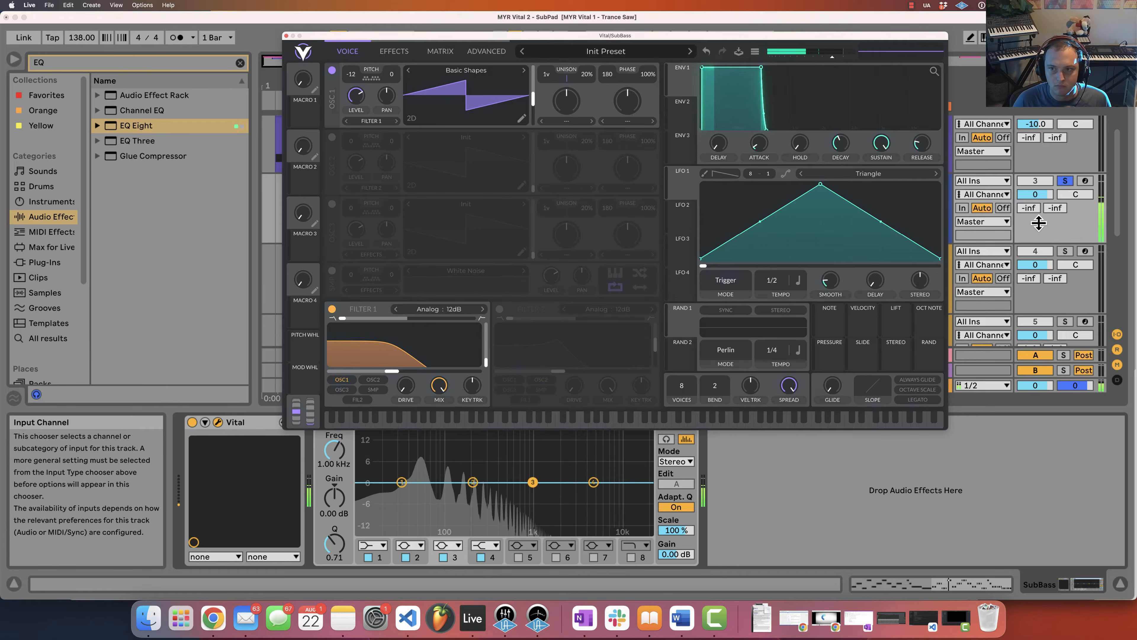
left_click_drag(757, 36, 826, 51)
key("space")
key("space")
Add some drive to Filter 1 and fine-tune its low-pass cutoff slightly upward
left_click_drag(477, 336, 474, 344)
left_click_drag(482, 401, 489, 394)
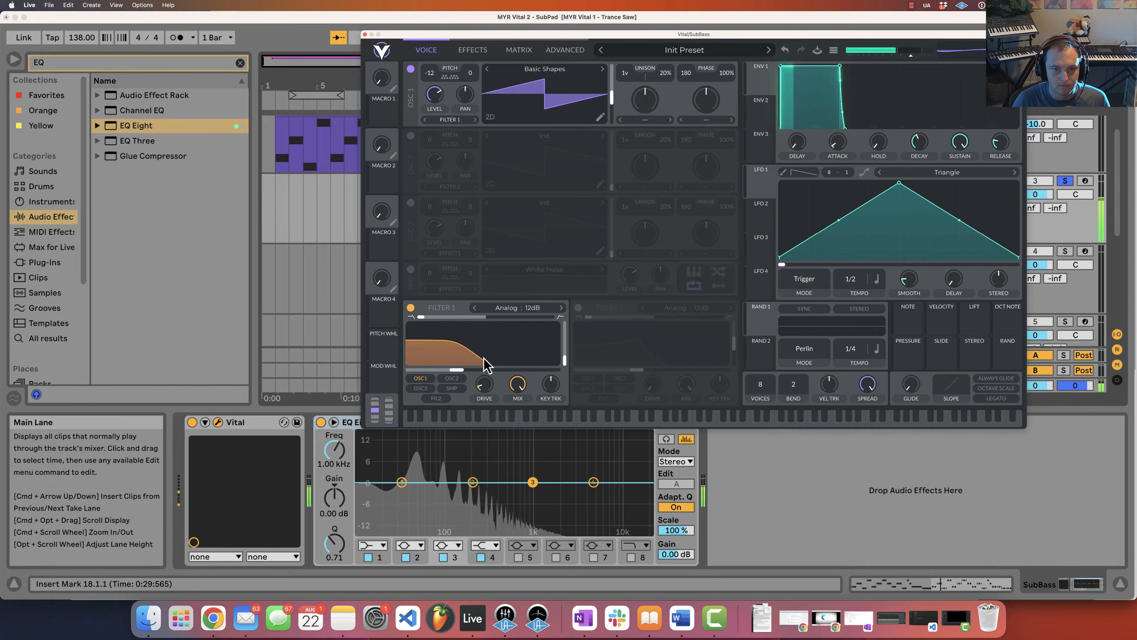
left_click_drag(485, 358, 490, 358)
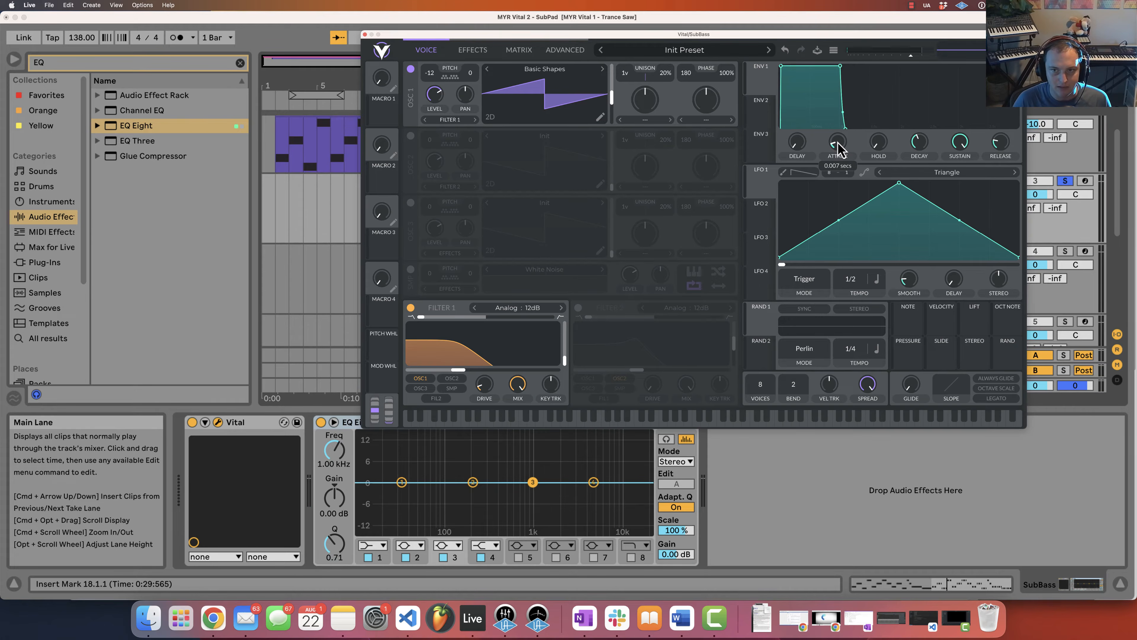
Shorten the release of envelope 1 to almost nothing, with only a slight tail
left_click_drag(1003, 146, 1005, 156)
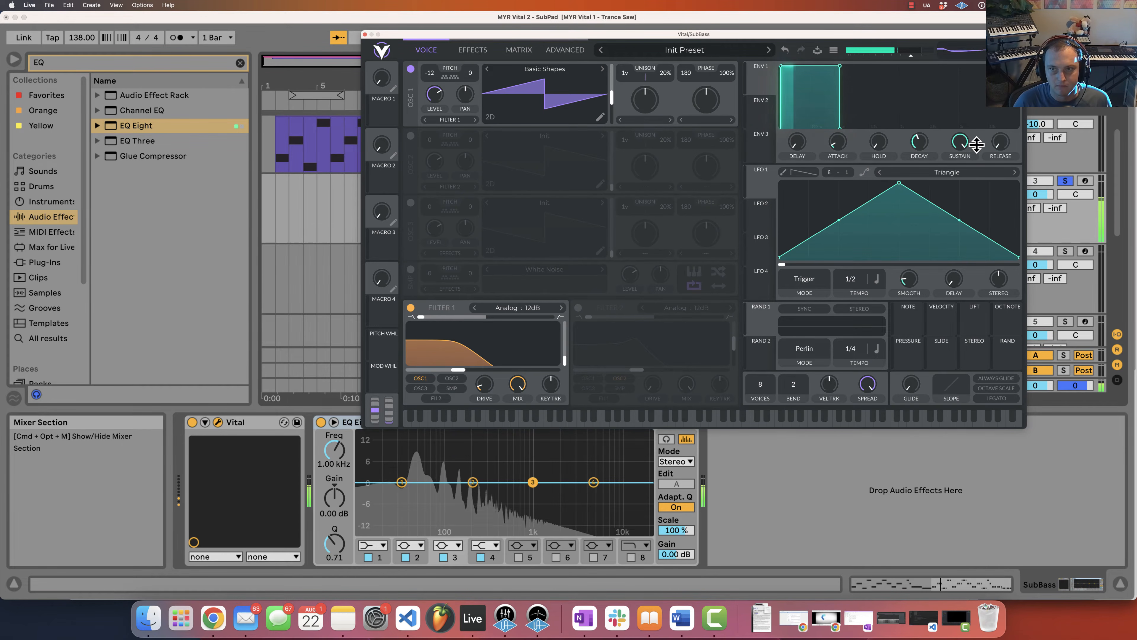
left_click_drag(1003, 144, 1004, 137)
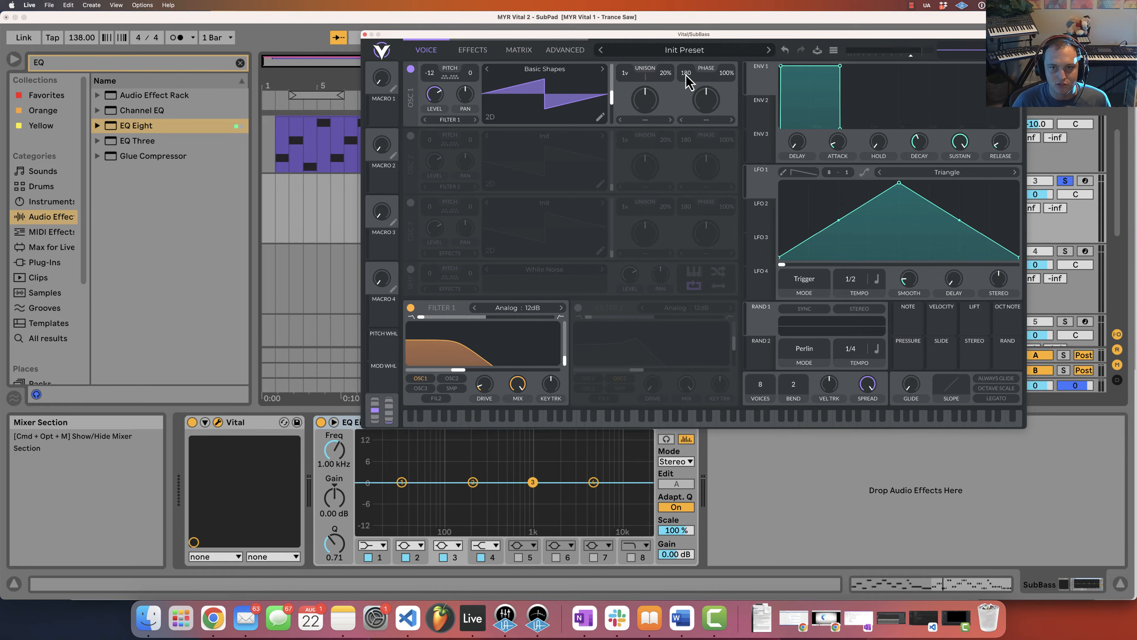
Set oscillator 1's phase to 0 and phase randomization to 0%, and fine-tune the short envelope 1 release during playback
left_click_drag(688, 82, 677, 234)
left_click_drag(726, 73, 696, 398)
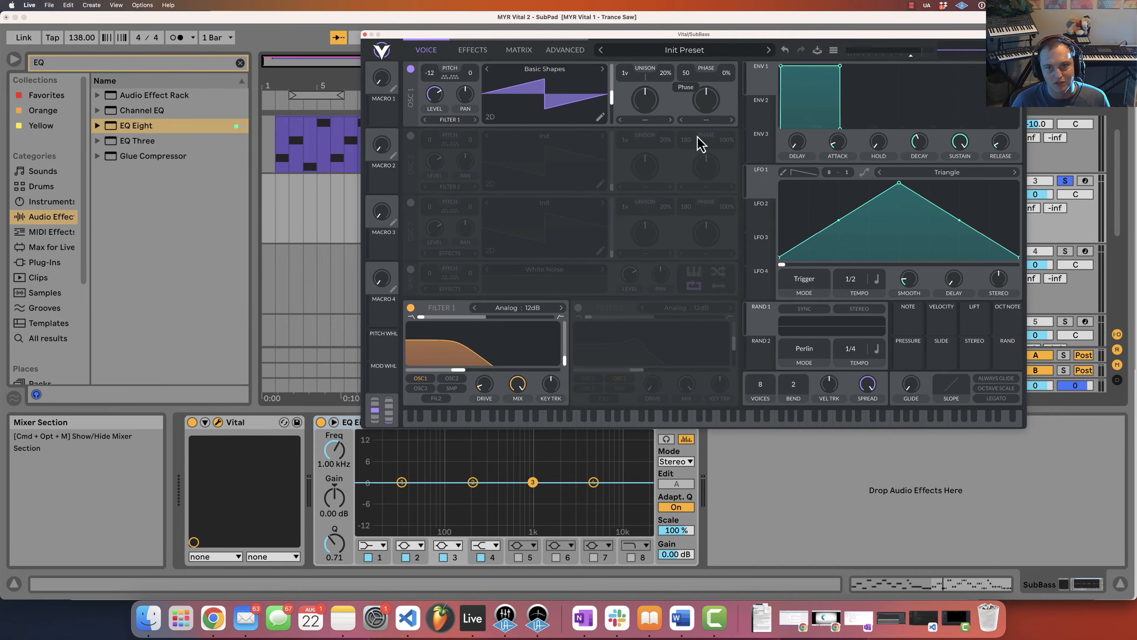
left_click_drag(697, 137, 697, 179)
left_click_drag(726, 75, 739, 36)
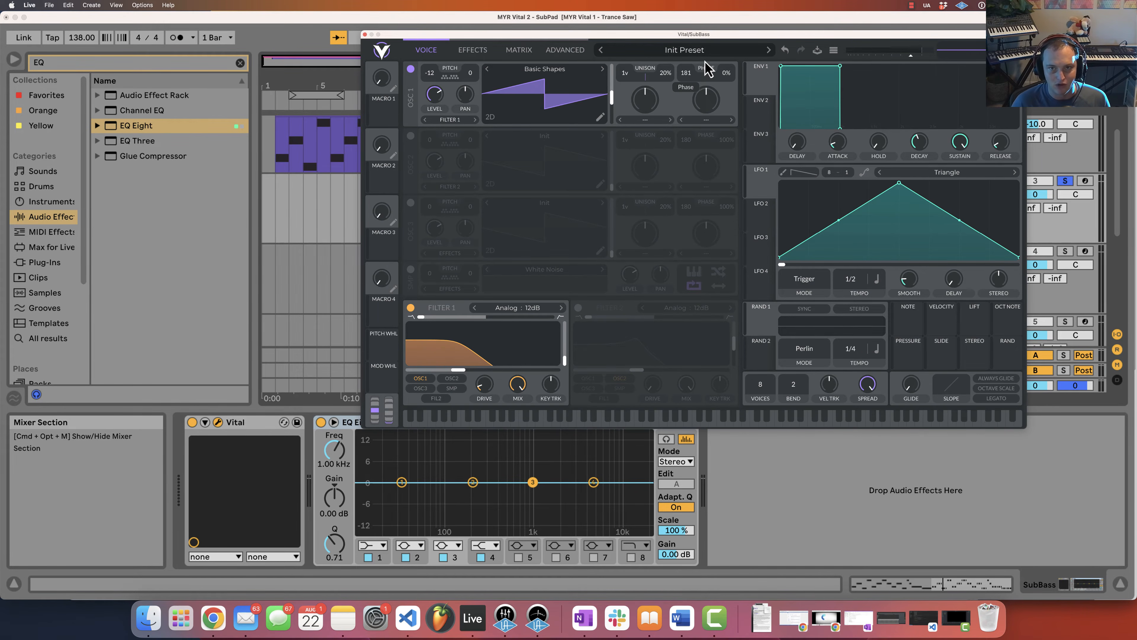
key("space")
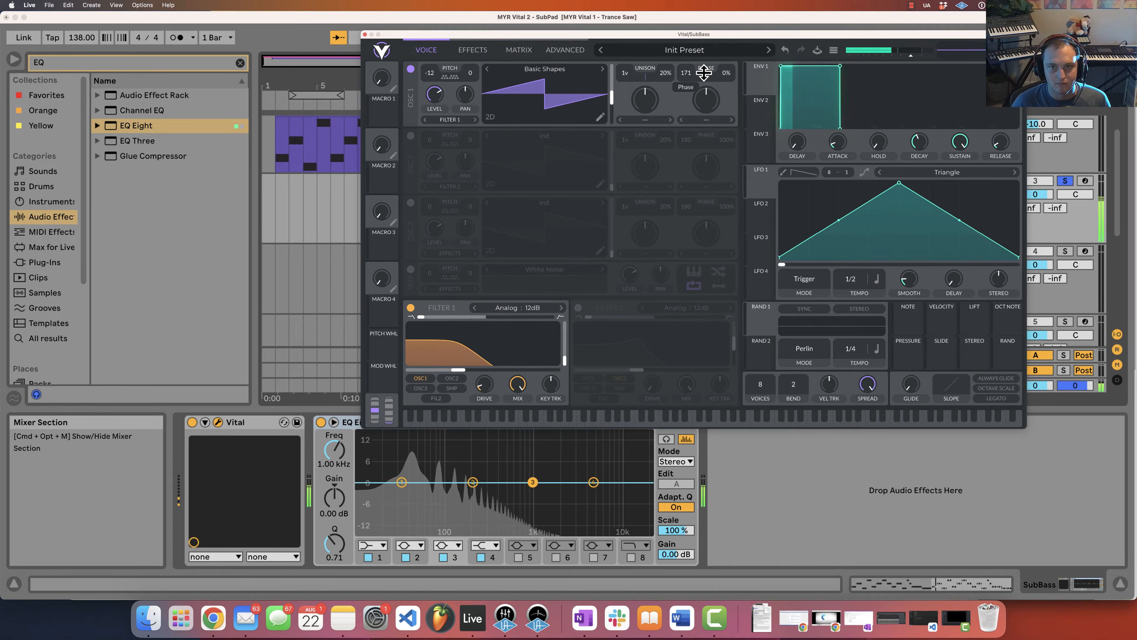
left_click_drag(703, 73, 867, 220)
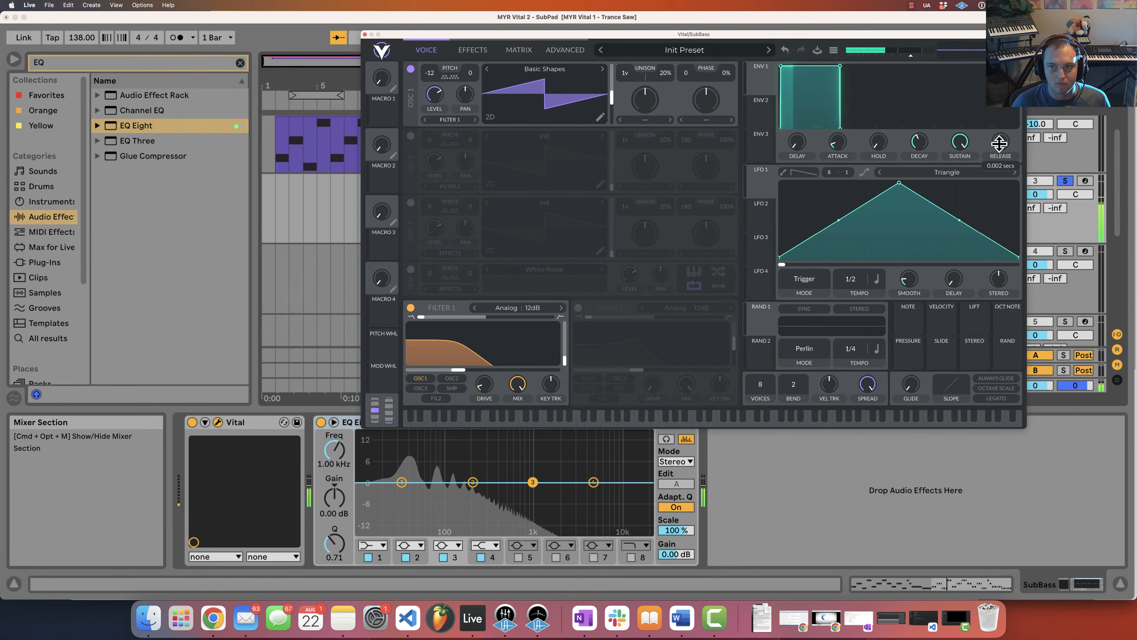
left_click_drag(1000, 145, 999, 142)
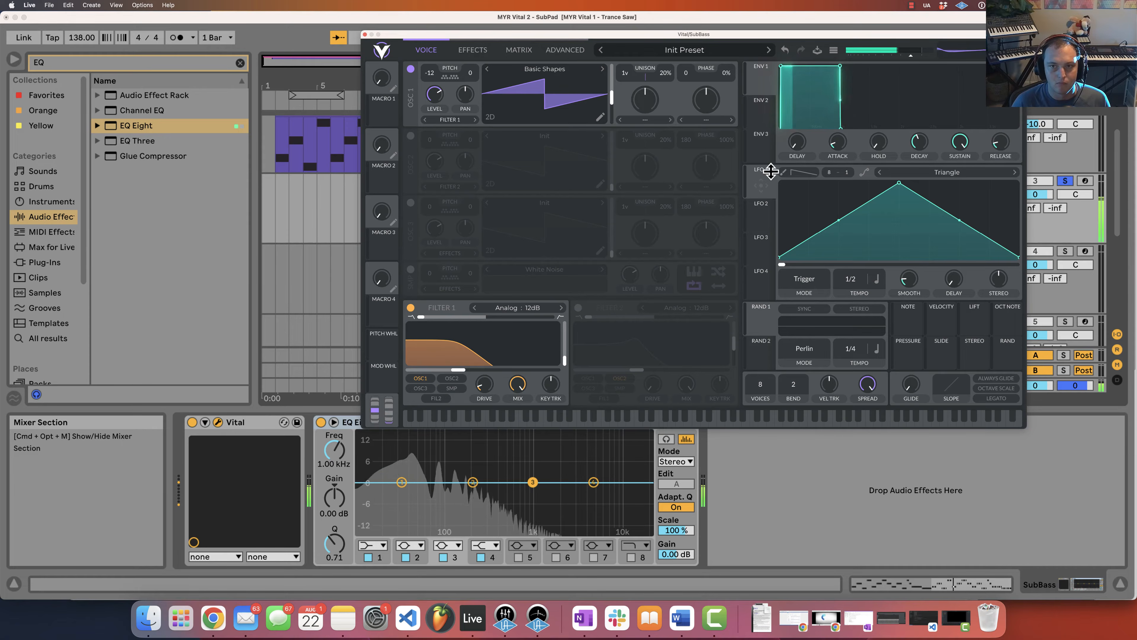
Enable oscillator 2 with the favourite Basic Shapes wavetable, transposed -12, with phase 0 and phase randomization 0%
left_click(411, 136)
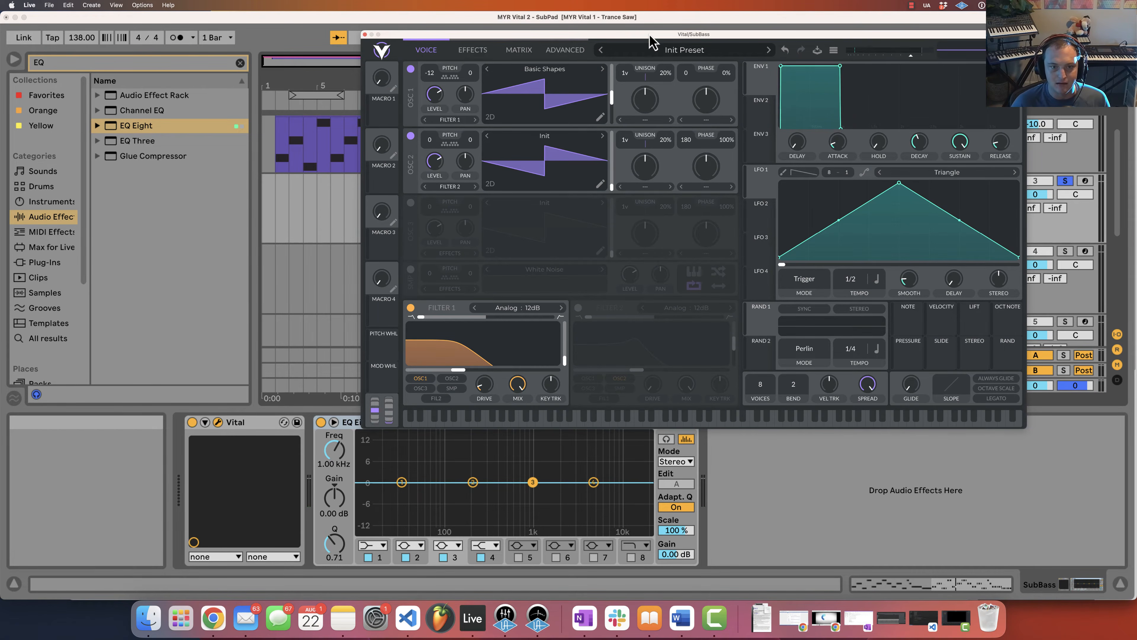
left_click_drag(650, 40, 514, 28)
left_click(403, 125)
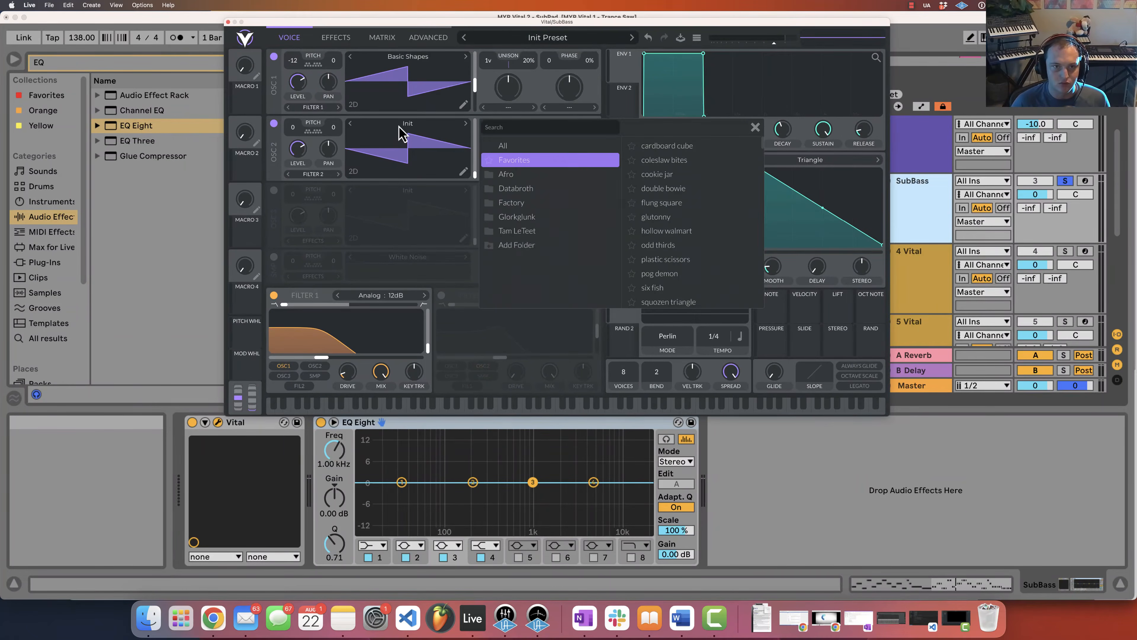
left_click(533, 160)
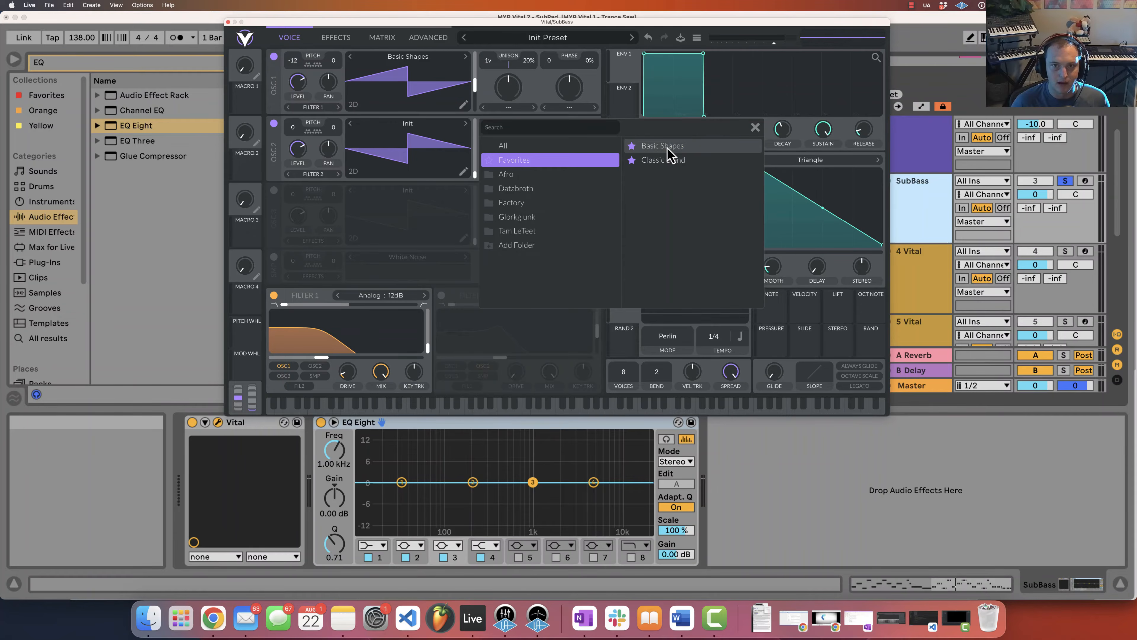
left_click(667, 146)
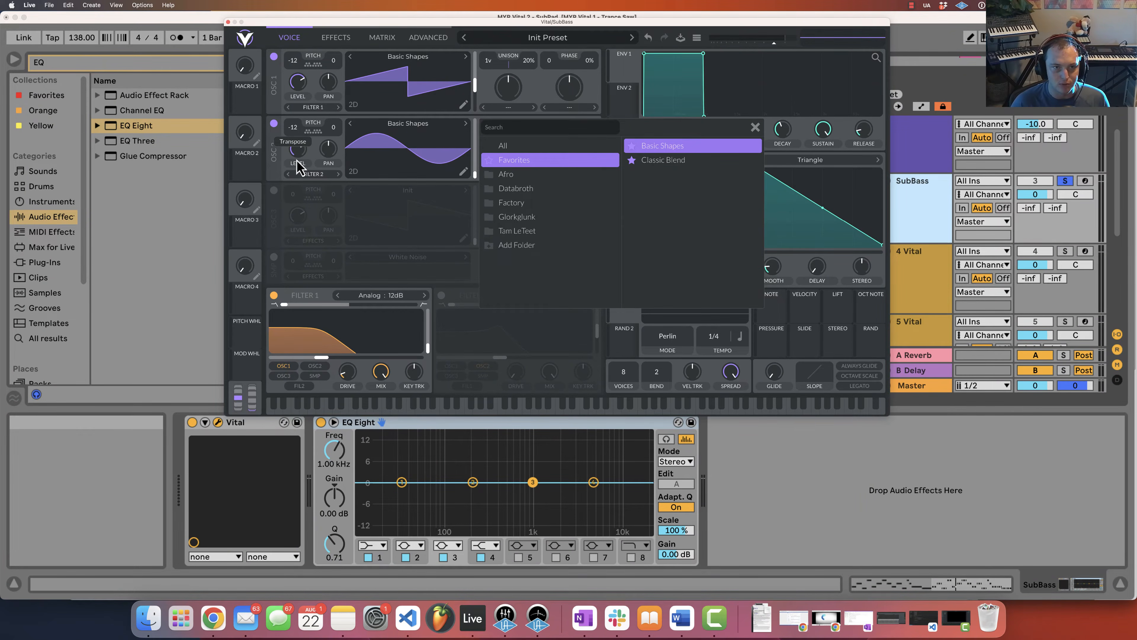
left_click(754, 129)
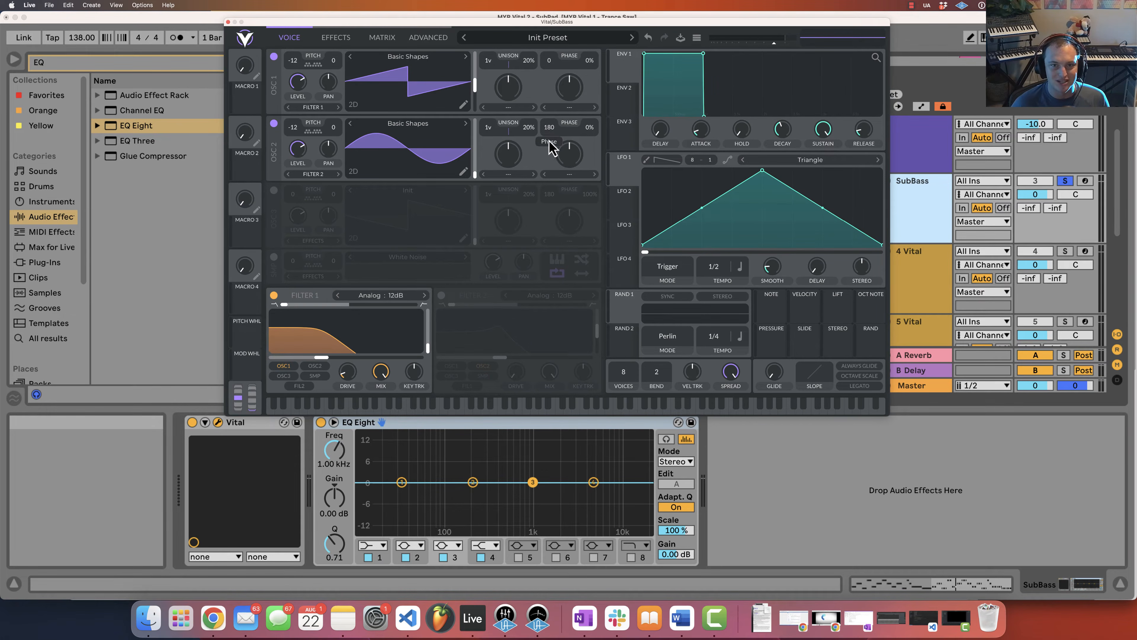
left_click_drag(550, 148, 537, 342)
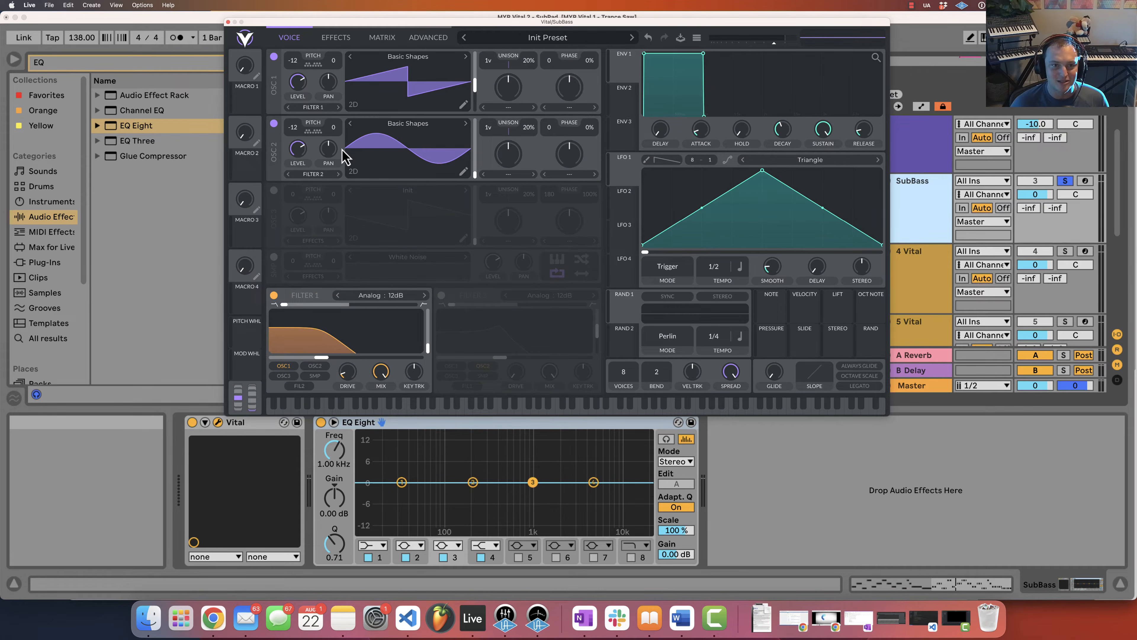
Blend in oscillator 2's sine at a low level during playback, comparing it off and on, and limit the voices to 1
left_click_drag(307, 153, 287, 188)
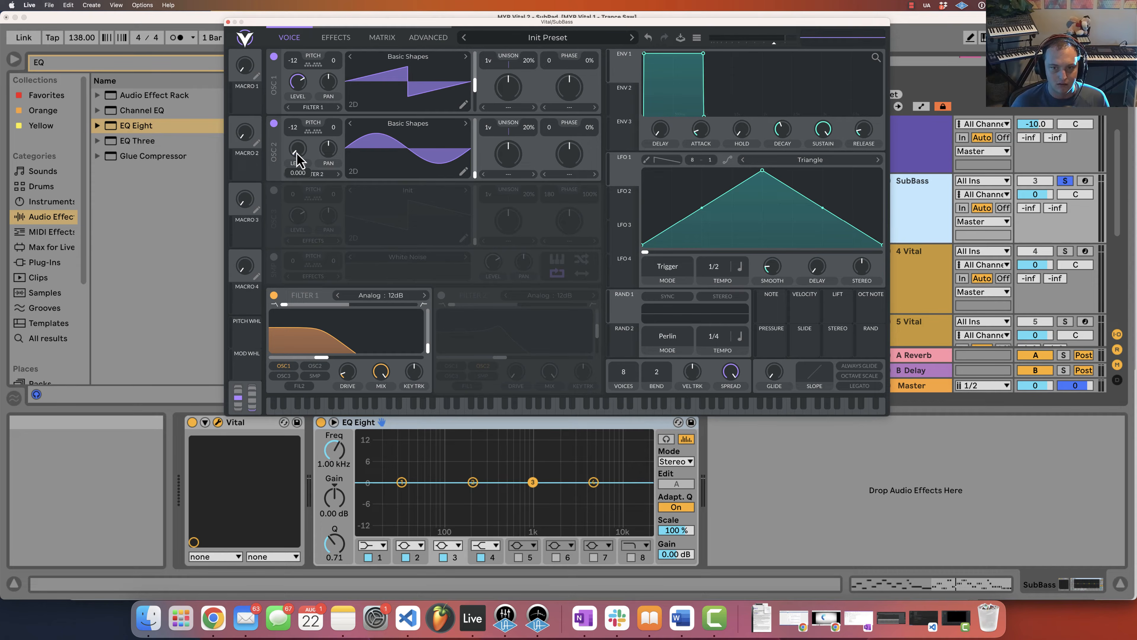
left_click_drag(298, 160, 299, 146)
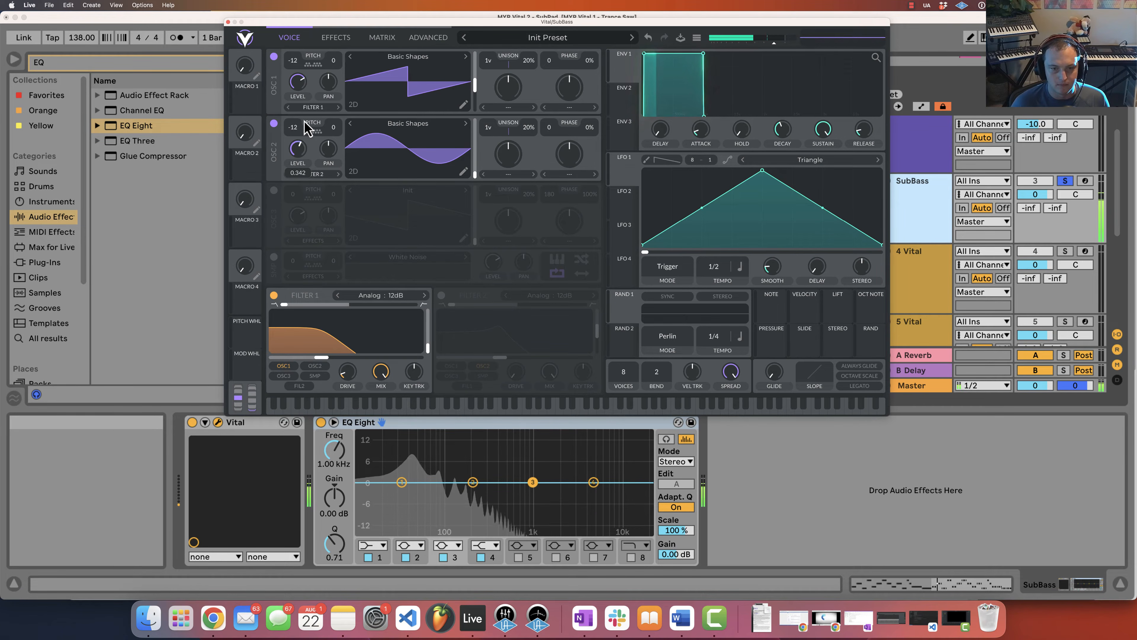
left_click_drag(554, 127, 563, 277)
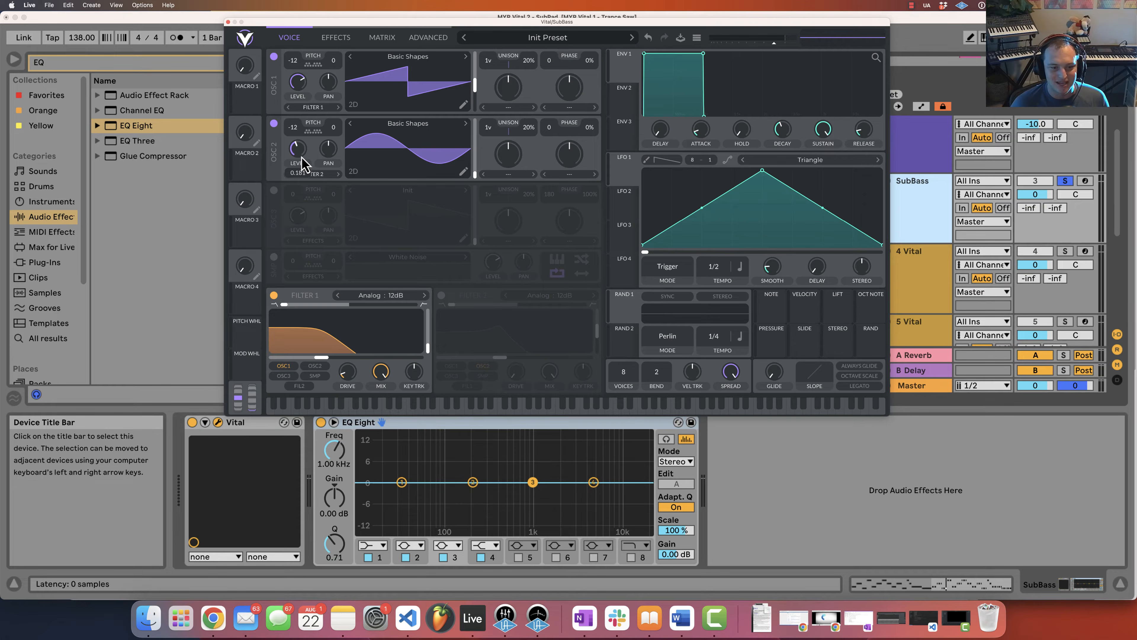
mouse_move(303, 156)
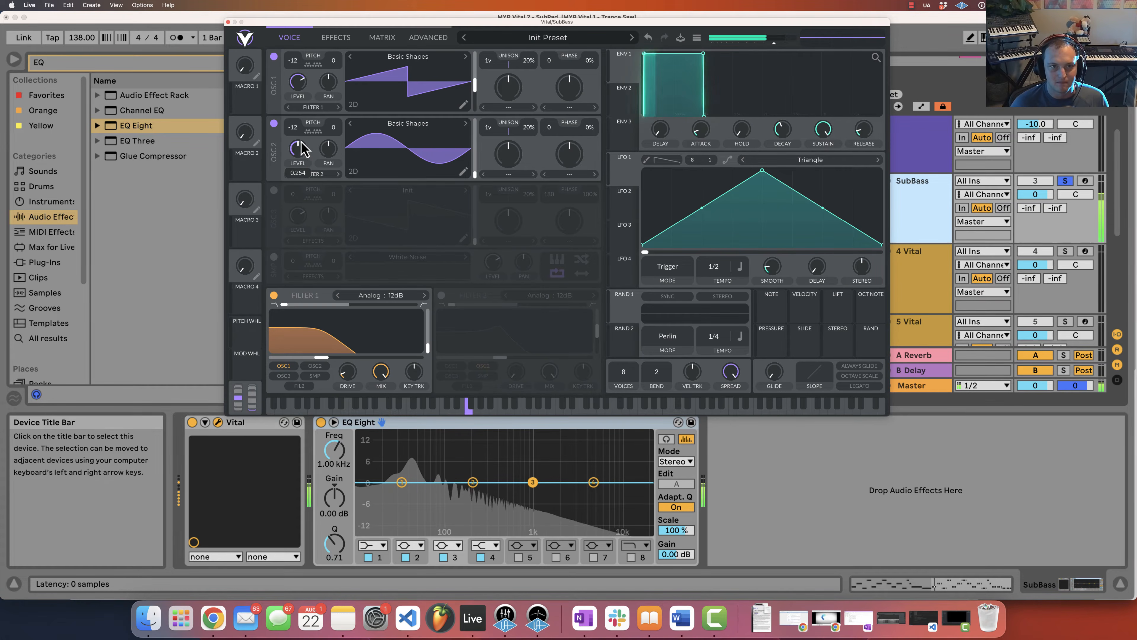
left_click(274, 125)
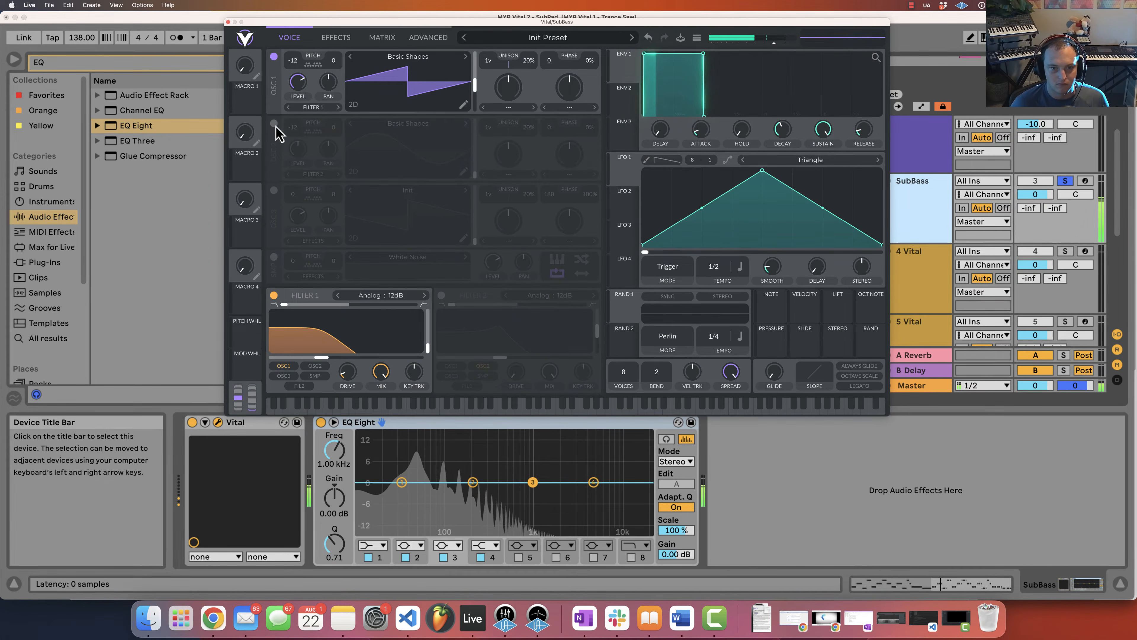
left_click(275, 125)
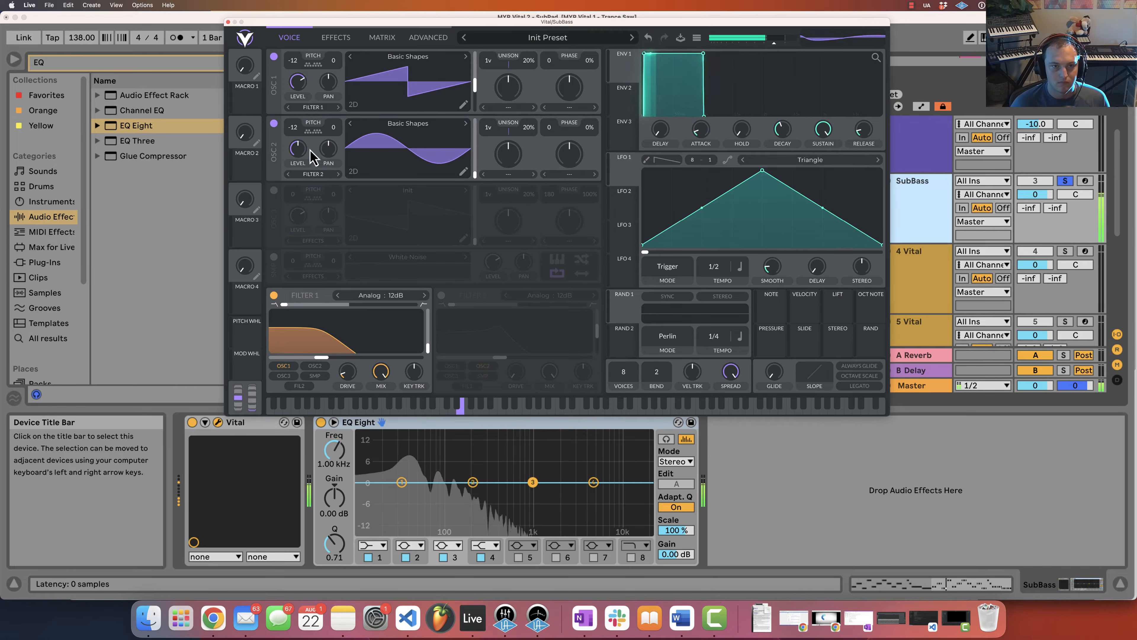
mouse_move(304, 159)
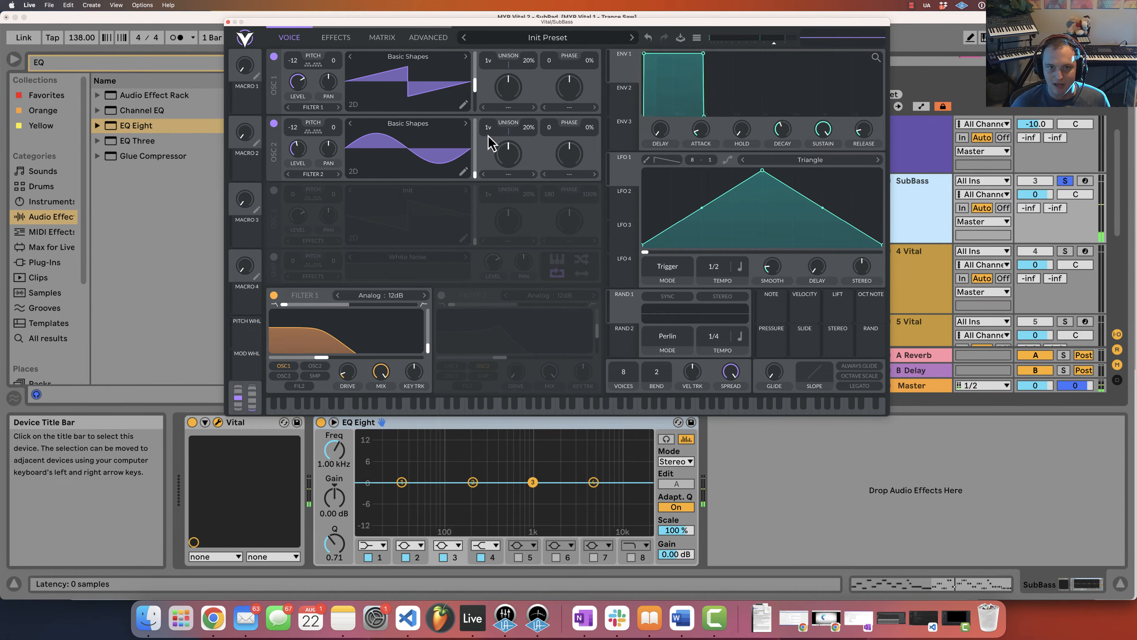
mouse_move(478, 95)
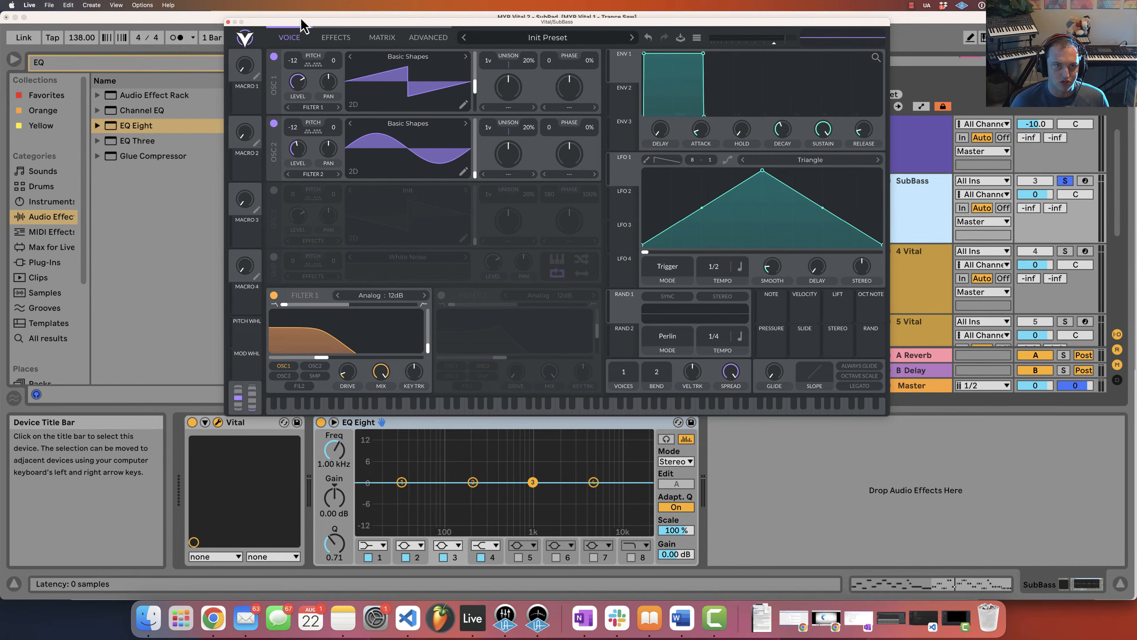
Enable the Soft Clip distortion effect at full mix and fine-tune its drive to about 3.4 dB during playback
left_click(339, 41)
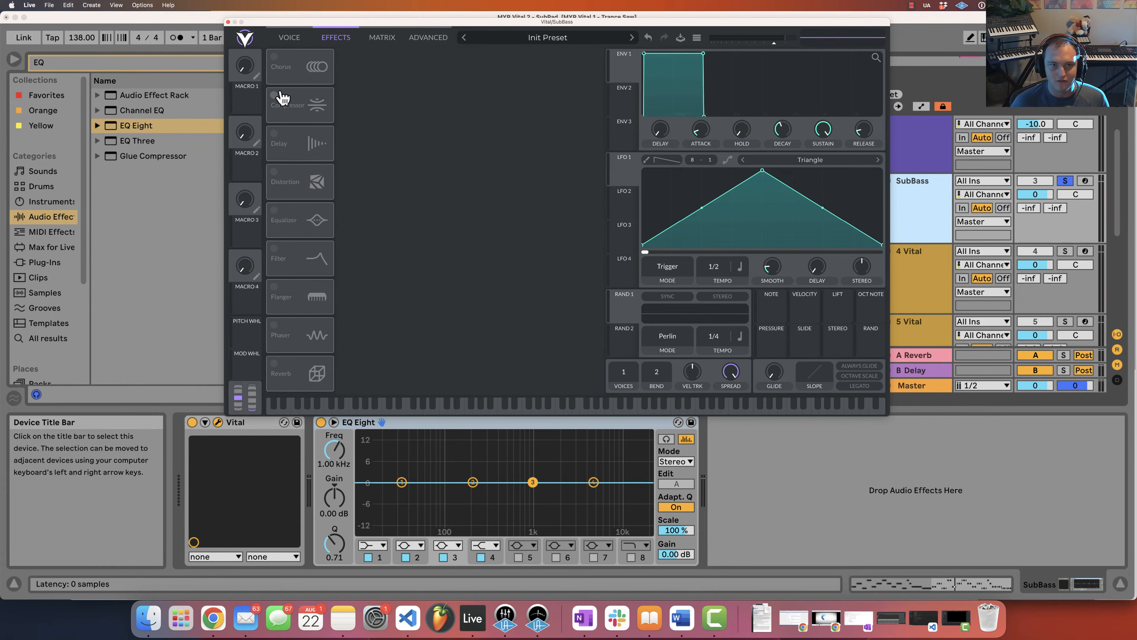
left_click(275, 170)
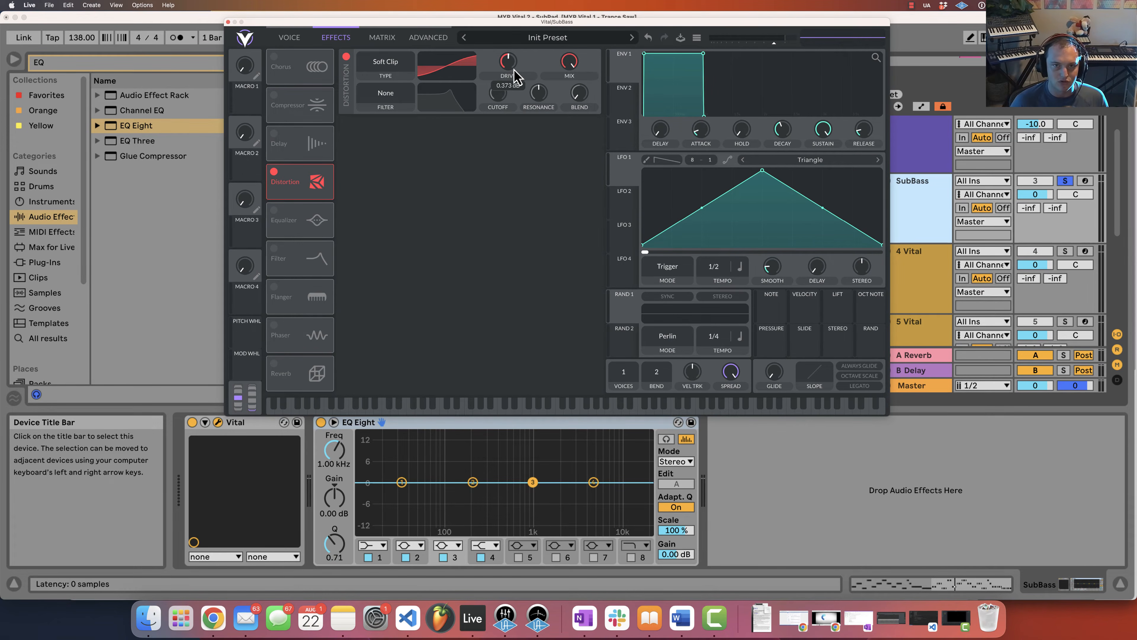
left_click_drag(572, 69, 554, 229)
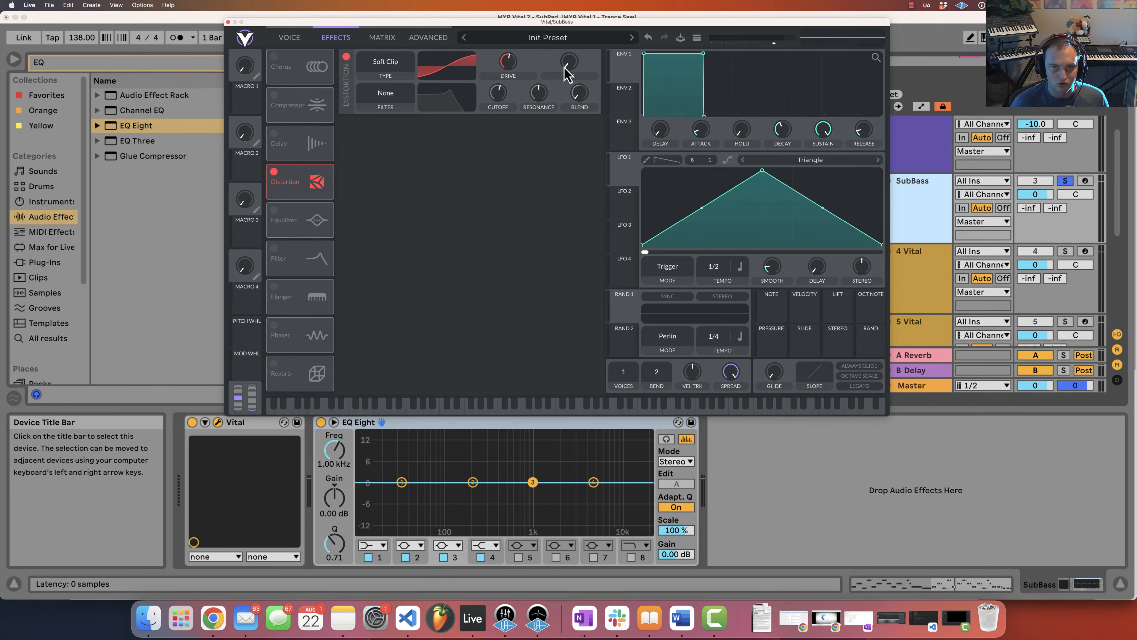
key("space")
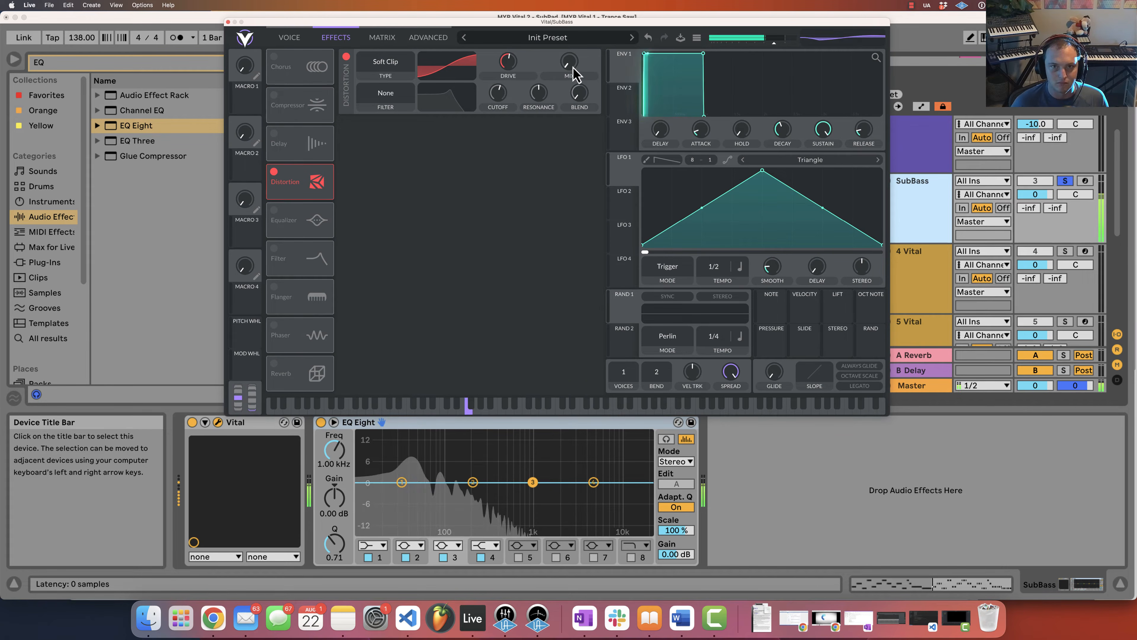
left_click_drag(570, 67, 592, 4)
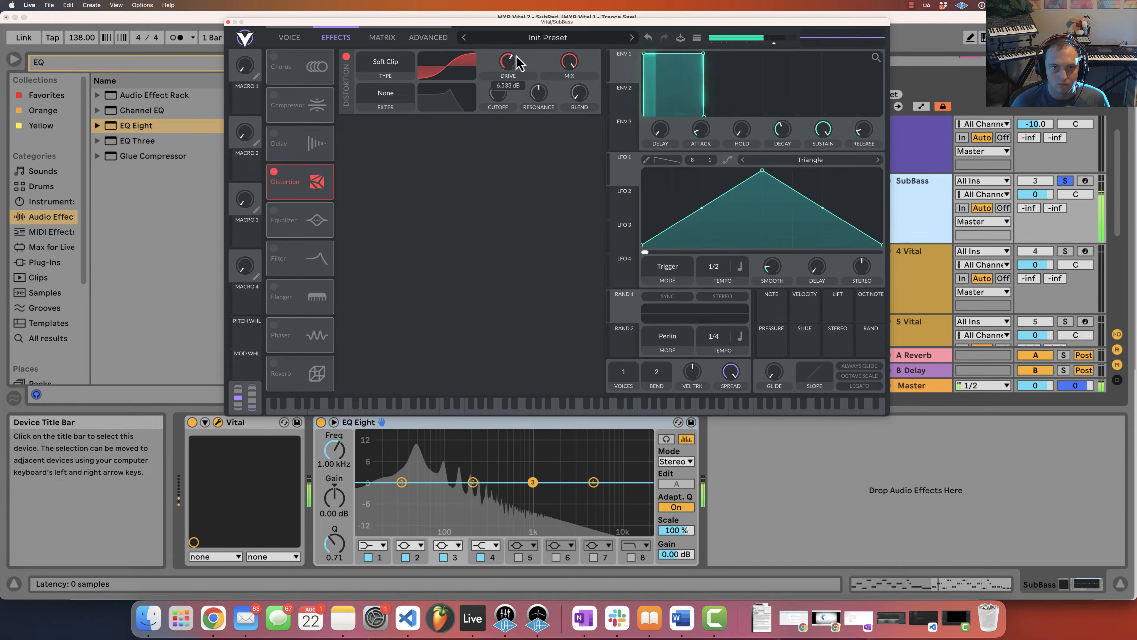
left_click_drag(514, 61, 514, 59)
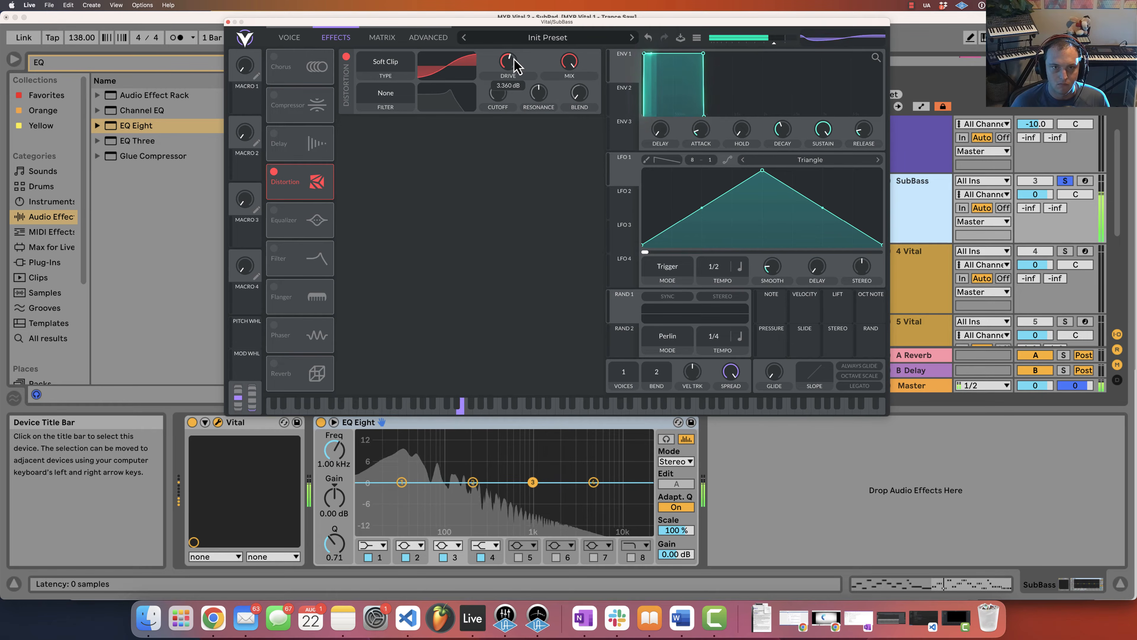
Compare the bass with the distortion bypassed and active, and reduce the distortion's mix
left_click(347, 56)
left_click(347, 57)
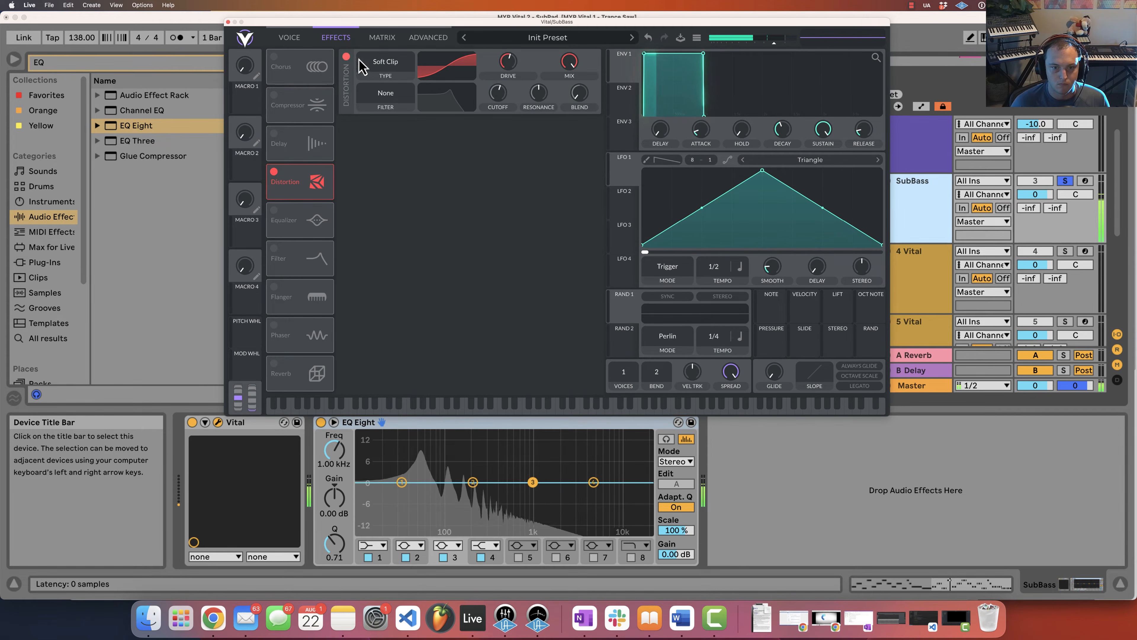
left_click_drag(565, 68, 565, 78)
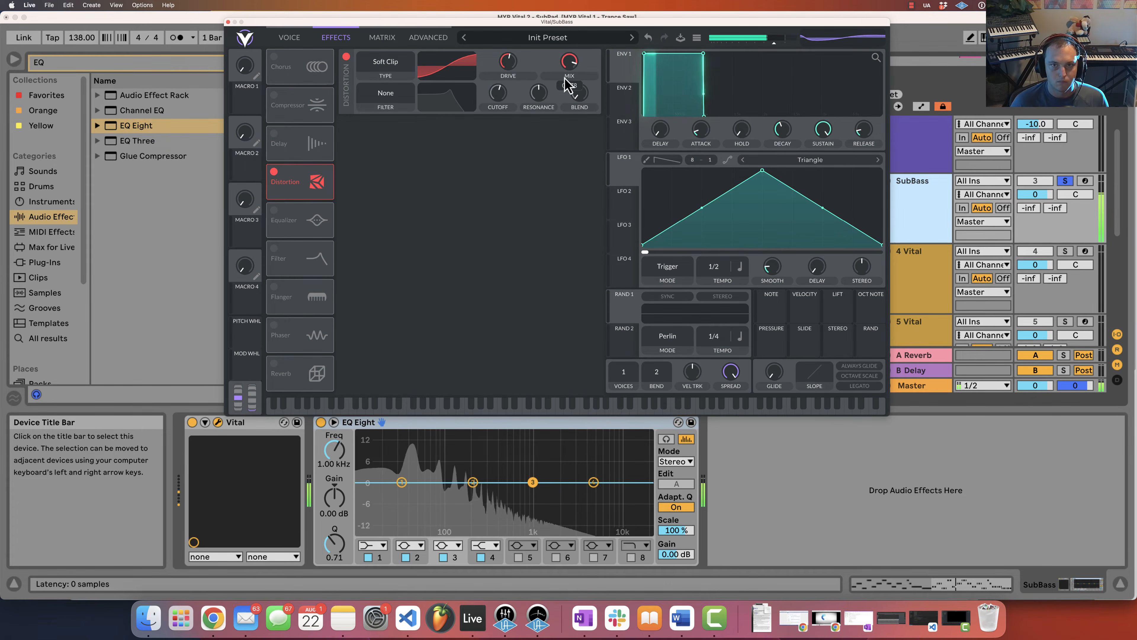
Try a Post filter with a high cutoff on the distortion and set the filter back to None
left_click(383, 95)
left_click(397, 131)
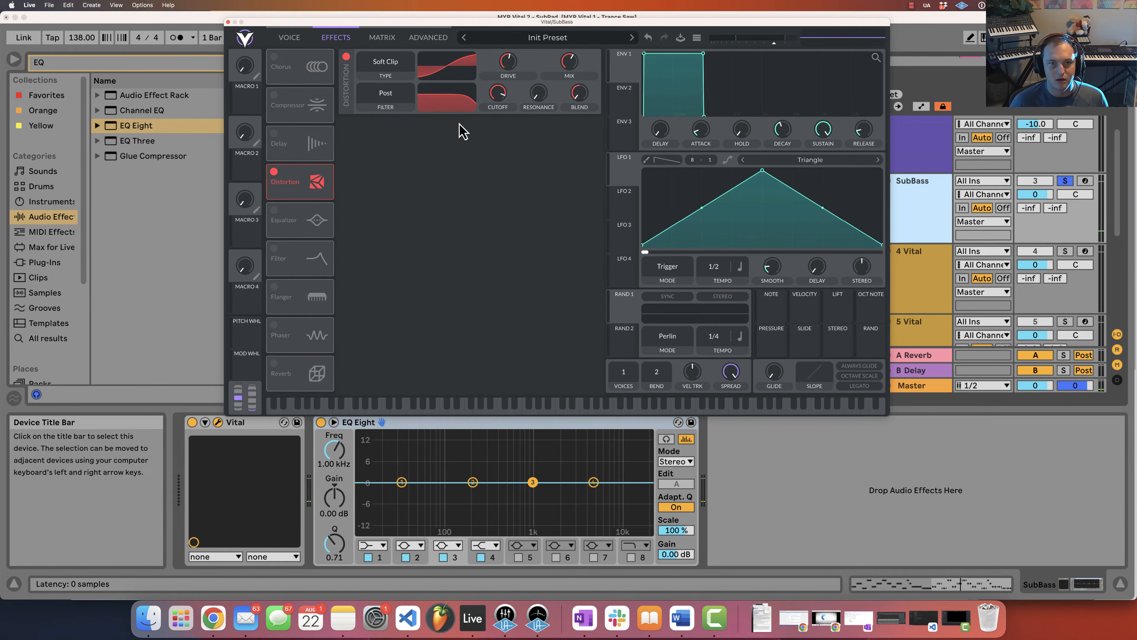
left_click(393, 101)
left_click(392, 117)
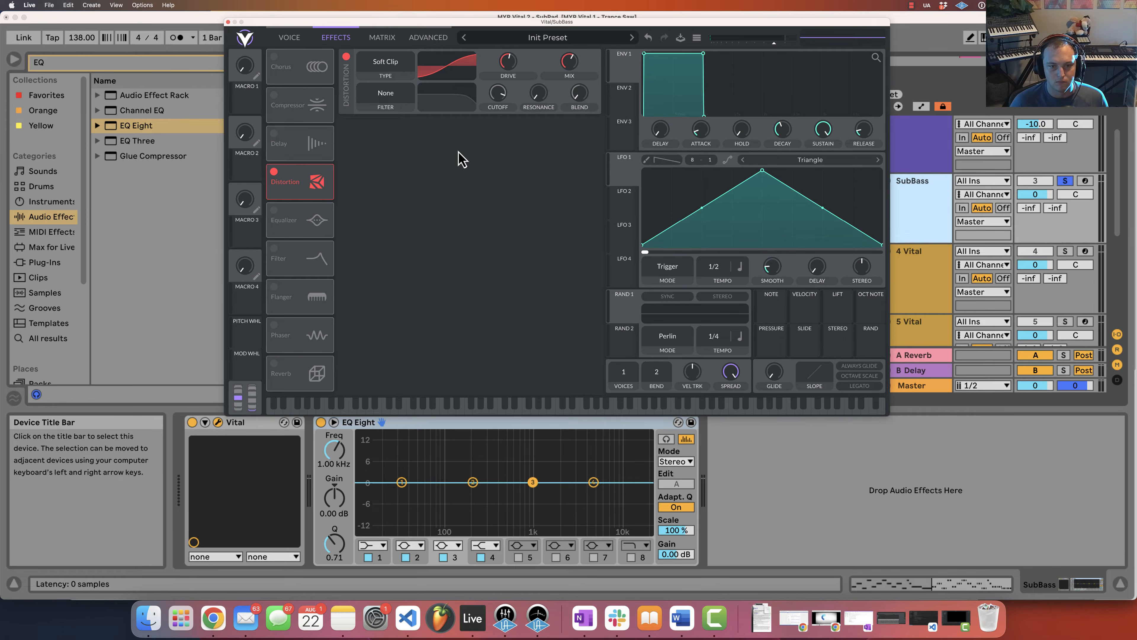
Listen to the bass with the distortion off and on again, and close the synth window
left_click(347, 57)
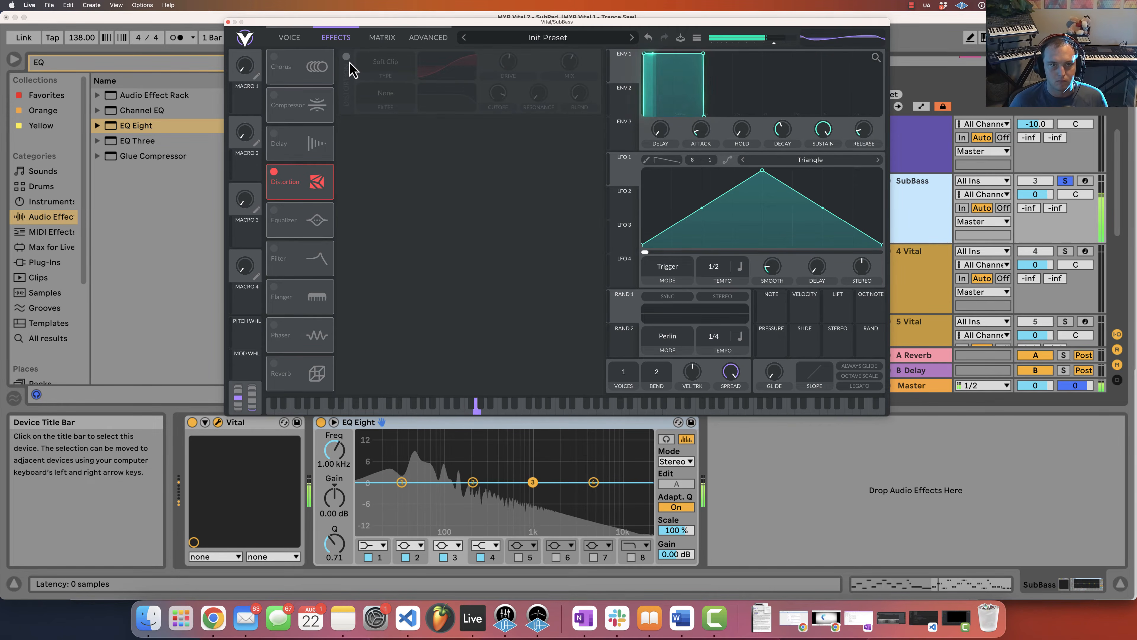
left_click(347, 57)
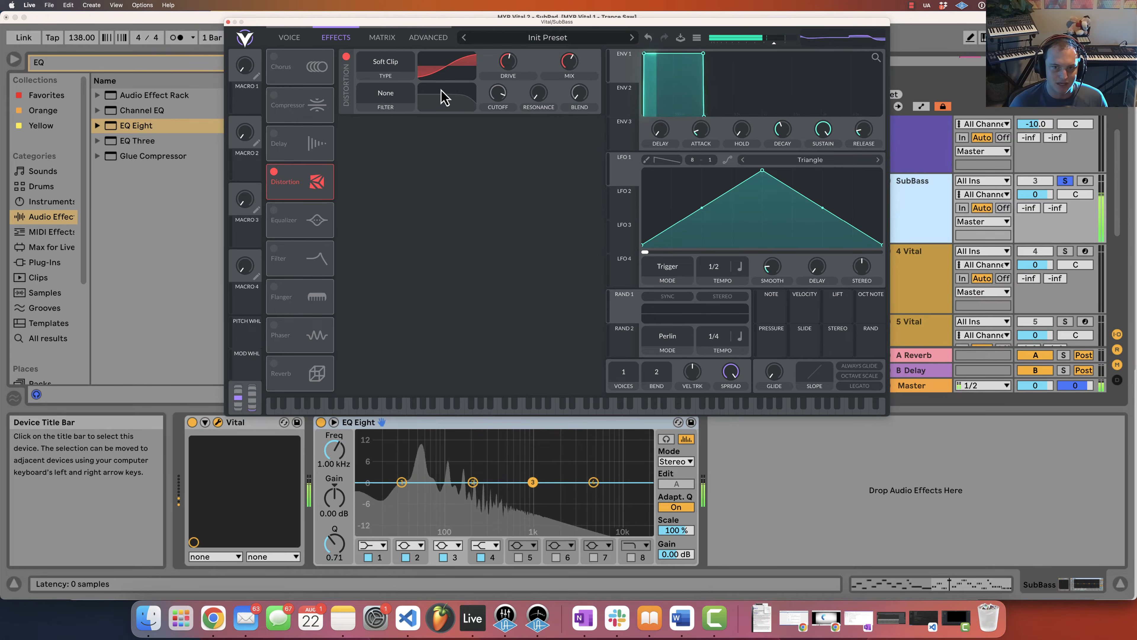
left_click(227, 22)
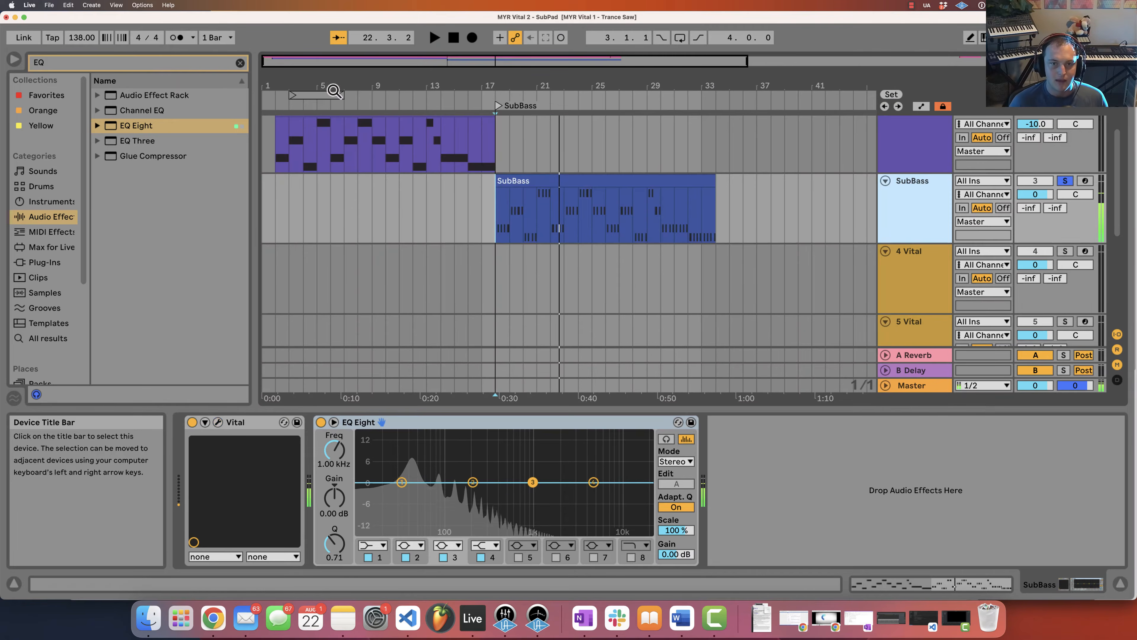
Unsolo the SubBass track and lower its volume to -5.3 dB
scroll(508, 272, "down", 2)
scroll(508, 272, "up", 4)
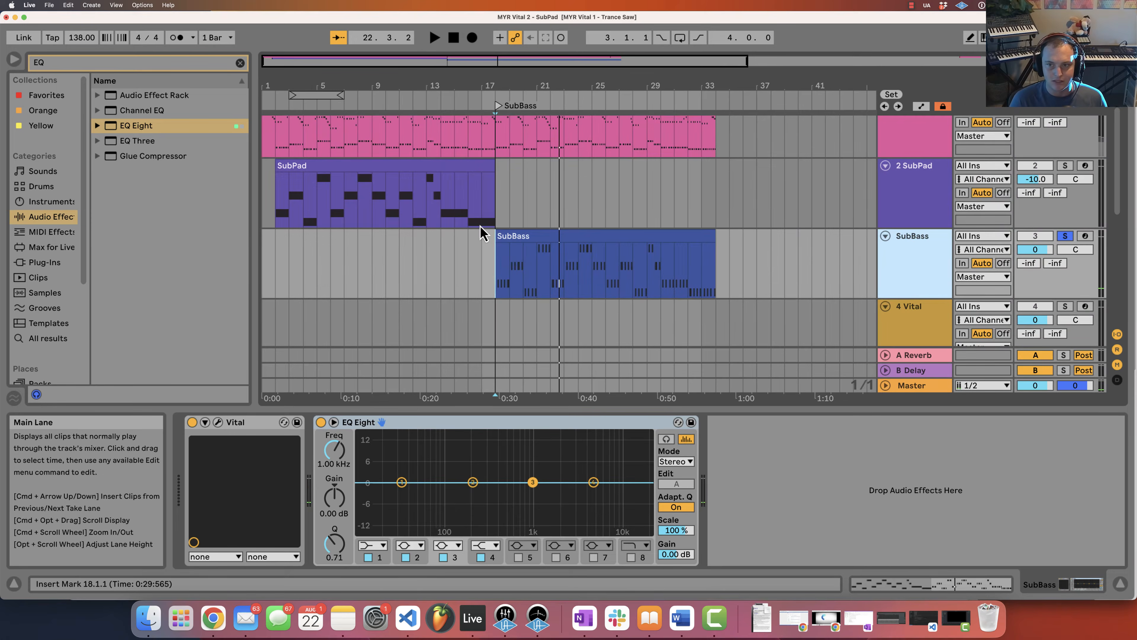
left_click(1065, 236)
left_click_drag(1045, 251, 1045, 264)
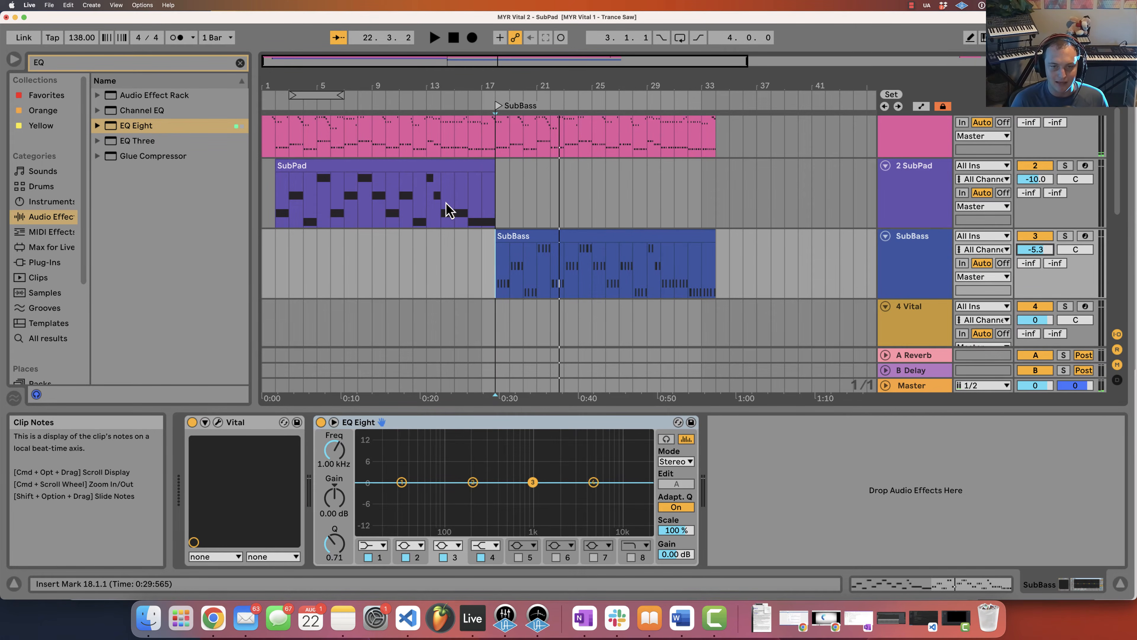
Move the SubBass track to the top of the arrangement, above the Trance Lead track
scroll(533, 257, "up", 1)
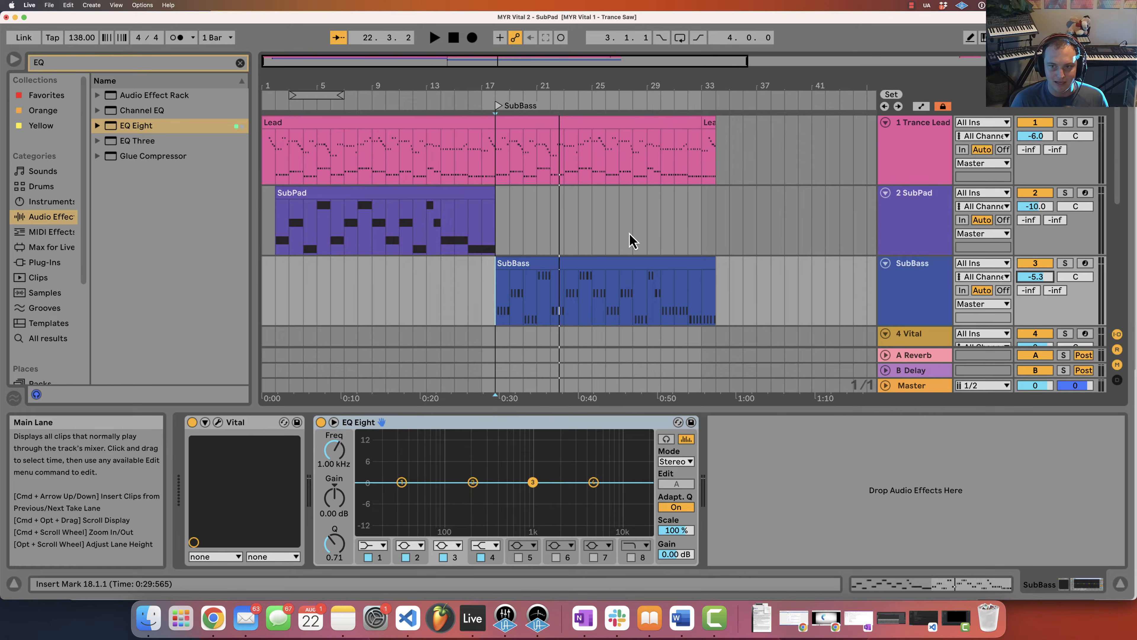
left_click_drag(901, 287, 918, 161)
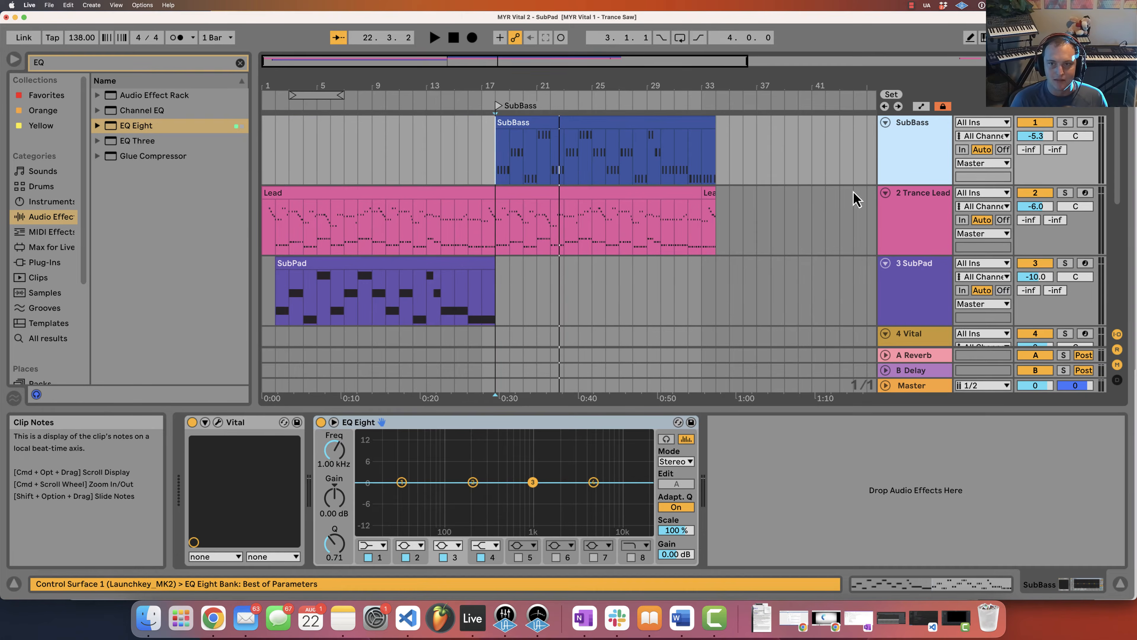
scroll(731, 242, "down", 5)
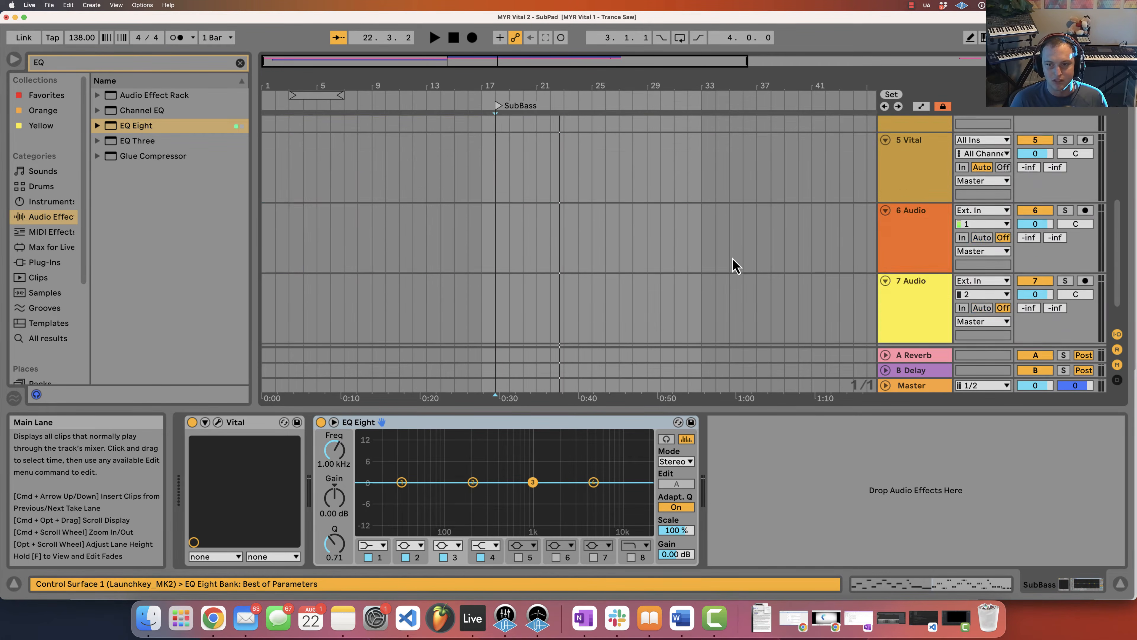
scroll(733, 262, "up", 5)
Play the full arrangement from bar 16 and fine-tune the SubBass volume to -5.5 dB
left_click(467, 157)
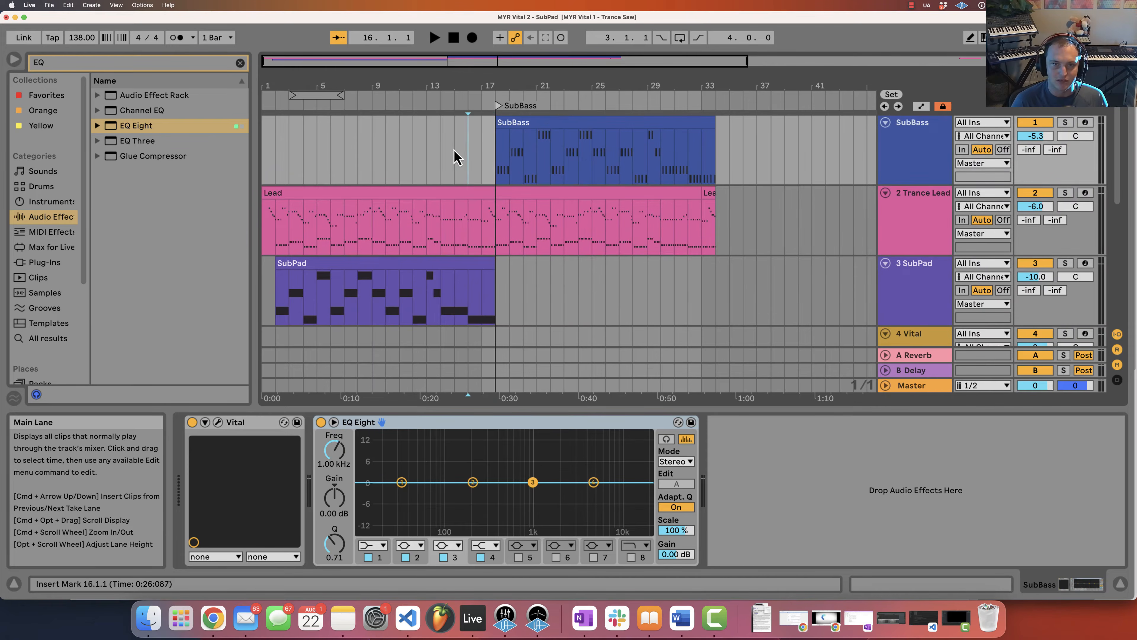
key("space")
left_click_drag(1038, 142, 1038, 141)
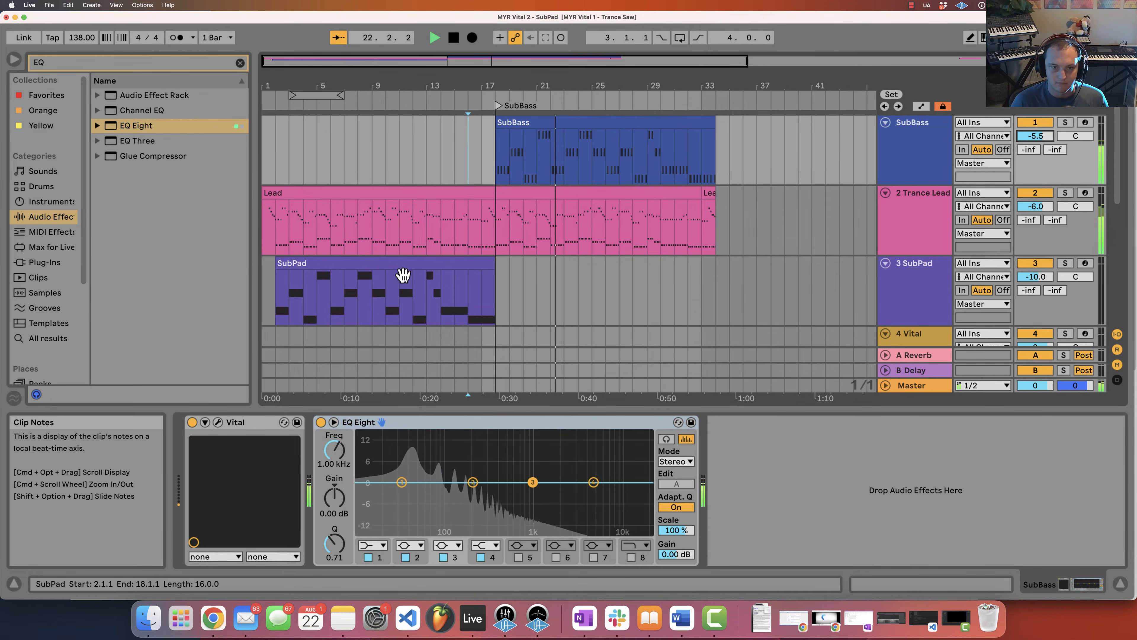
key("space")
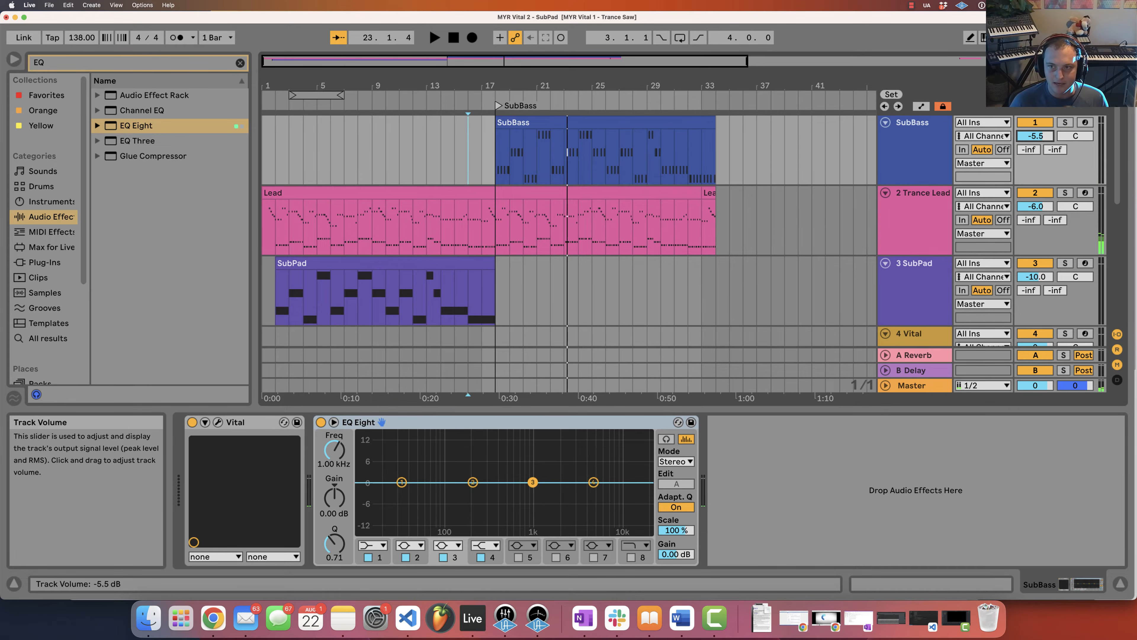
Lower the SubBass track volume to -6.2 dB and place the insert marker at bar 18
left_click_drag(1034, 136, 1034, 139)
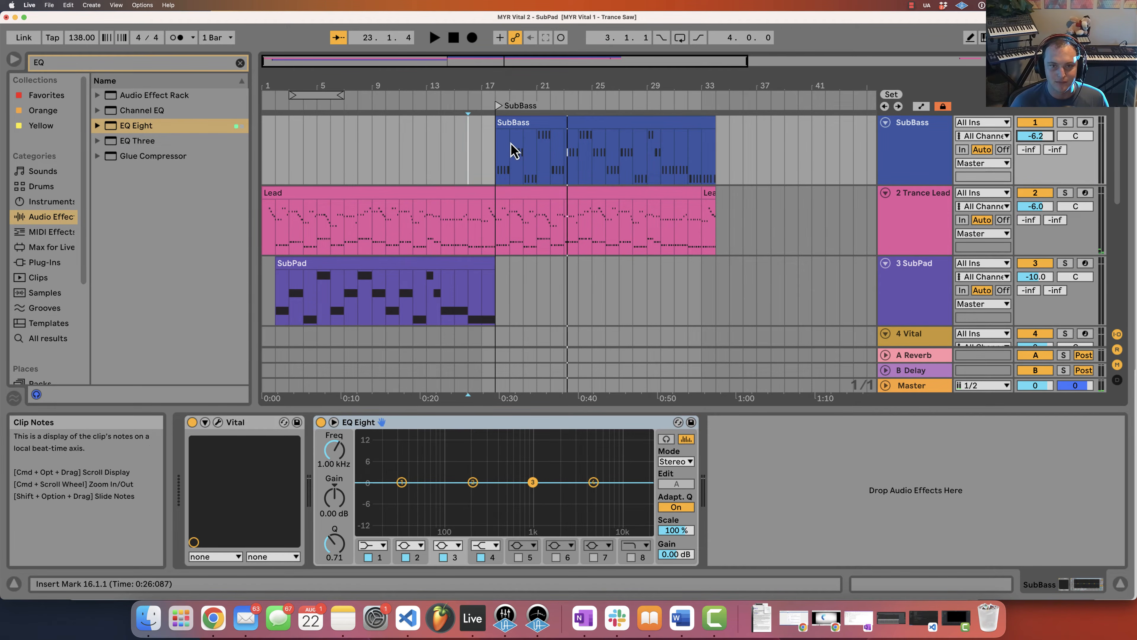
left_click(503, 150)
Insert a new MIDI track above the SubBass track and load Simpler on it
right_click(941, 160)
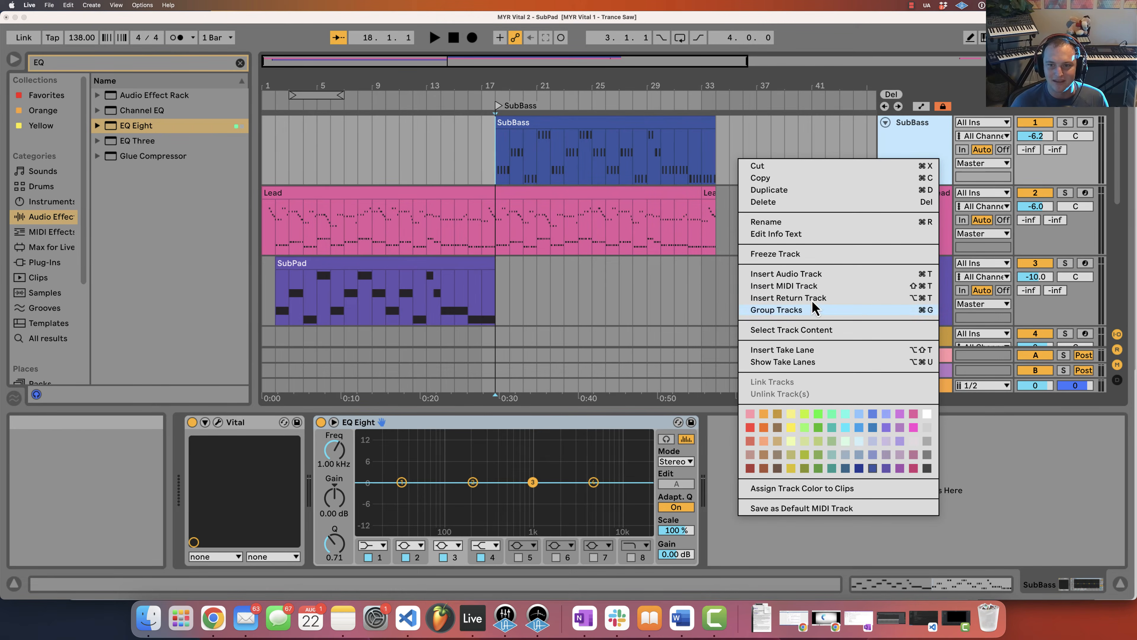
left_click(812, 289)
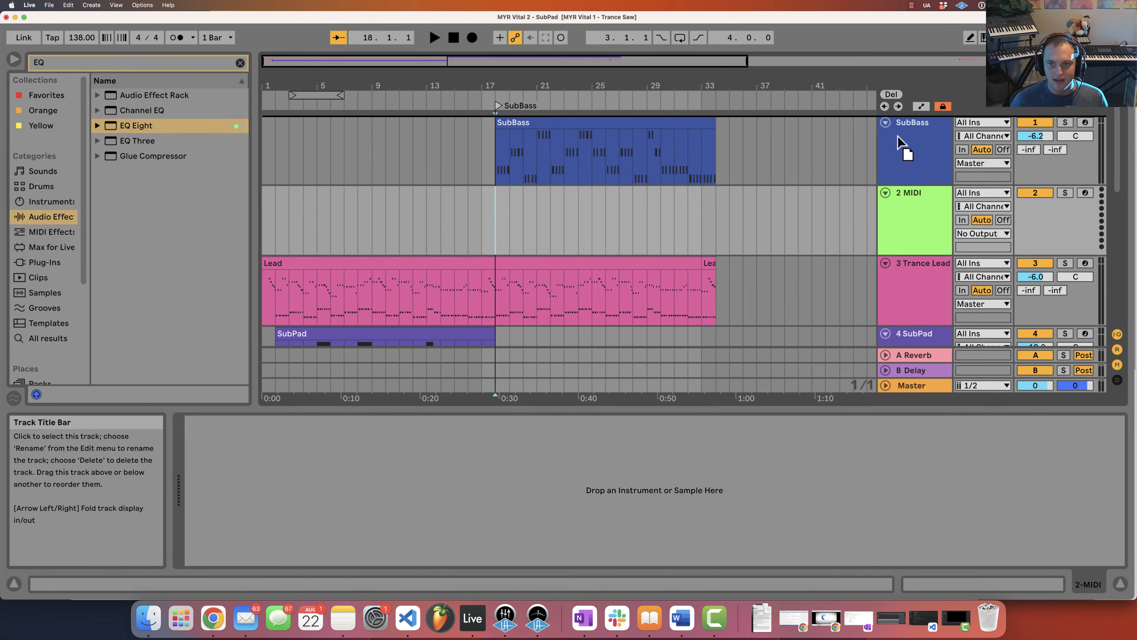
type("impler")
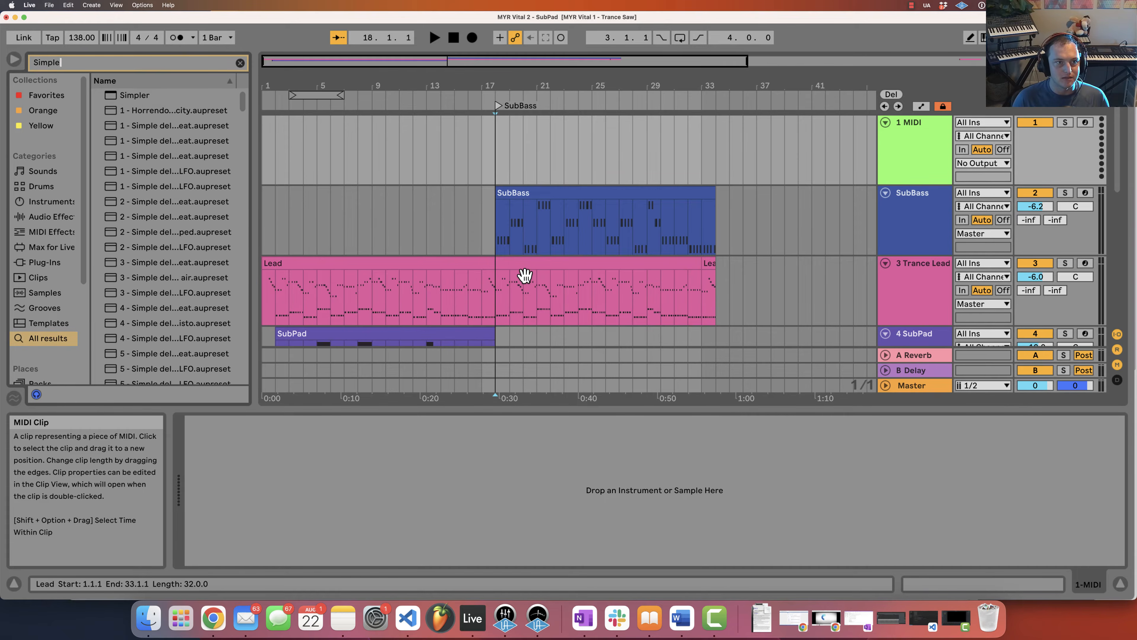
left_click(140, 101)
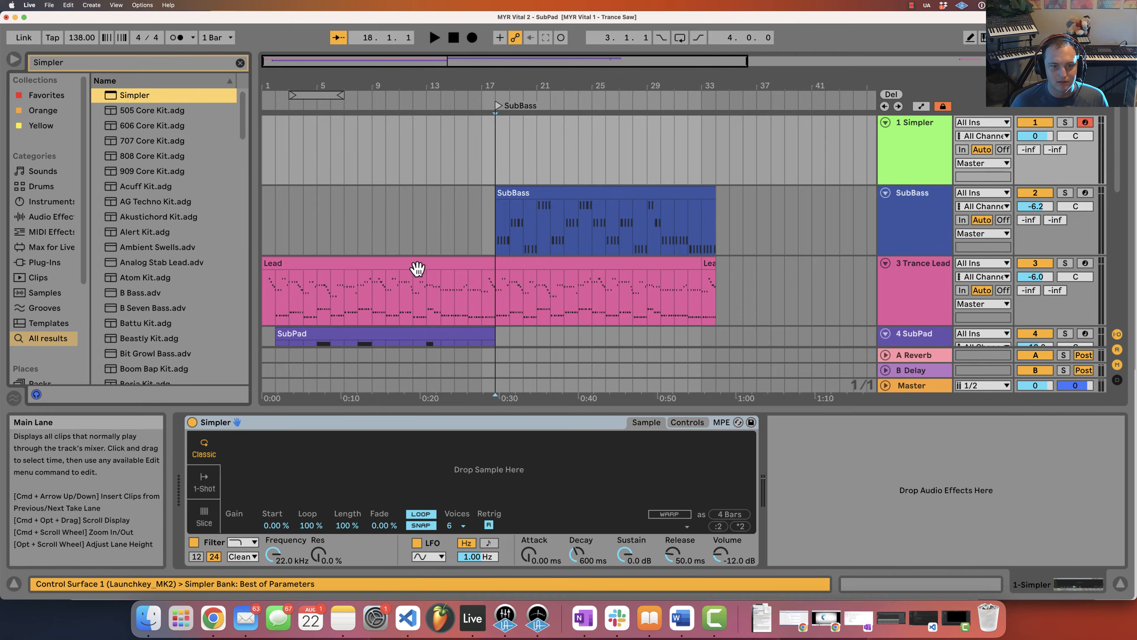
left_click(210, 482)
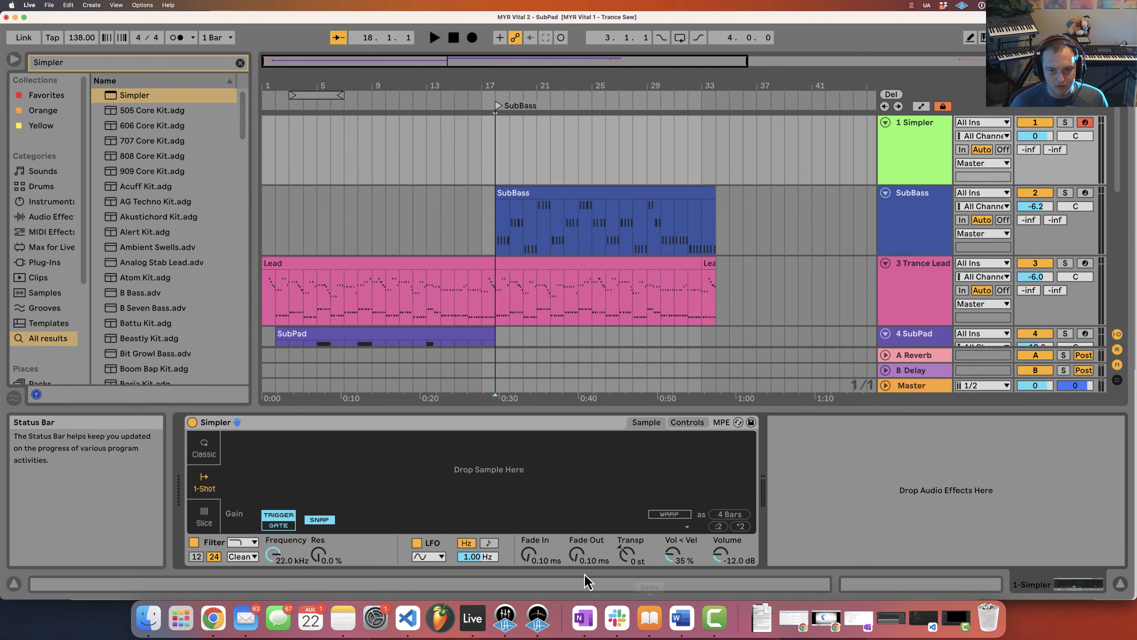
left_click_drag(575, 555, 565, 569)
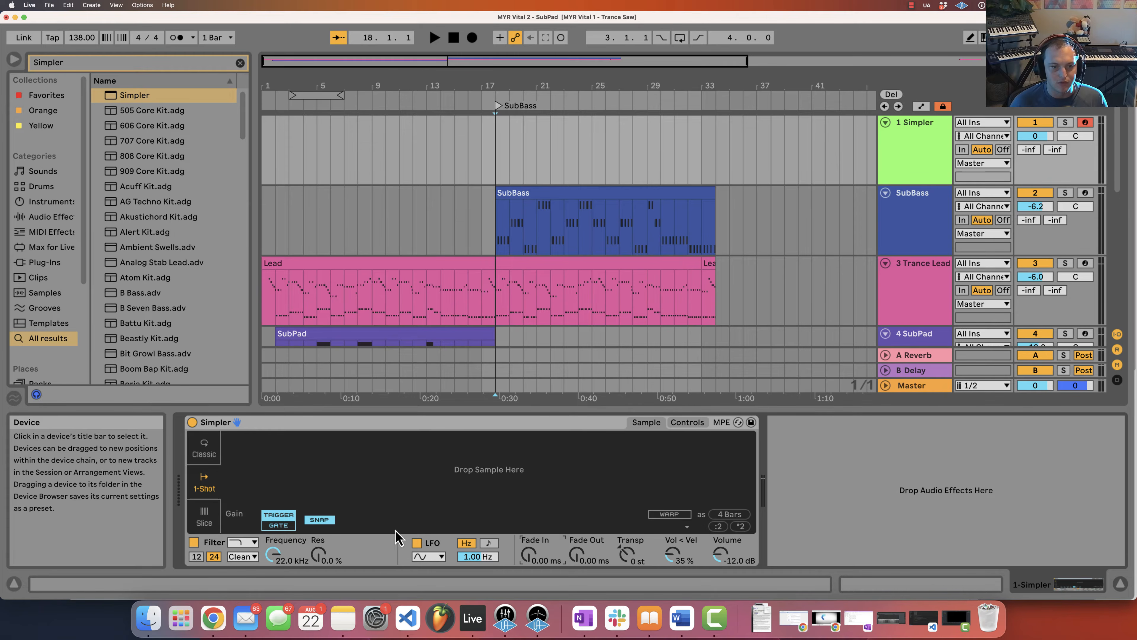
left_click(216, 453)
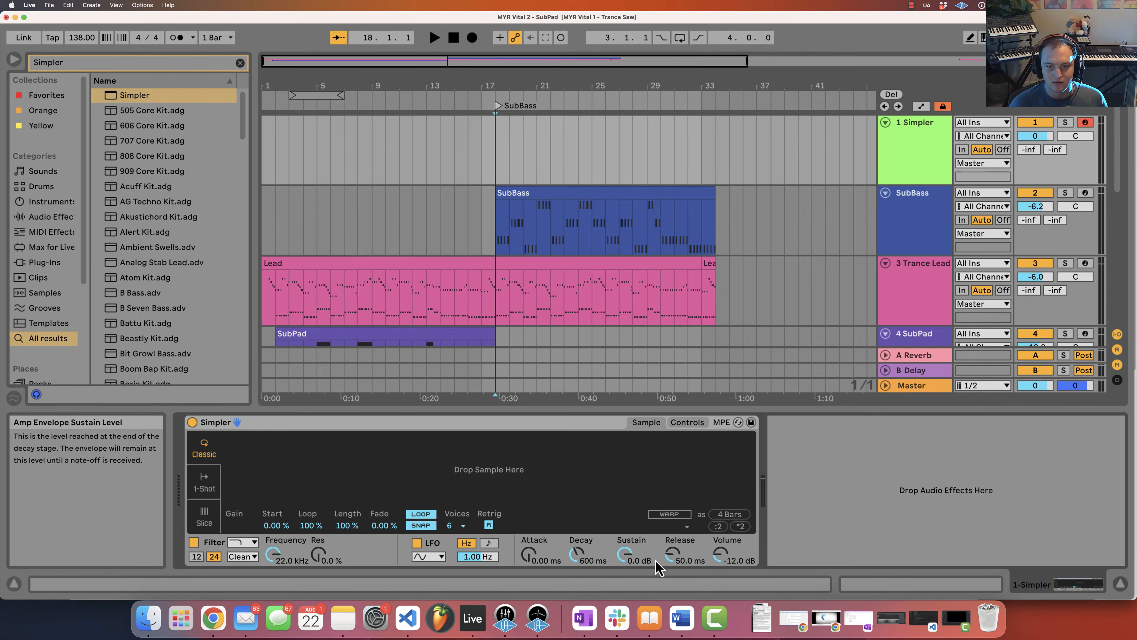
Limit Simpler to 1 voice in Classic mode
left_click(452, 525)
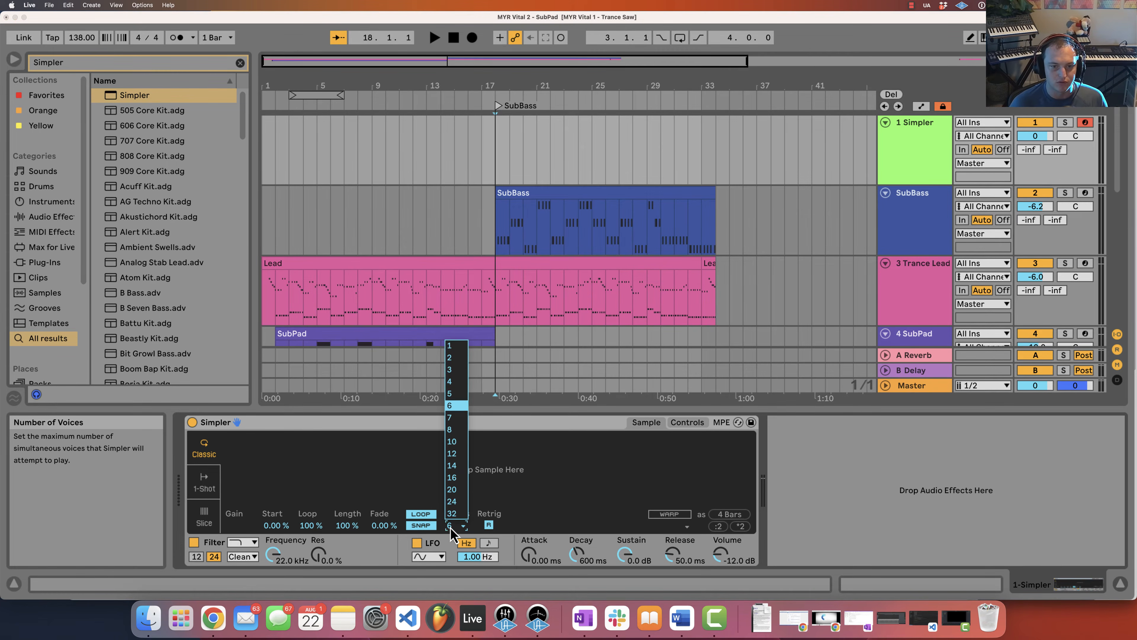
left_click(452, 345)
Clear the browser search and open the RPSP1 - Kicks folder under Drum Hits > Kicks in the trance samples
scroll(50, 309, "down", 5)
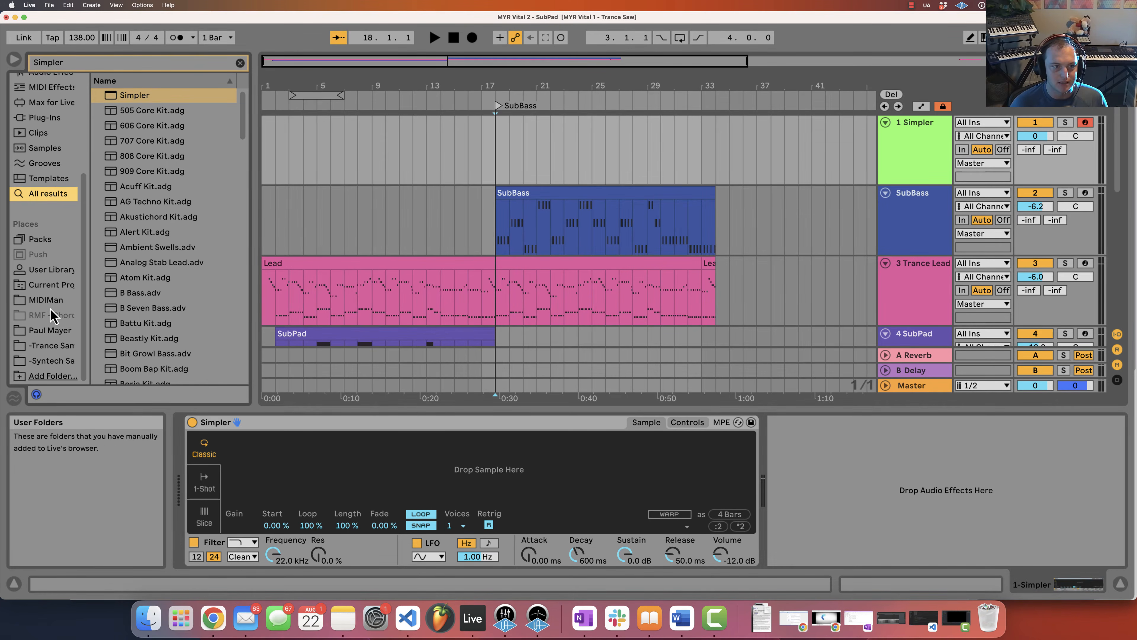
left_click(49, 348)
left_click(240, 63)
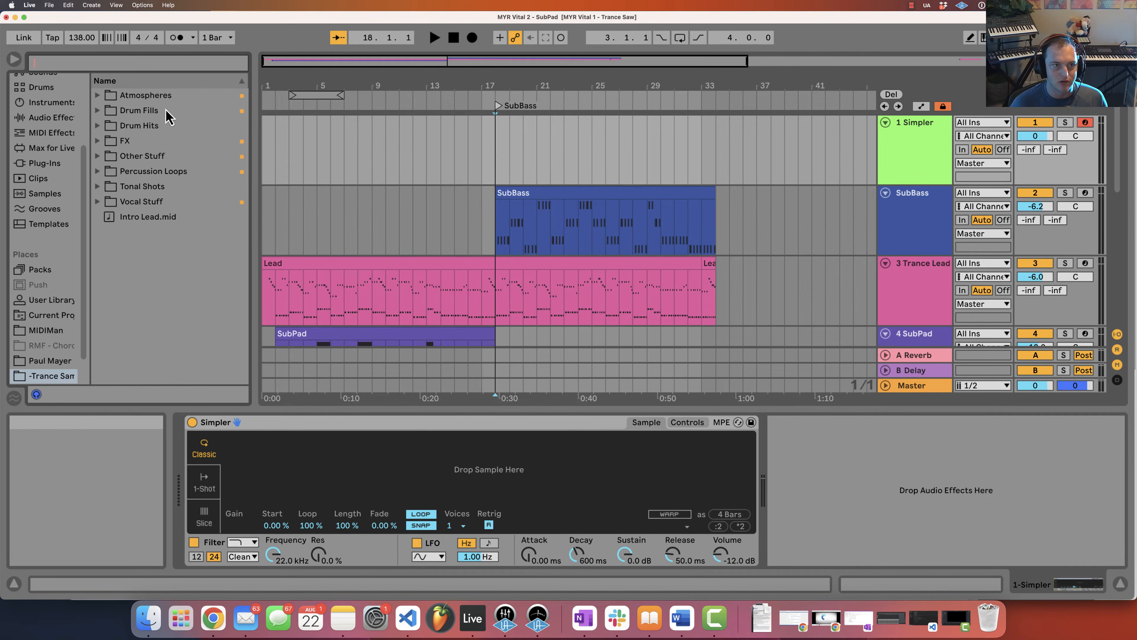
left_click(138, 127)
left_click(141, 201)
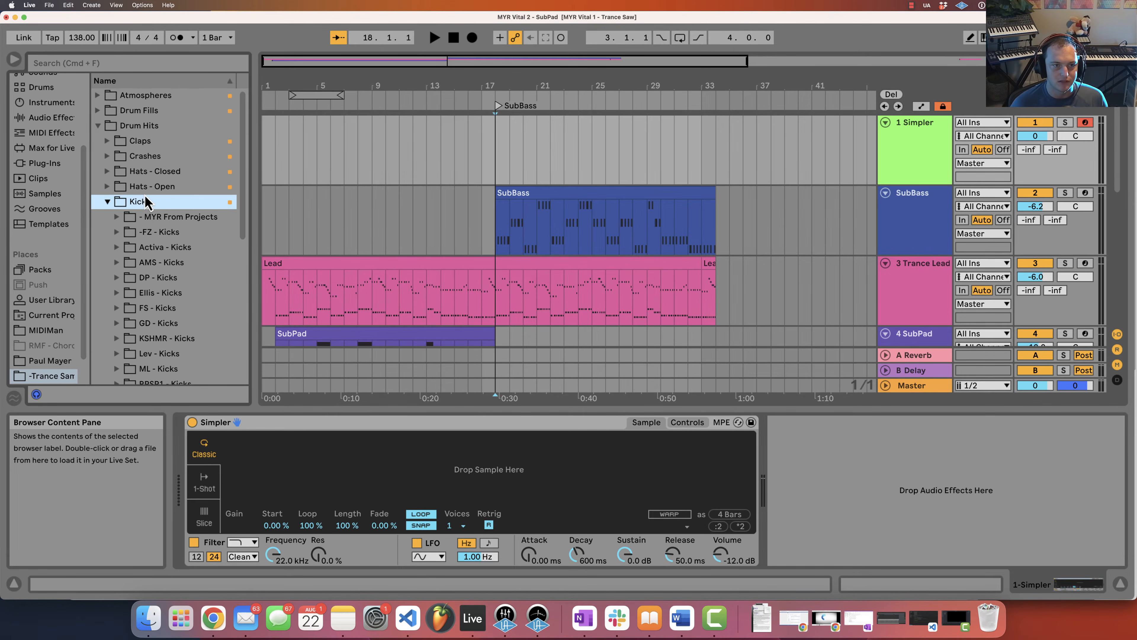
scroll(148, 242, "down", 3)
left_click(148, 318)
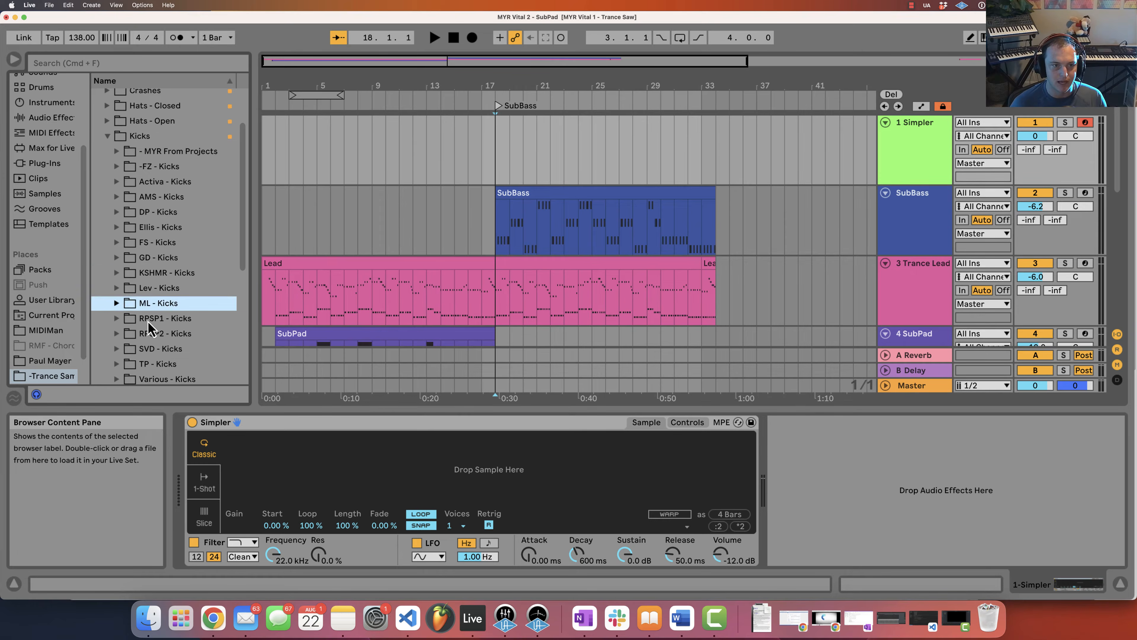
Audition the RPSP kick samples and load RPSP Kick 014.wav into Simpler
scroll(148, 320, "down", 12)
key("Down")
key("Down")
key("Down")
key("Down")
key("Down")
key("Down")
key("Down")
key("Down")
key("Down")
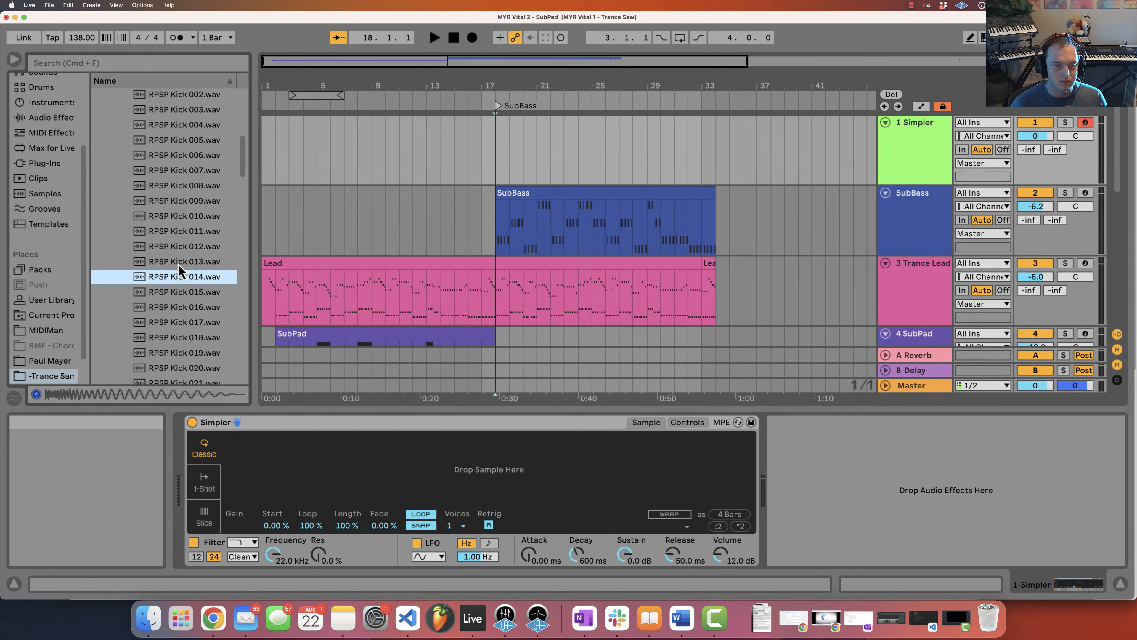
key("Down")
key("Up")
key("Up")
key("Down")
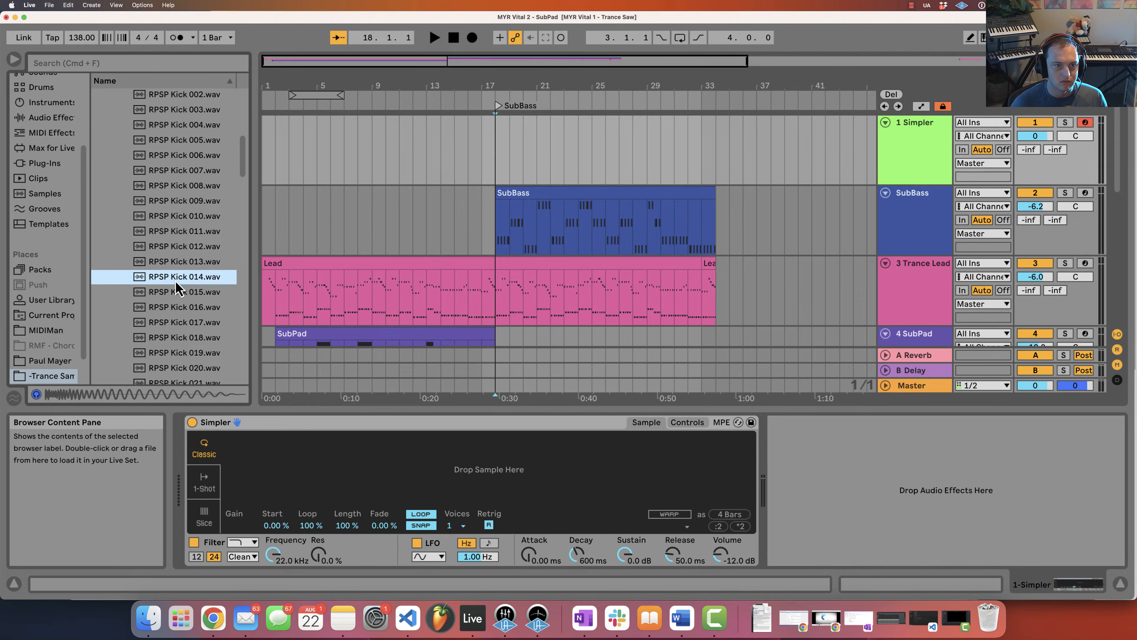
left_click_drag(429, 469, 430, 471)
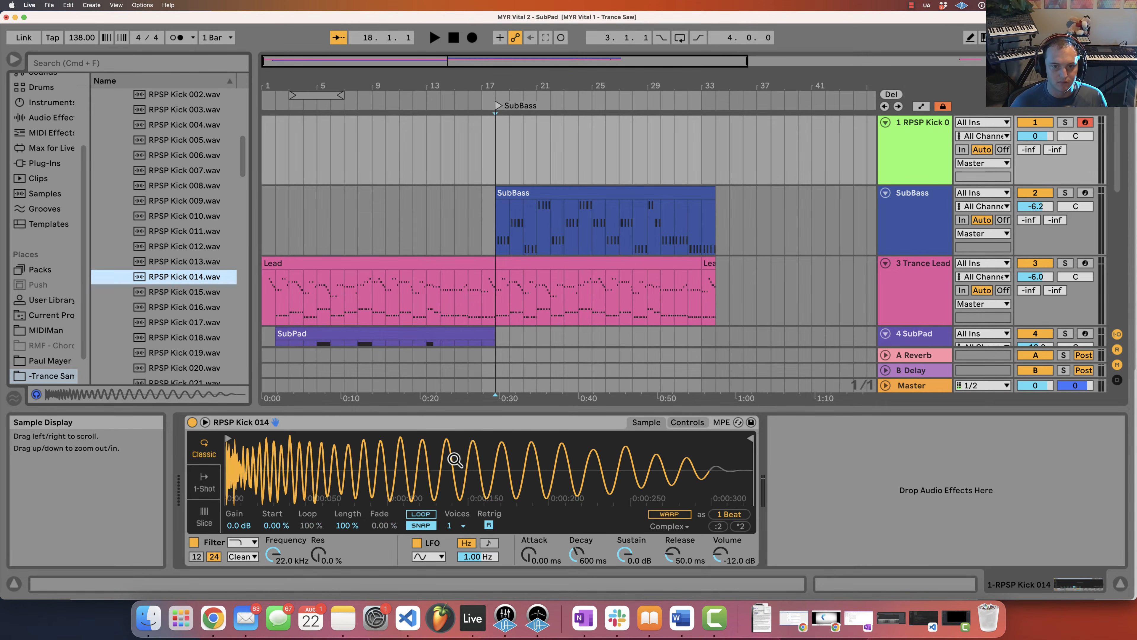
Create a one-bar clip at bar 18 on the kick track with C3 notes on beats 1 and 3, and loop it to bar 34
double_click(505, 142)
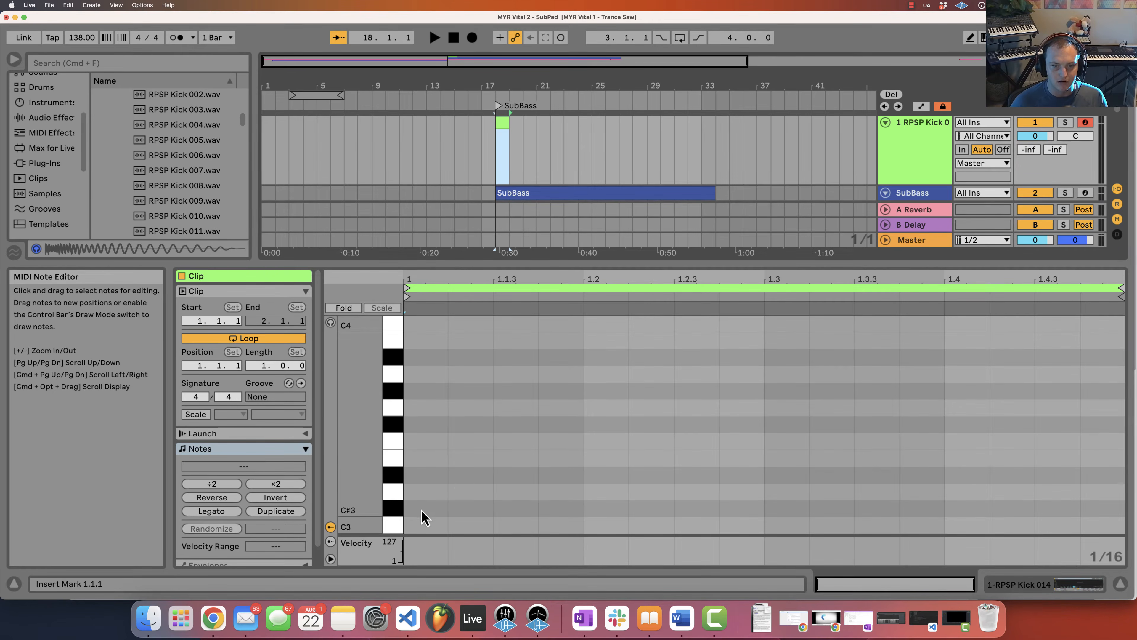
left_click_drag(420, 526, 573, 525)
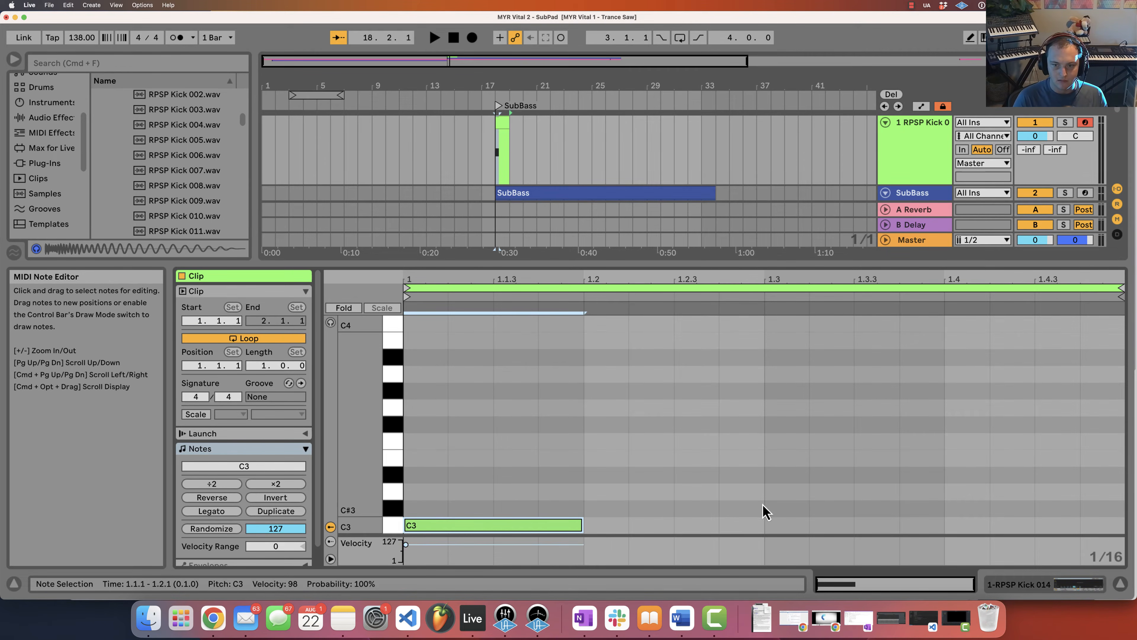
left_click_drag(409, 531, 409, 530)
key("super+d")
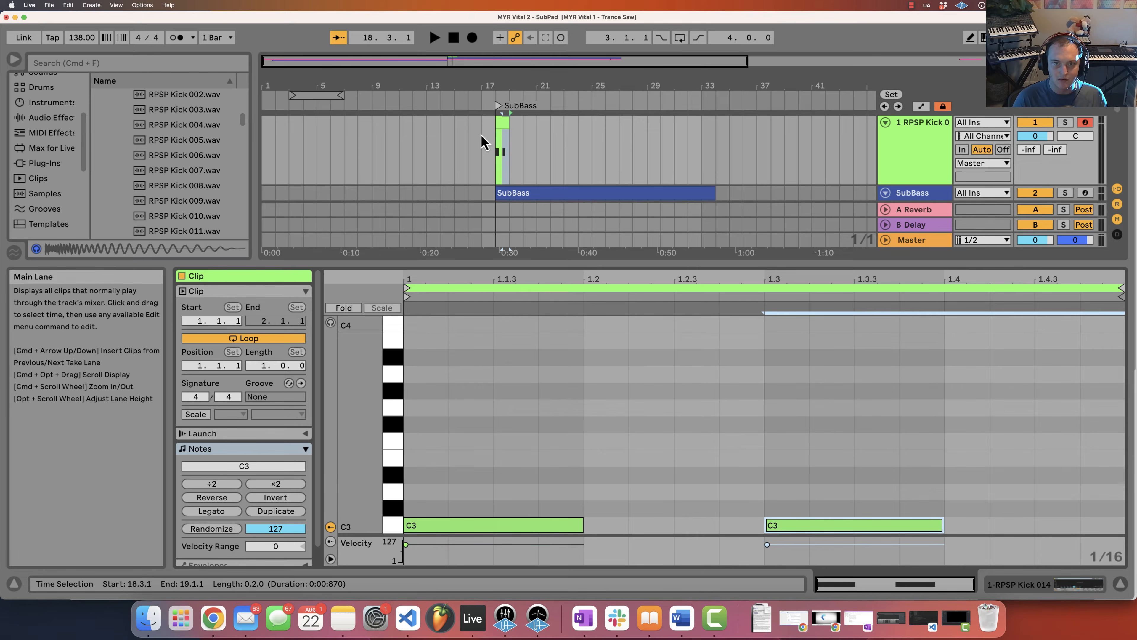
left_click_drag(509, 122, 715, 127)
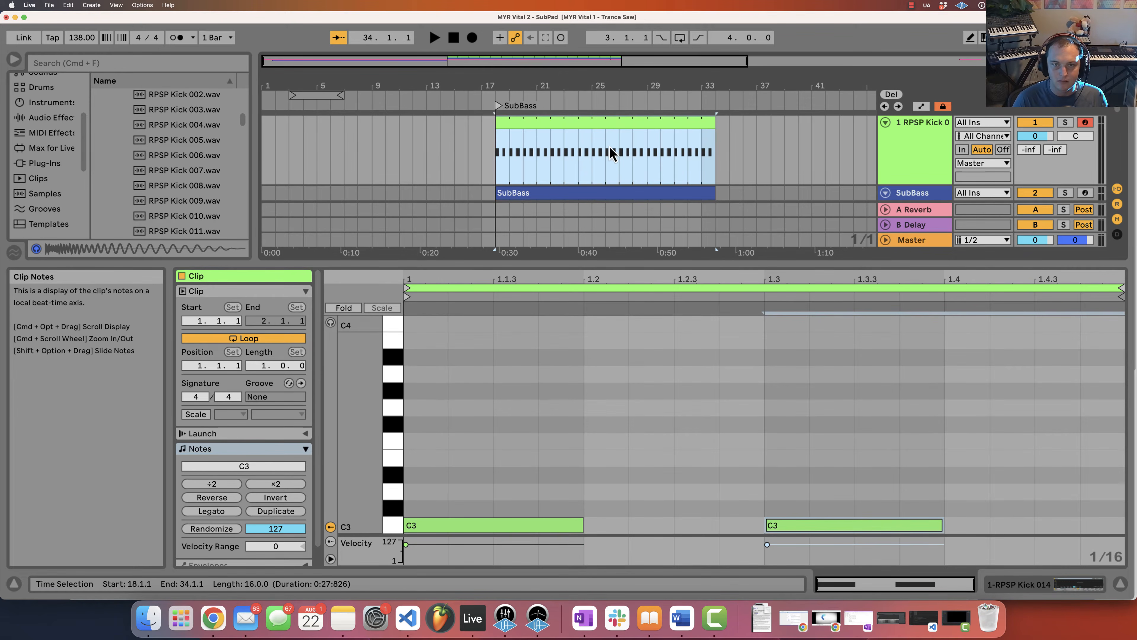
Copy the C3 kick notes to beats 2 and 4 and shorten all four to eighth notes
key("space")
left_click(543, 509)
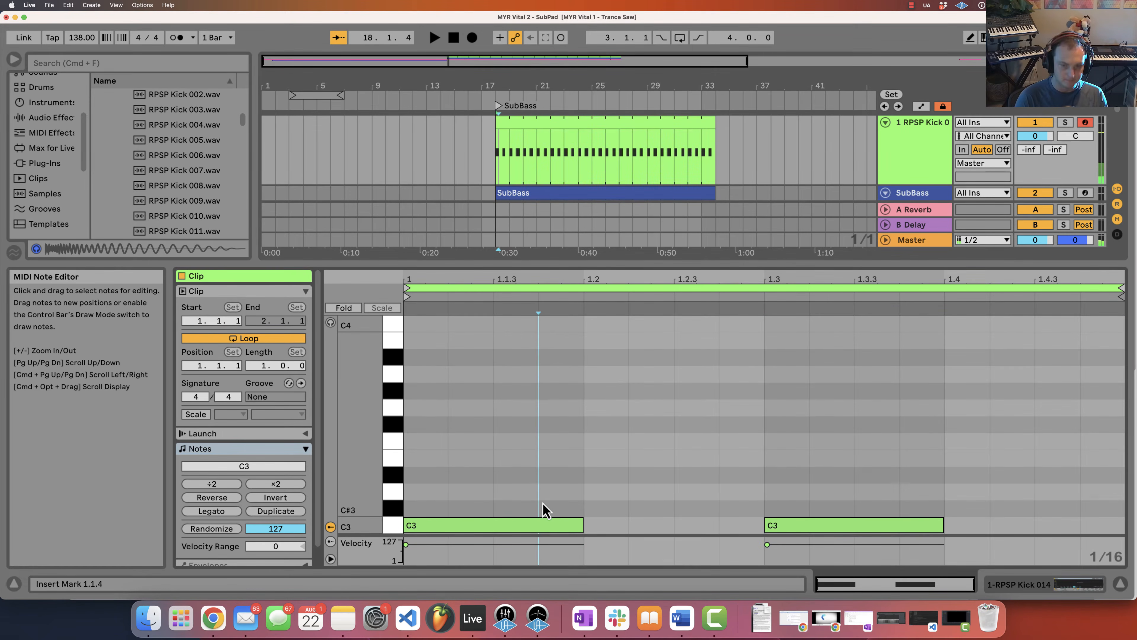
key("super+a")
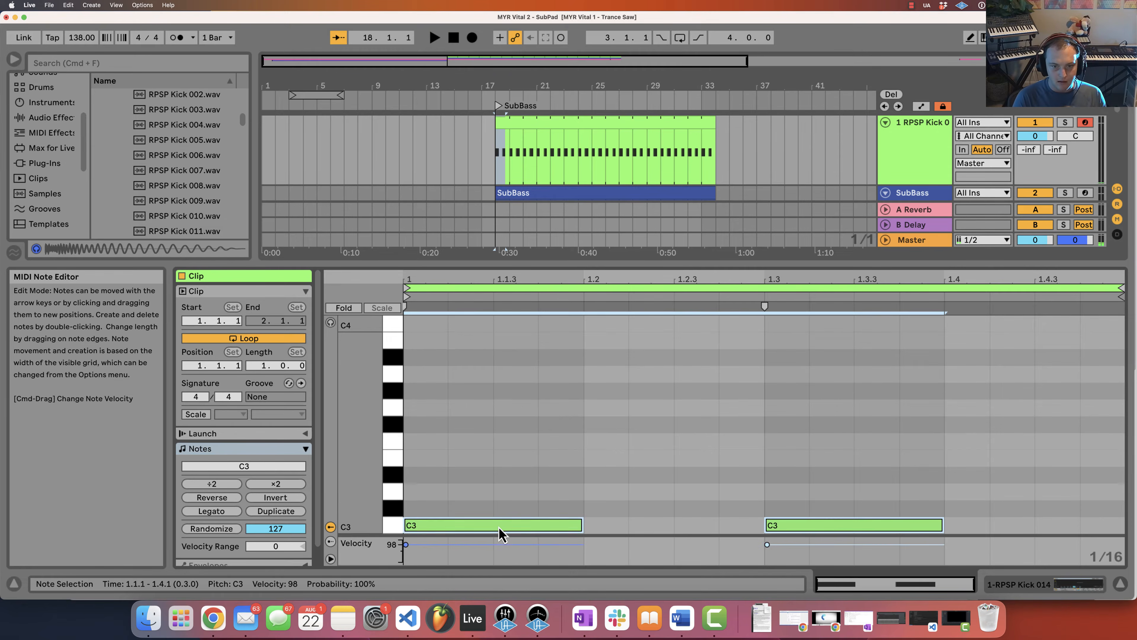
left_click_drag(501, 531, 685, 511, "alt")
key("super+a")
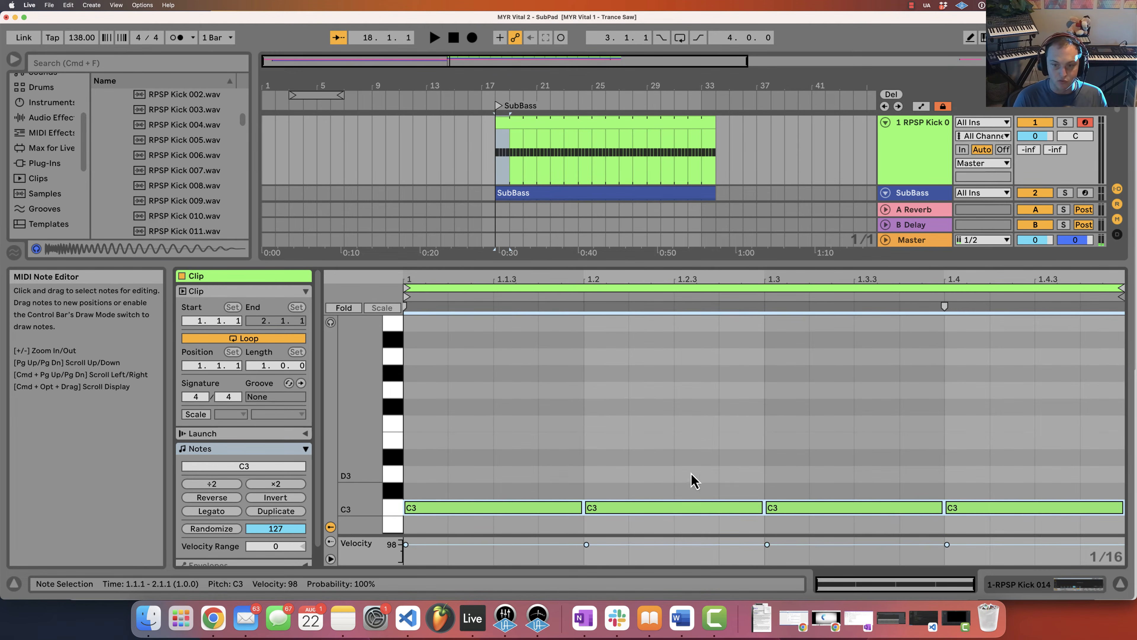
left_click_drag(758, 510, 678, 509)
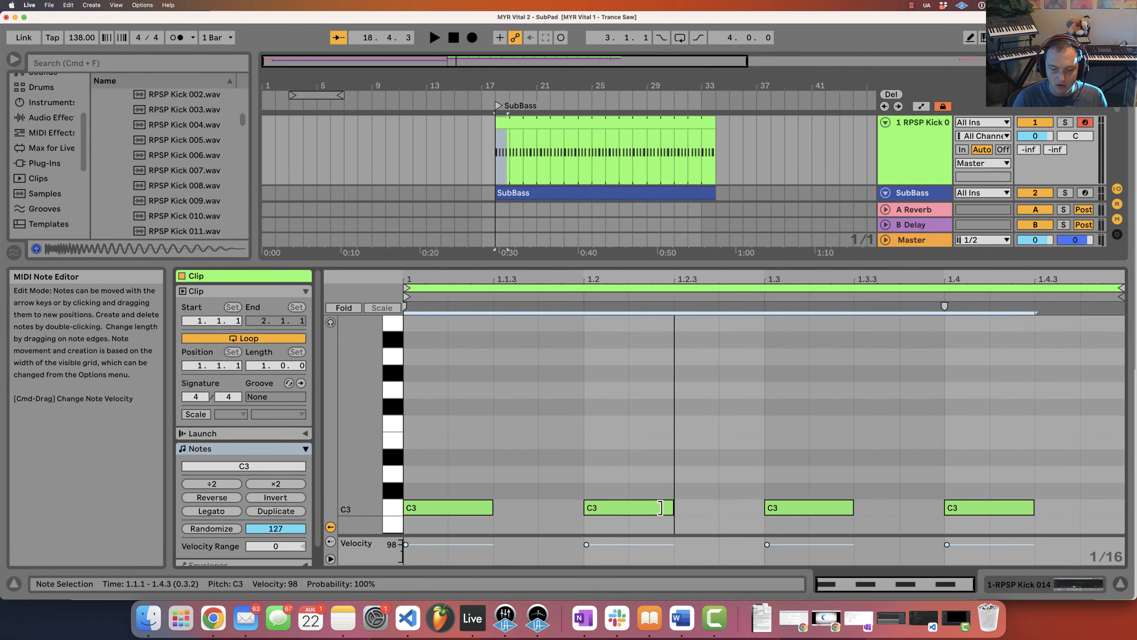
Turn off the LFO and the filter in the kick track's Simpler
left_click(1052, 589)
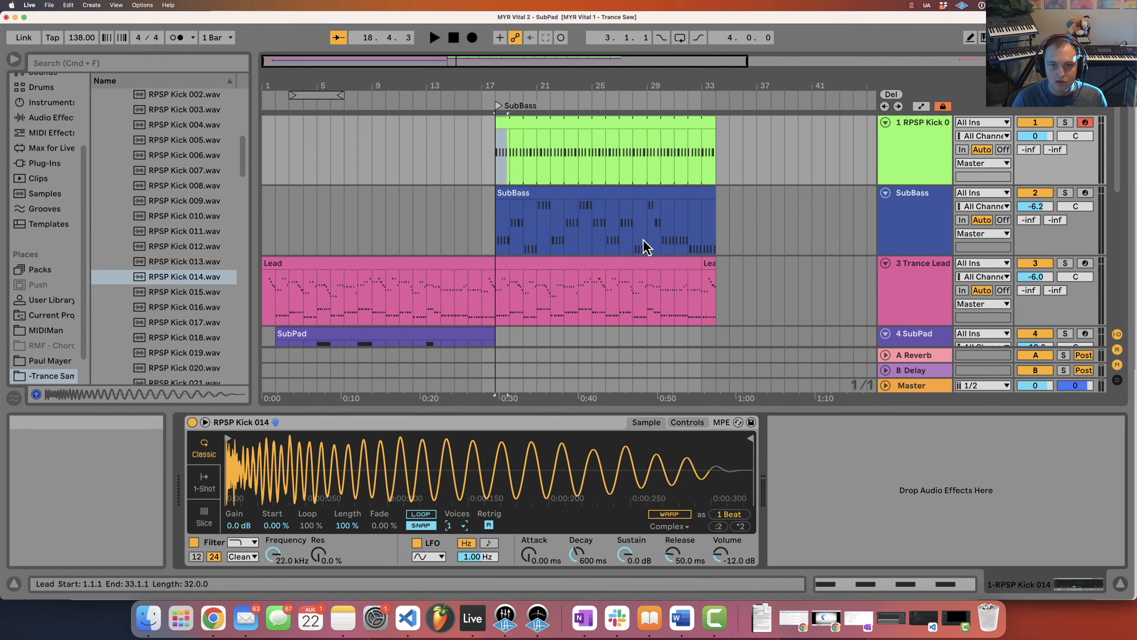
double_click(530, 129)
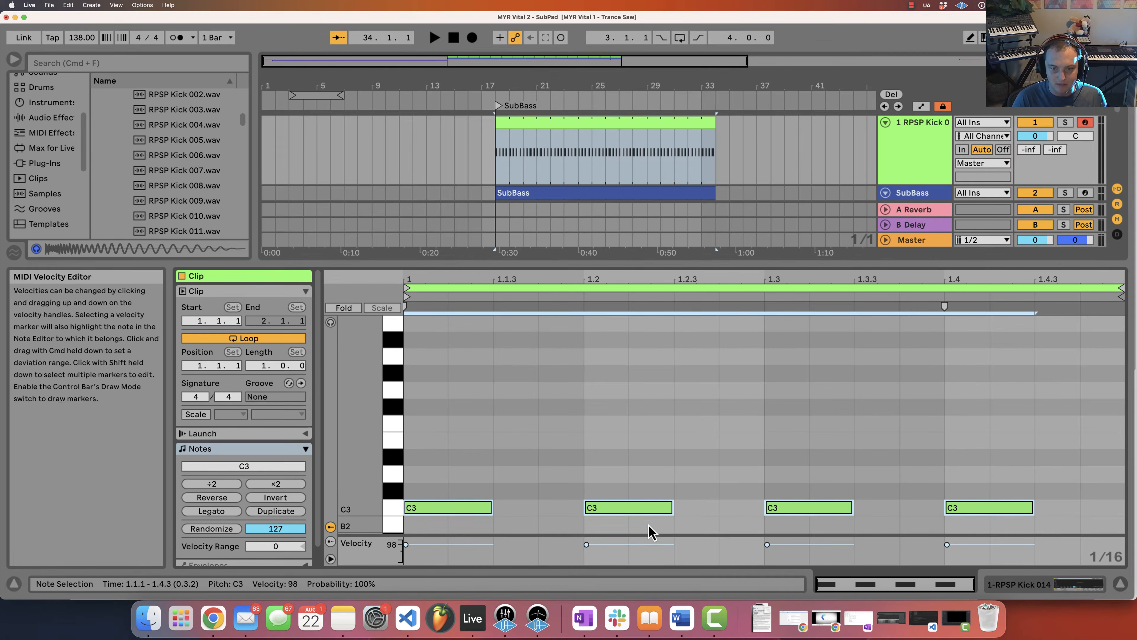
left_click(996, 584)
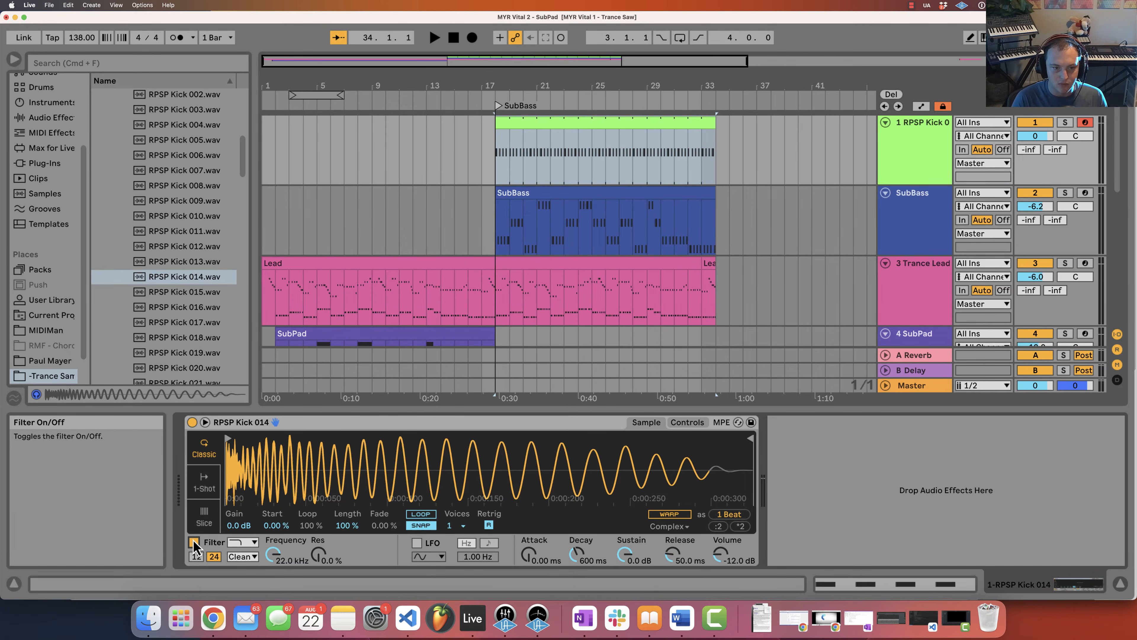
left_click(194, 542)
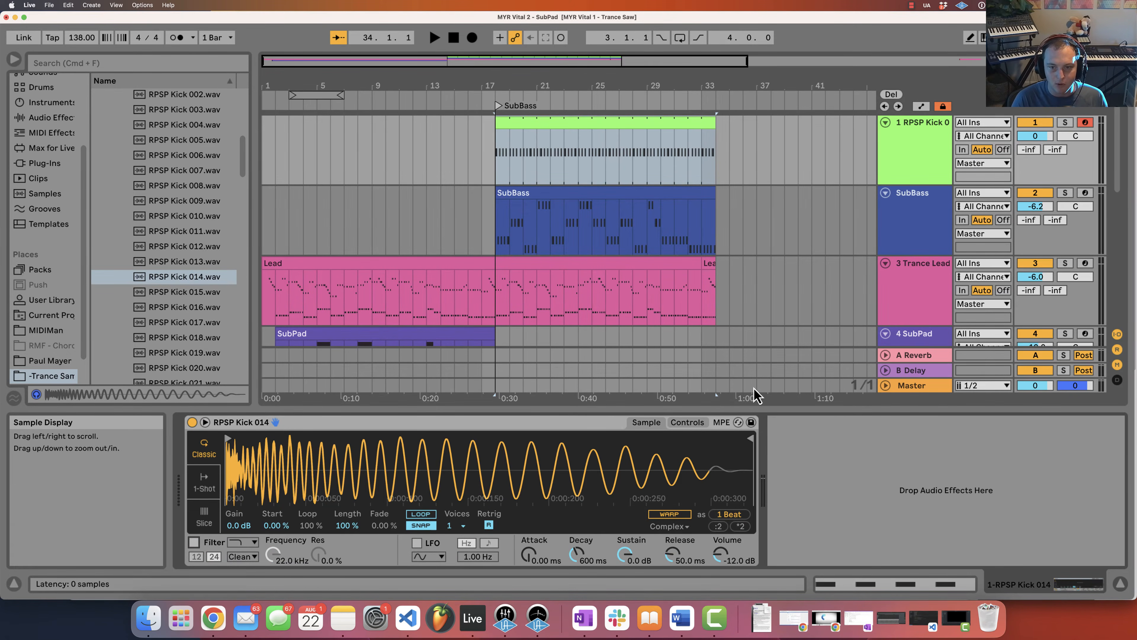
Group the RPSP Kick and SubBass tracks
left_click(909, 181)
left_click(916, 220)
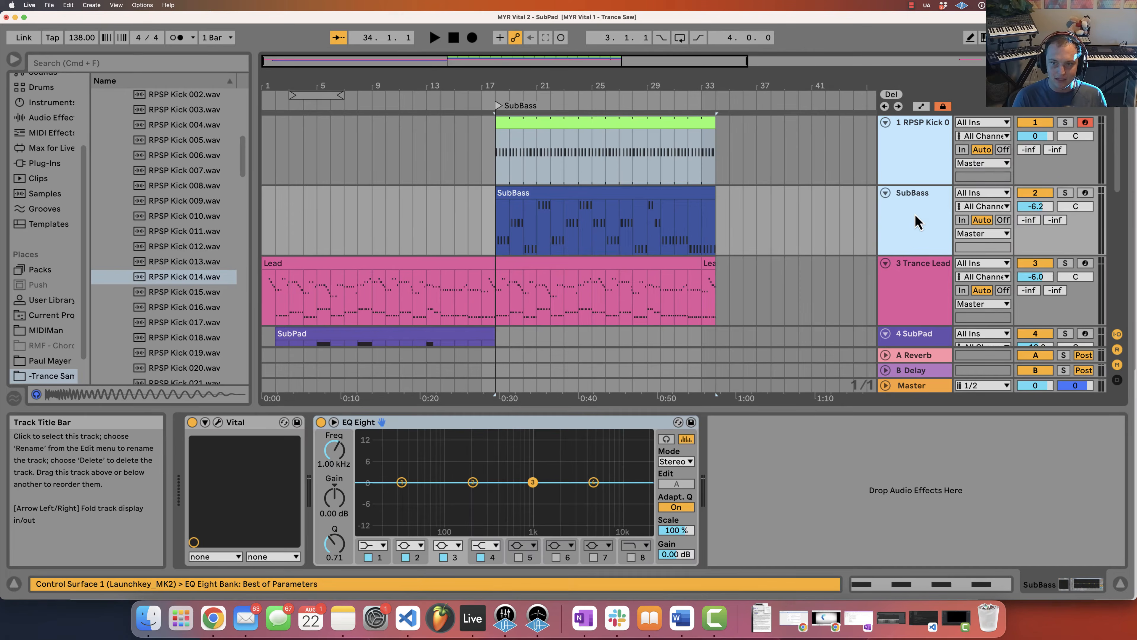
key("super+g")
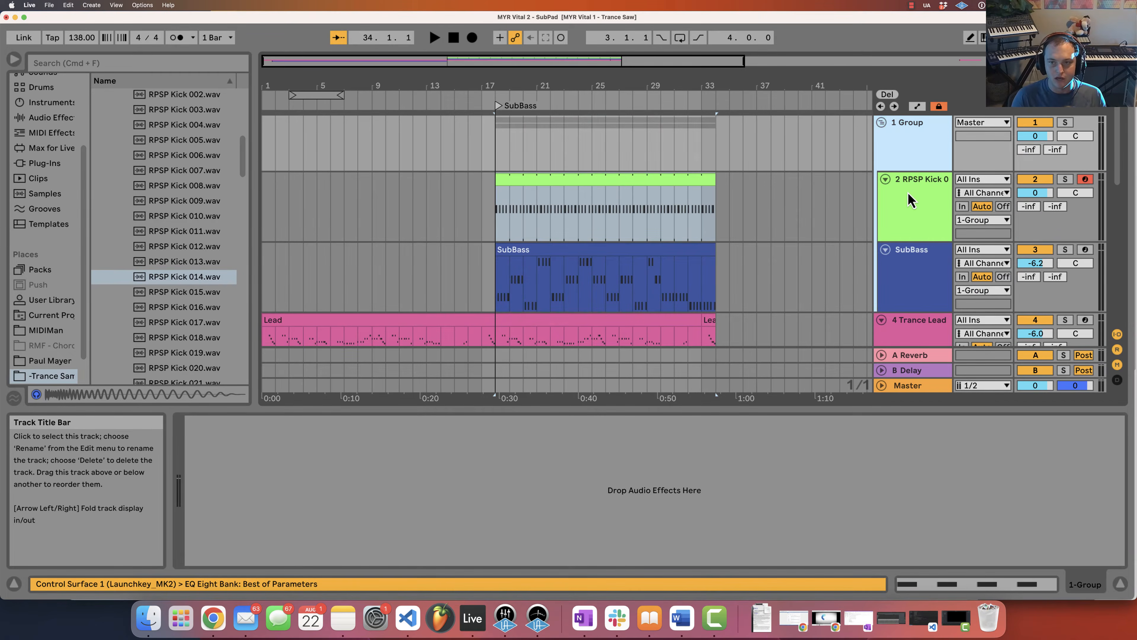
Colour the RPSP Kick track red and rename it Kick
right_click(908, 194)
left_click(920, 475)
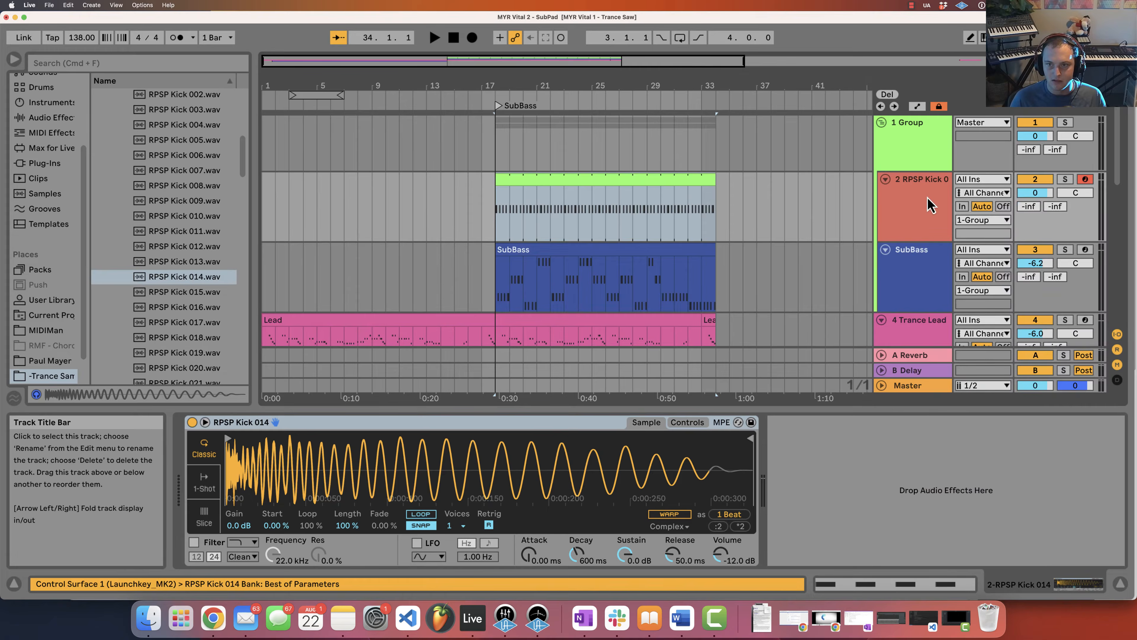
type("Kick")
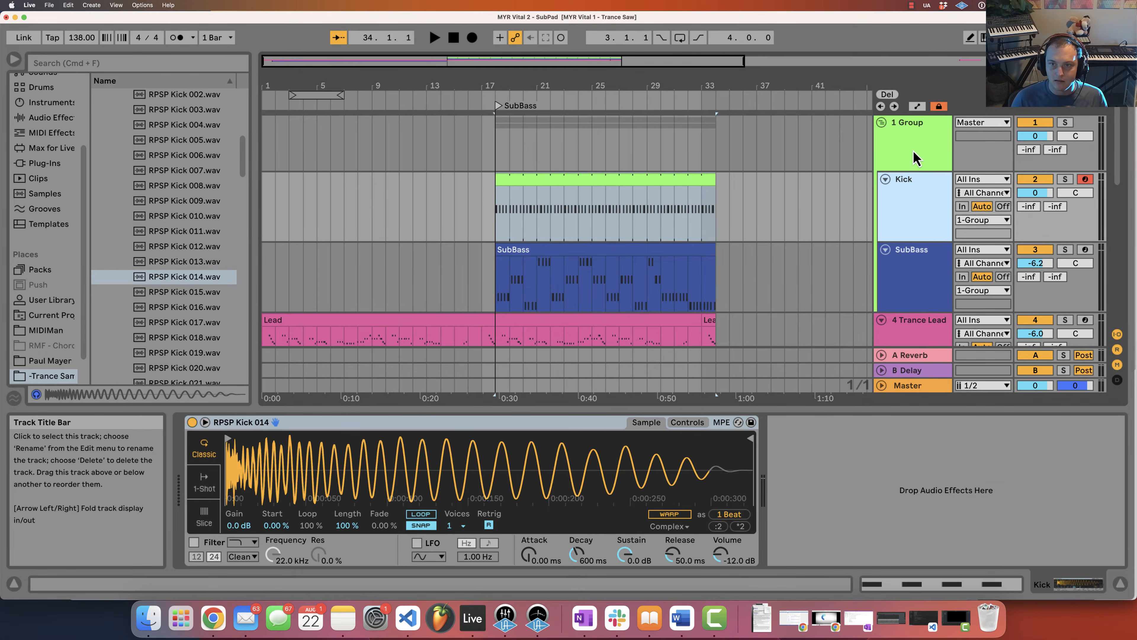
Rename the new group Kick and Bass and colour it light grey
right_click(914, 157)
left_click(947, 215)
type("Kick and Bass")
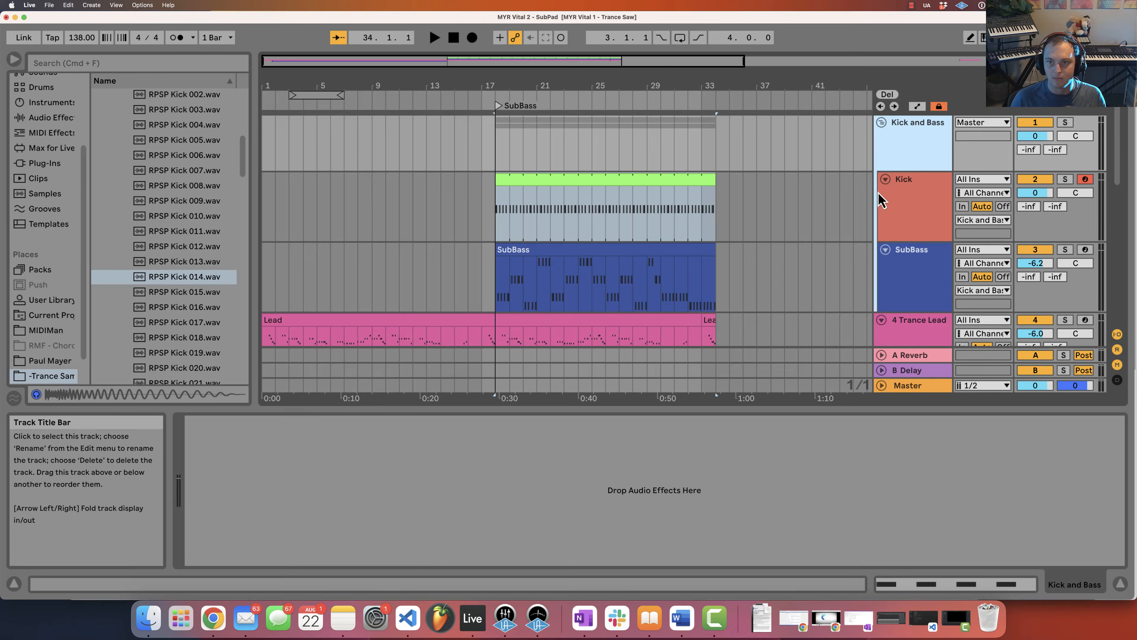
right_click(922, 152)
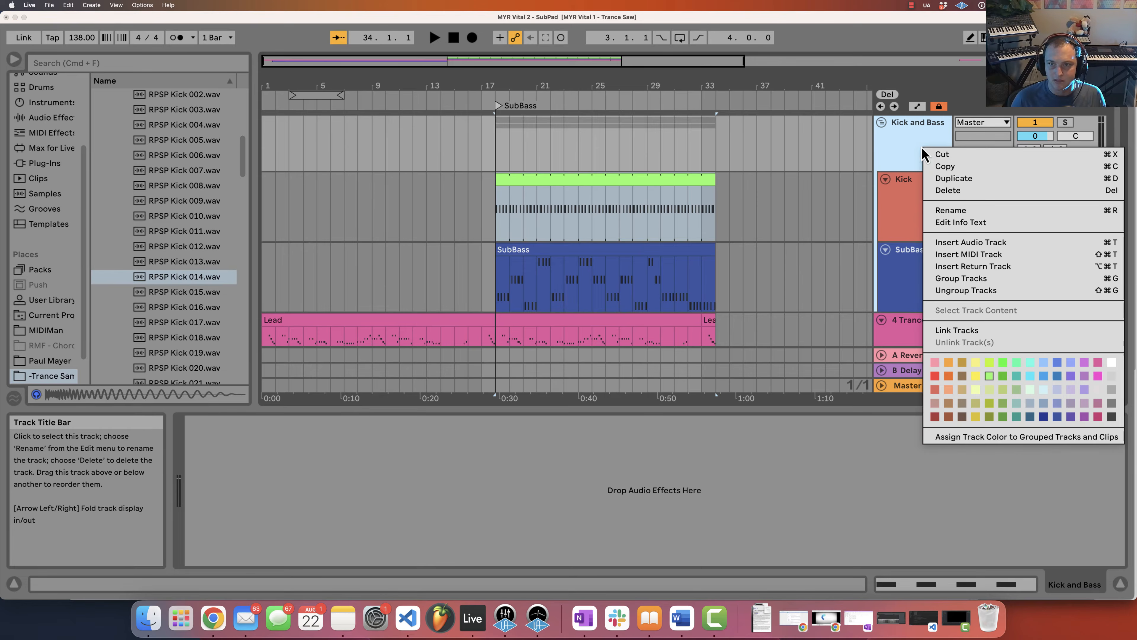
left_click(921, 178)
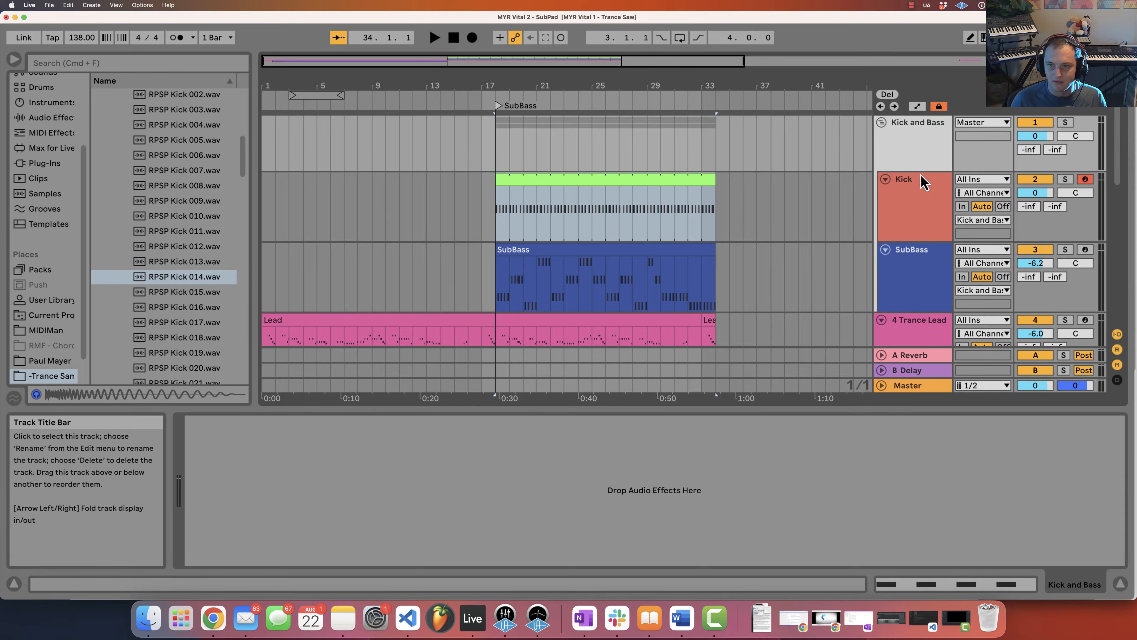
Apply the Kick track's colour to its clip and rename the clip Kick
right_click(934, 203)
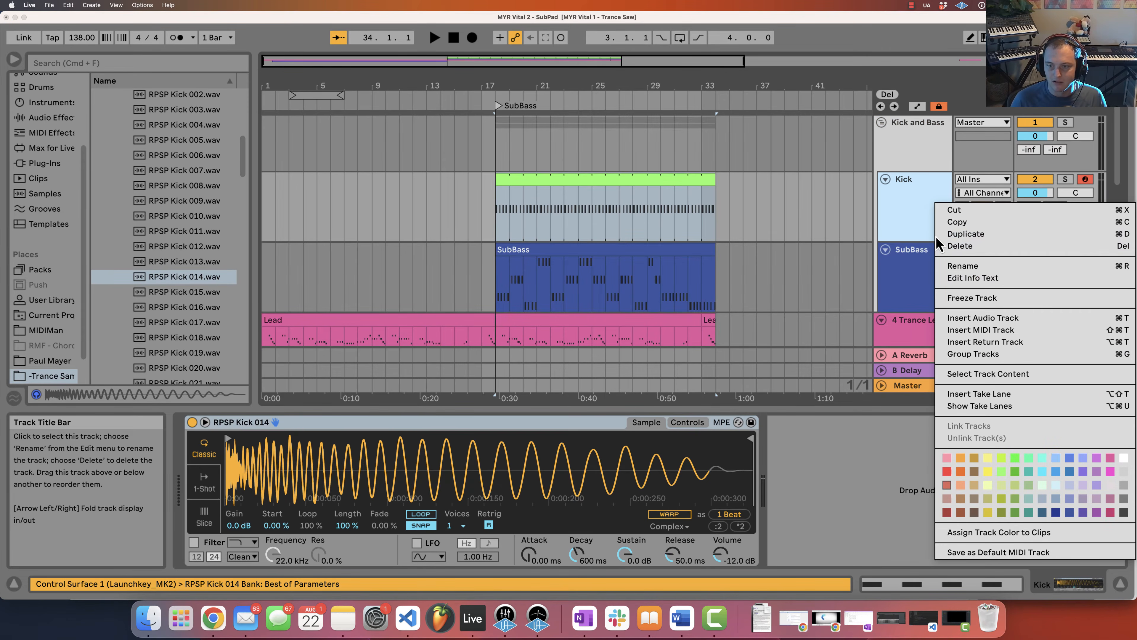
left_click(980, 532)
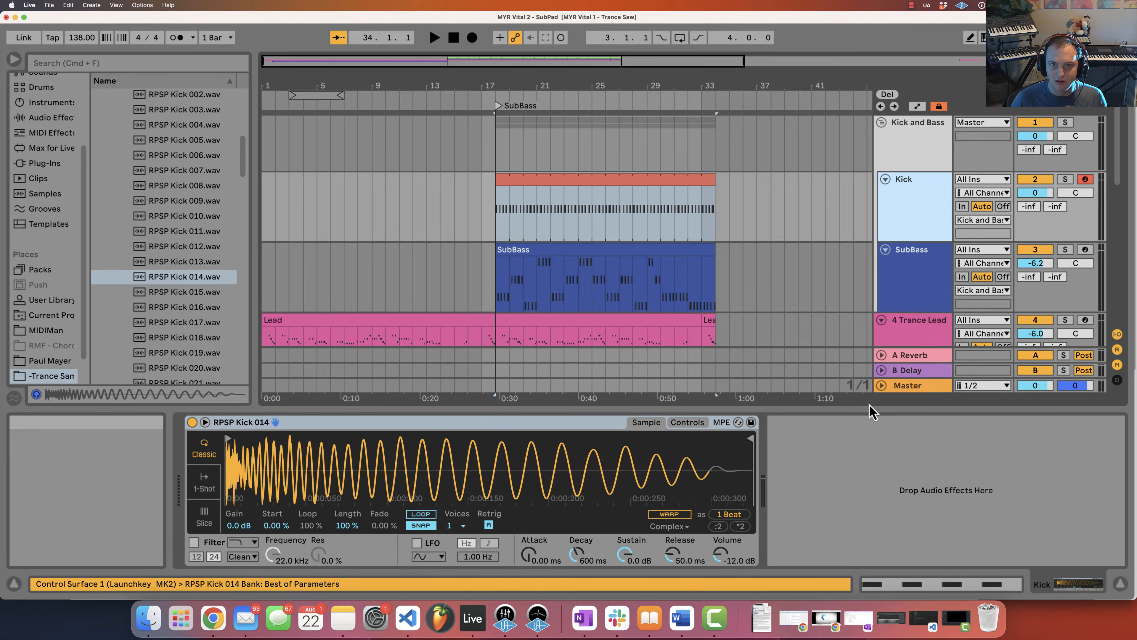
left_click(619, 189)
type("Kick")
key("Return")
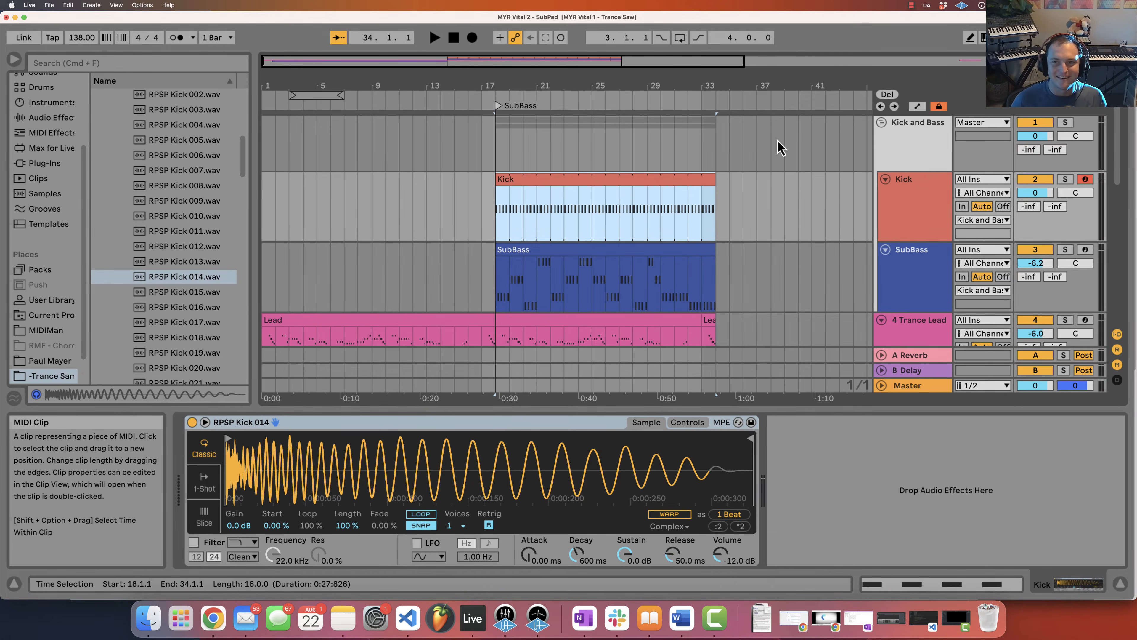
Search the browser for LFO and load the local VST plug-in LFOTool onto the Kick and Bass group
left_click(949, 139)
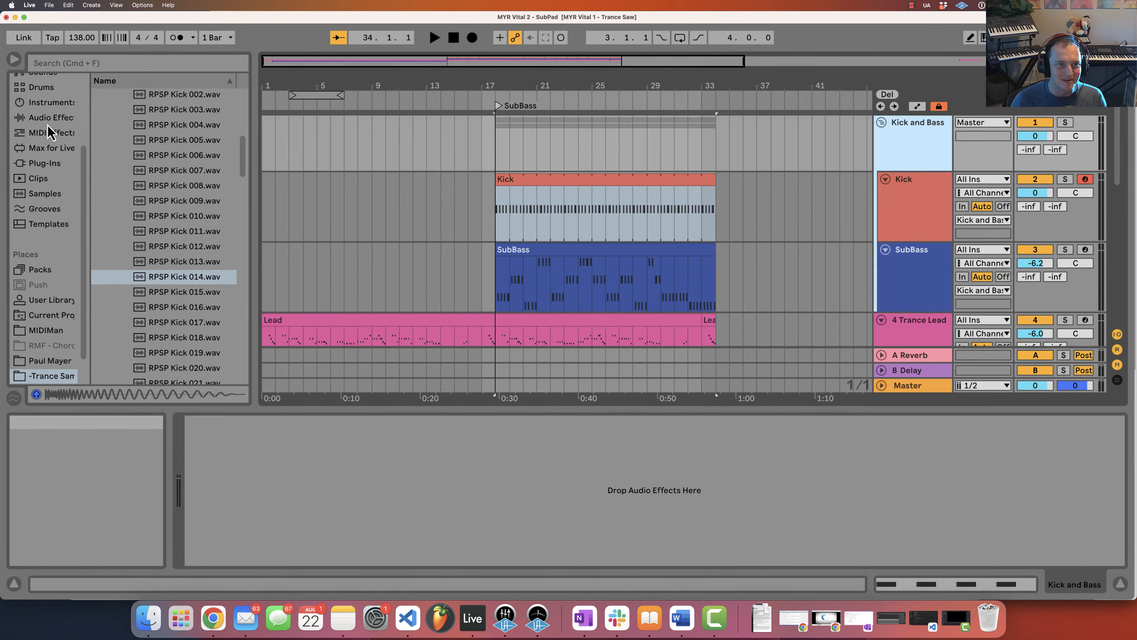
left_click(92, 68)
type("L")
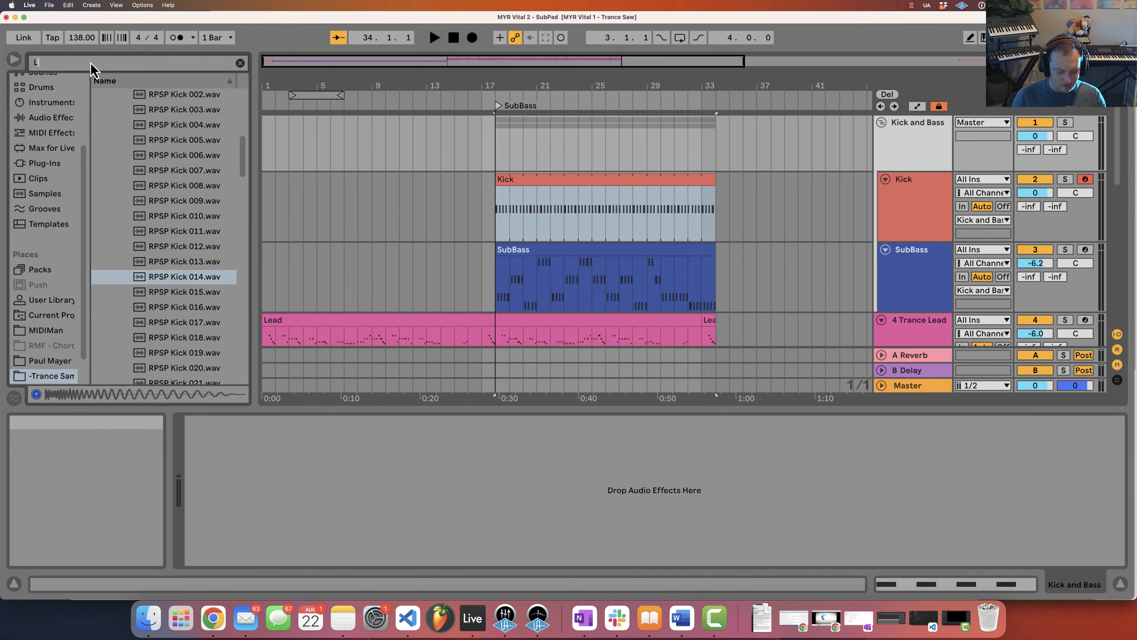
type("FO")
left_click(48, 133)
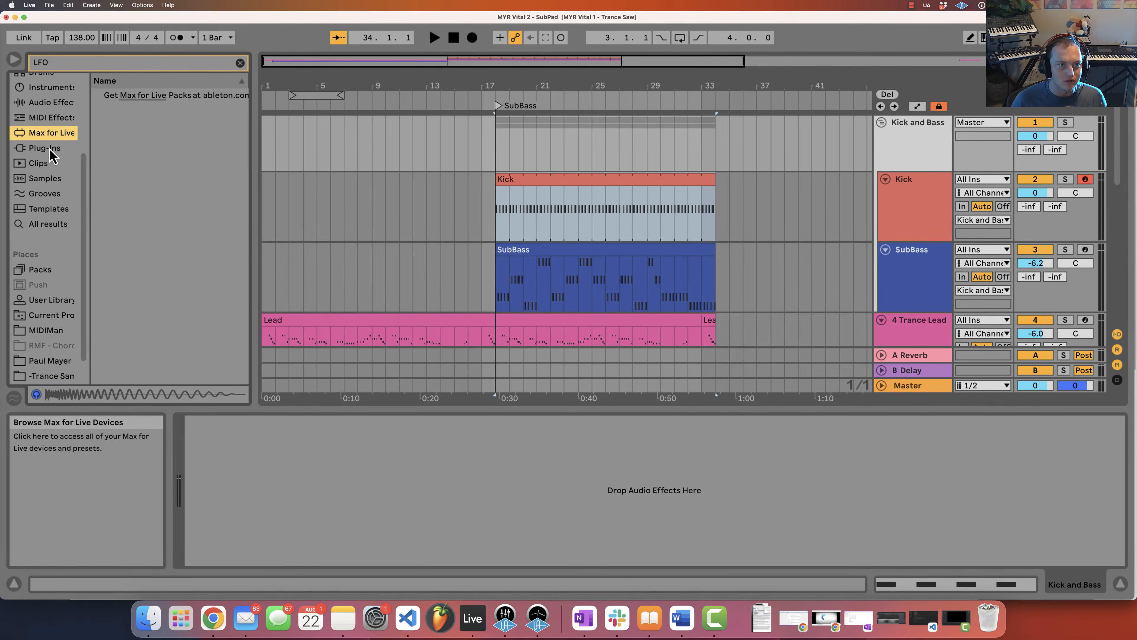
left_click(53, 152)
left_click(98, 110)
left_click(107, 141)
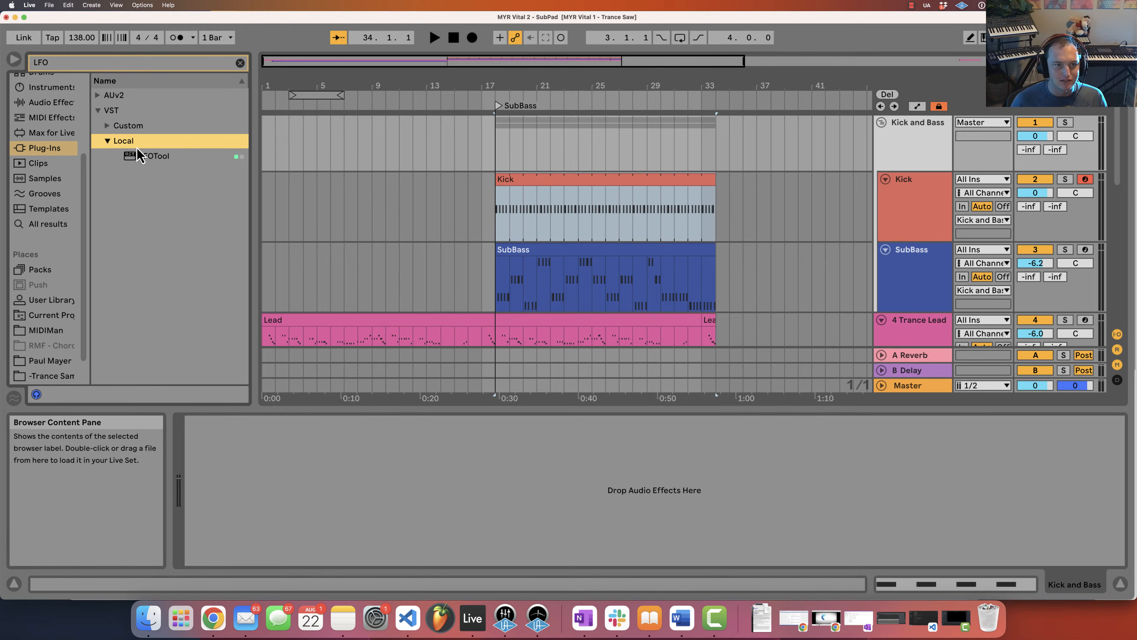
left_click(141, 156)
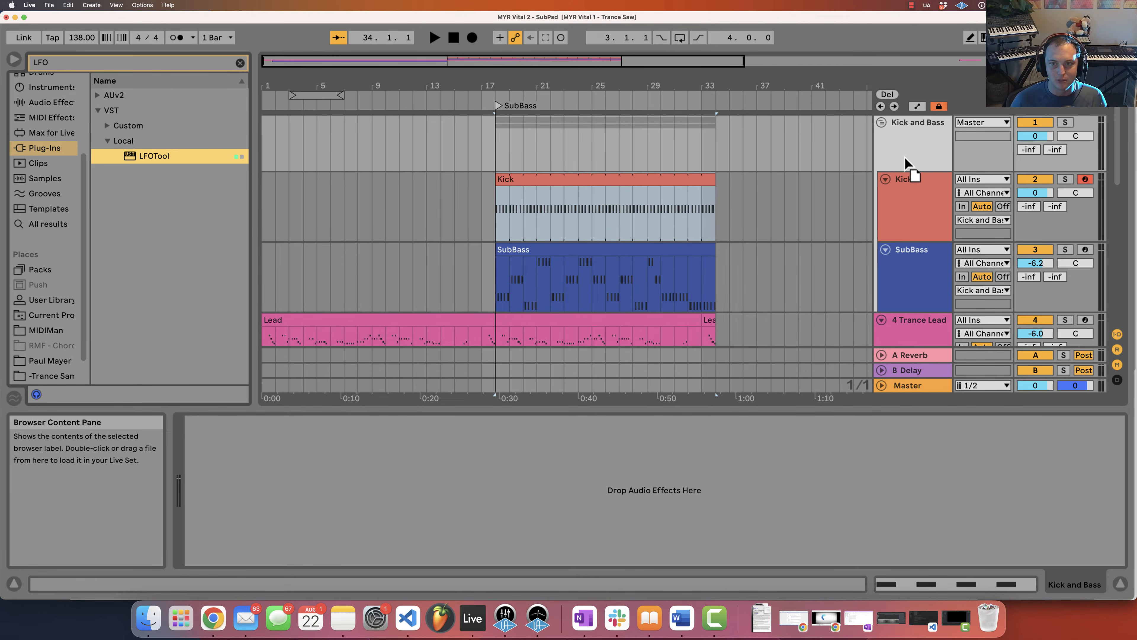
left_click_drag(906, 159, 905, 161)
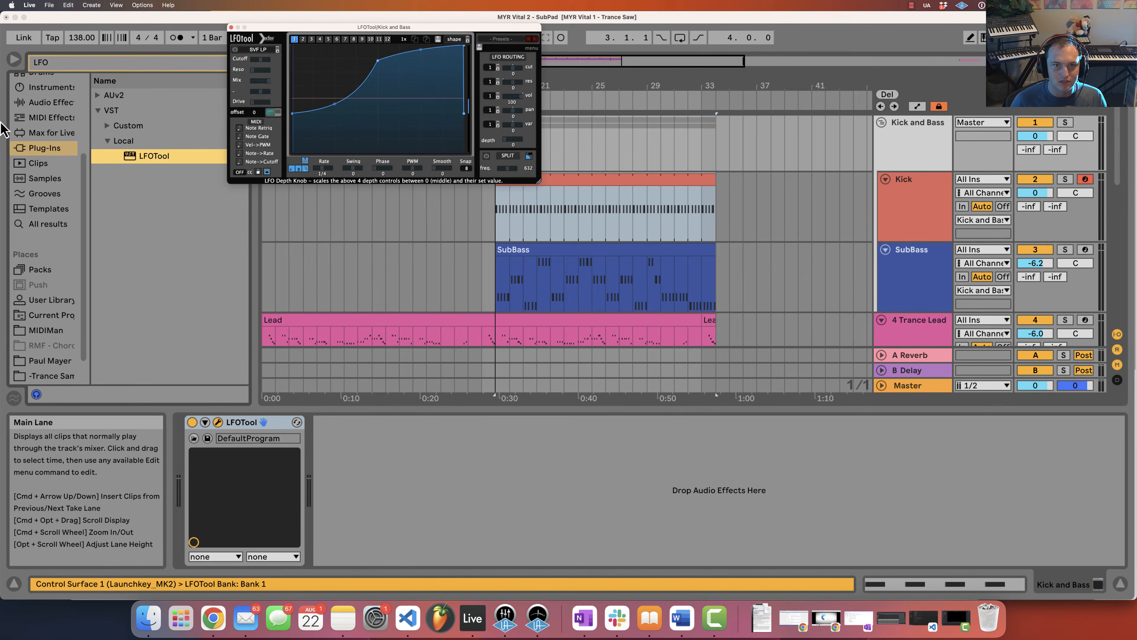
Flatten LFOTool's whole LFO curve to the bottom of its graph and move the plug-in window off the clips
left_click_drag(290, 142, 291, 151)
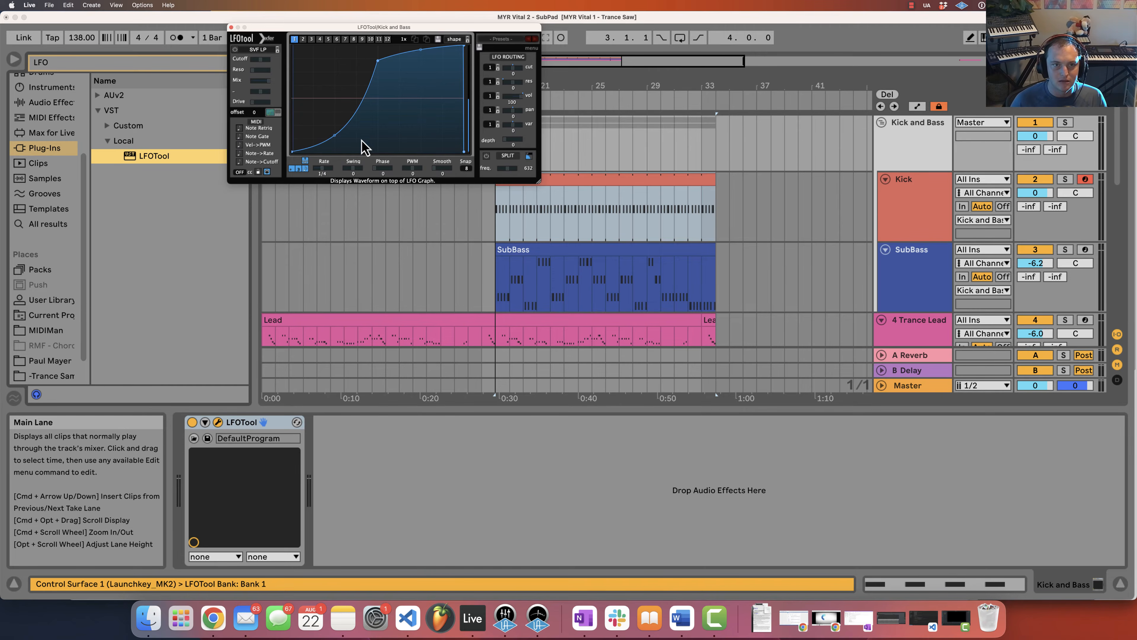
left_click_drag(386, 66, 388, 133)
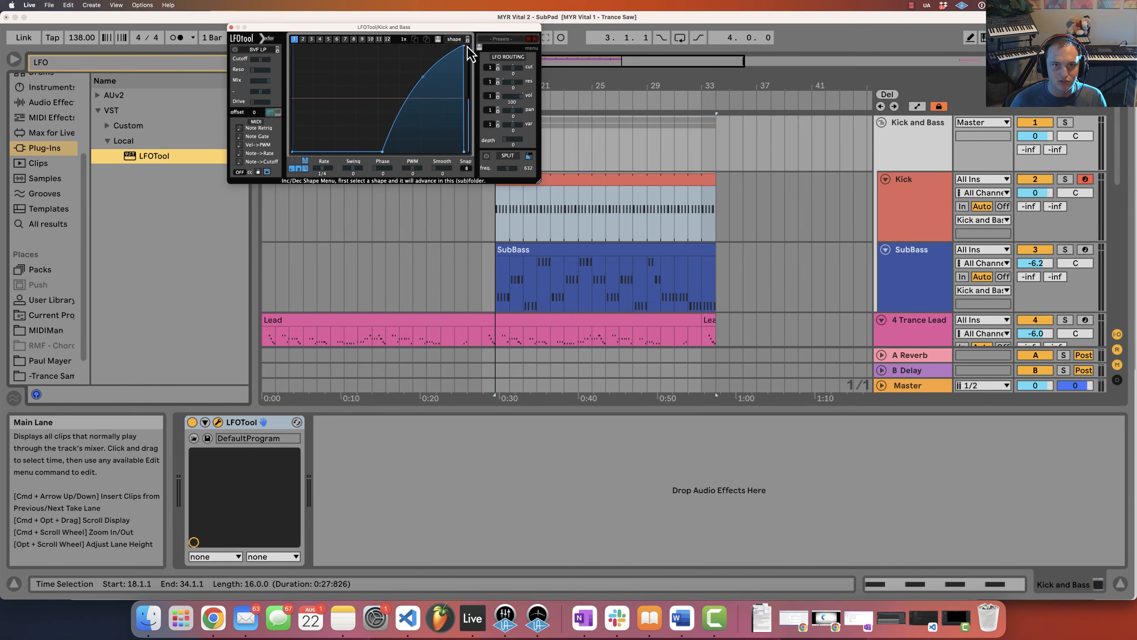
left_click_drag(467, 47, 456, 138)
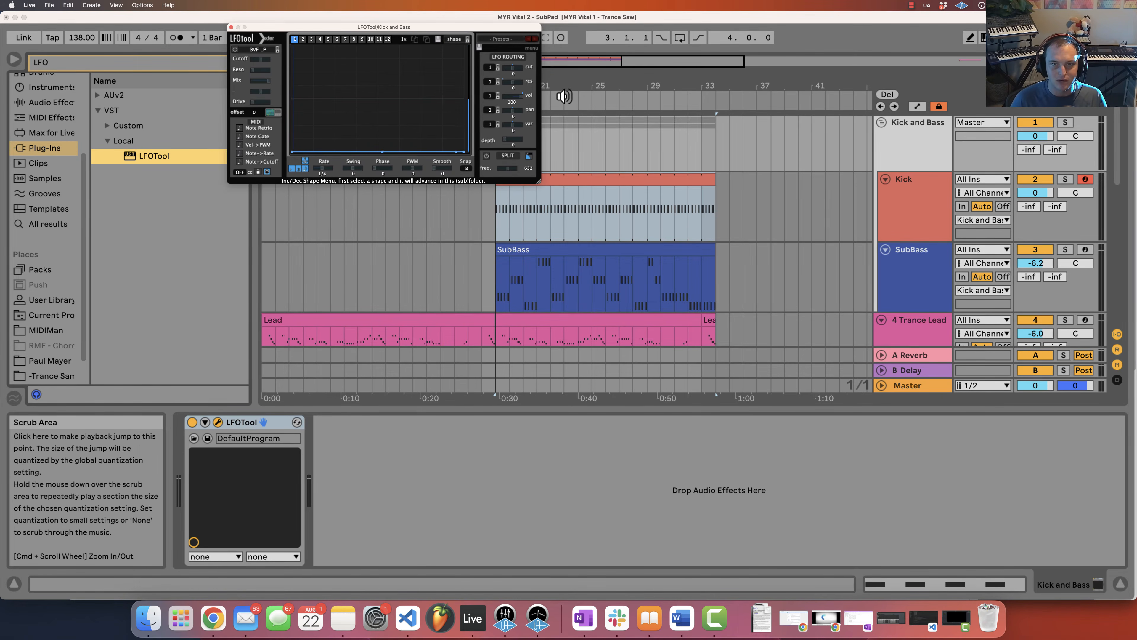
left_click_drag(430, 27, 270, 70)
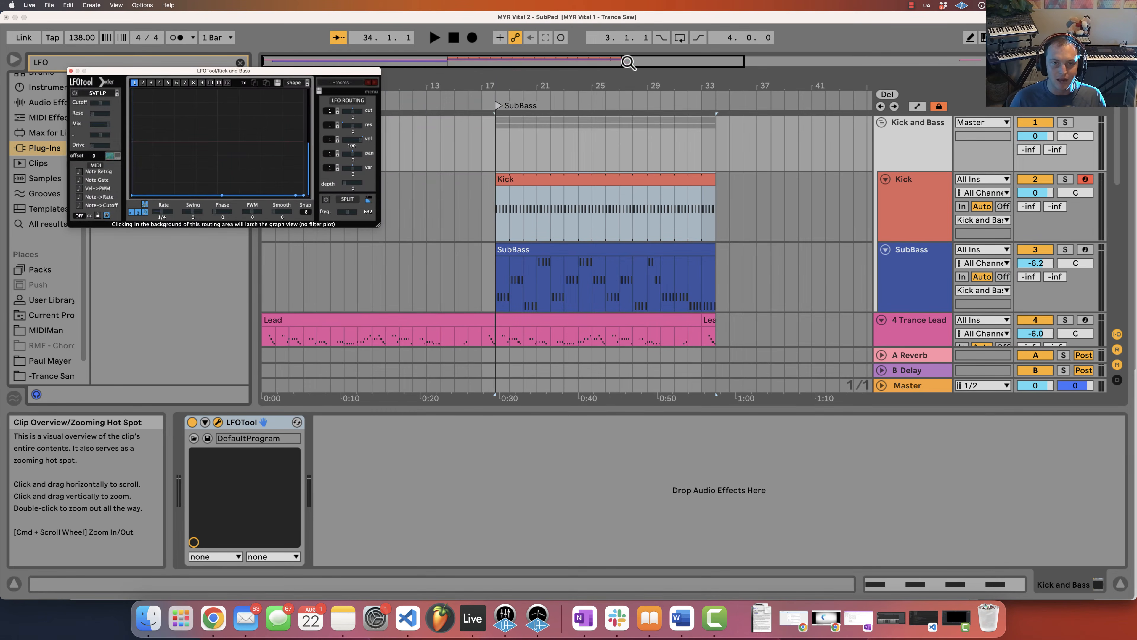
Play from bar 18 while setting the Kick track's volume to -4.0 dB and the SubBass track's to -3.4 dB
left_click_drag(574, 83, 501, 148)
left_click(497, 161)
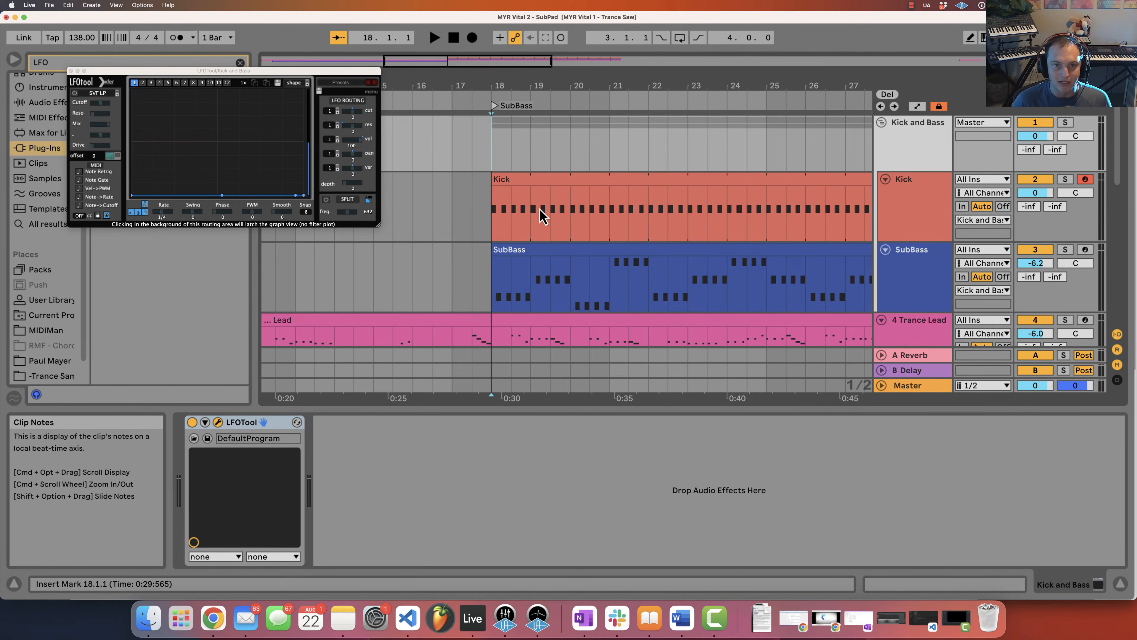
key("space")
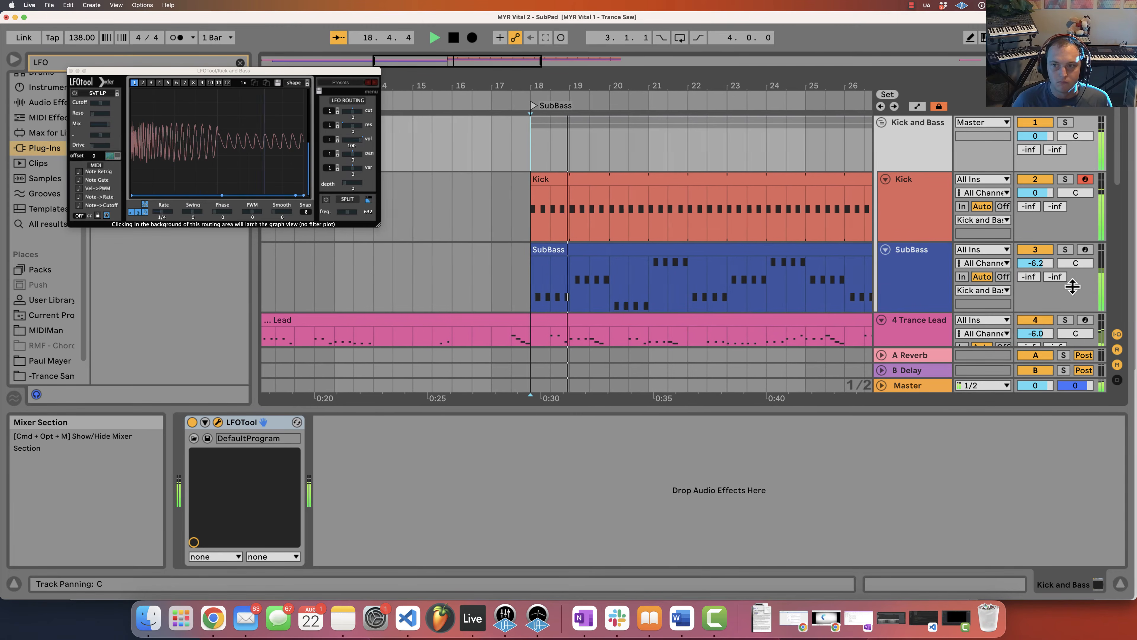
key("space")
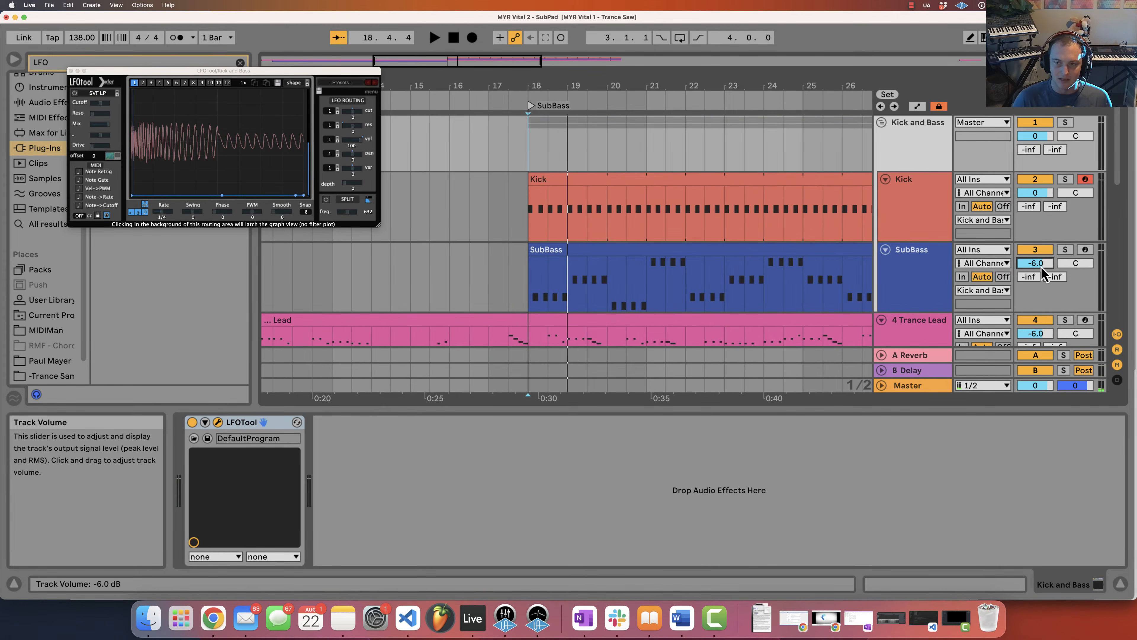
key("space")
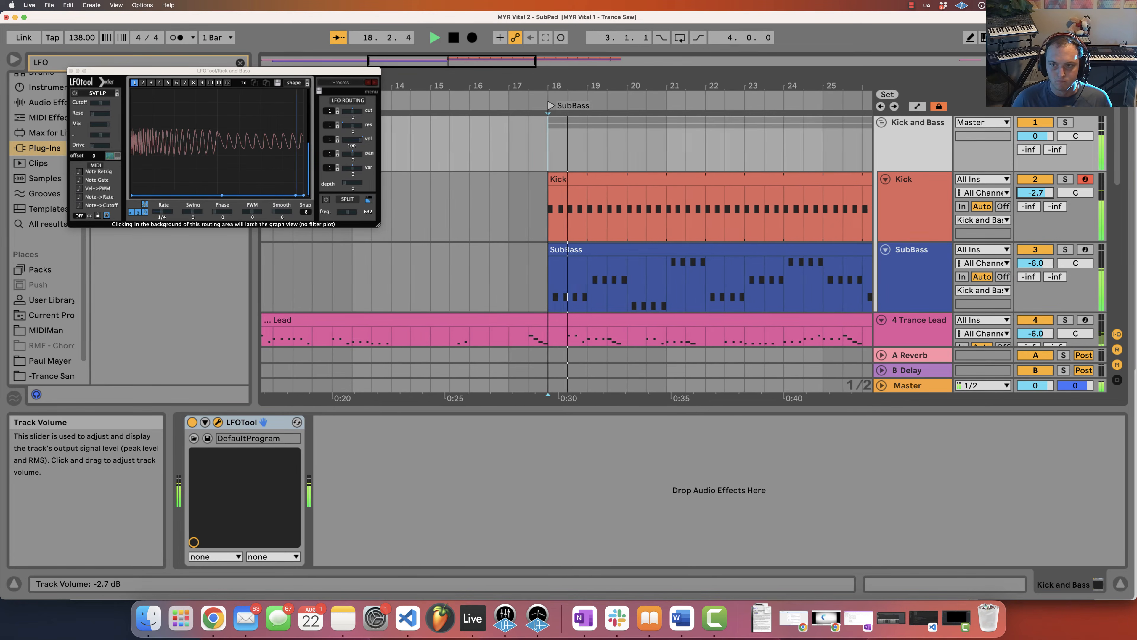
left_click_drag(1035, 193, 1034, 196)
mouse_move(1034, 263)
left_mouse_down()
mouse_move(1034, 253)
mouse_move(1038, 264)
left_mouse_up()
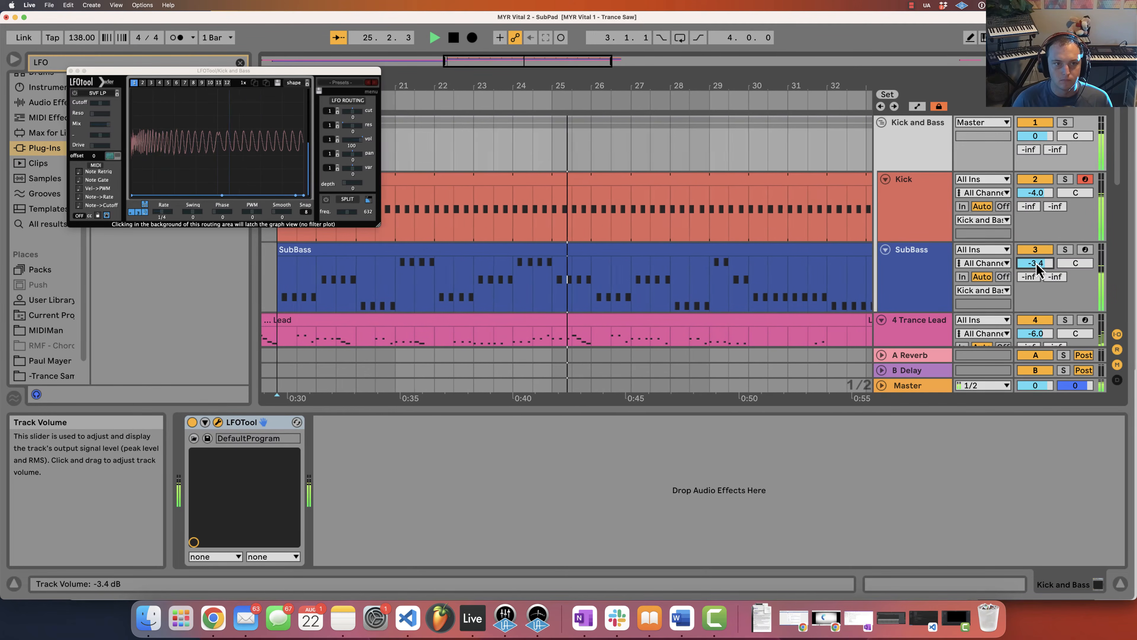
key("space")
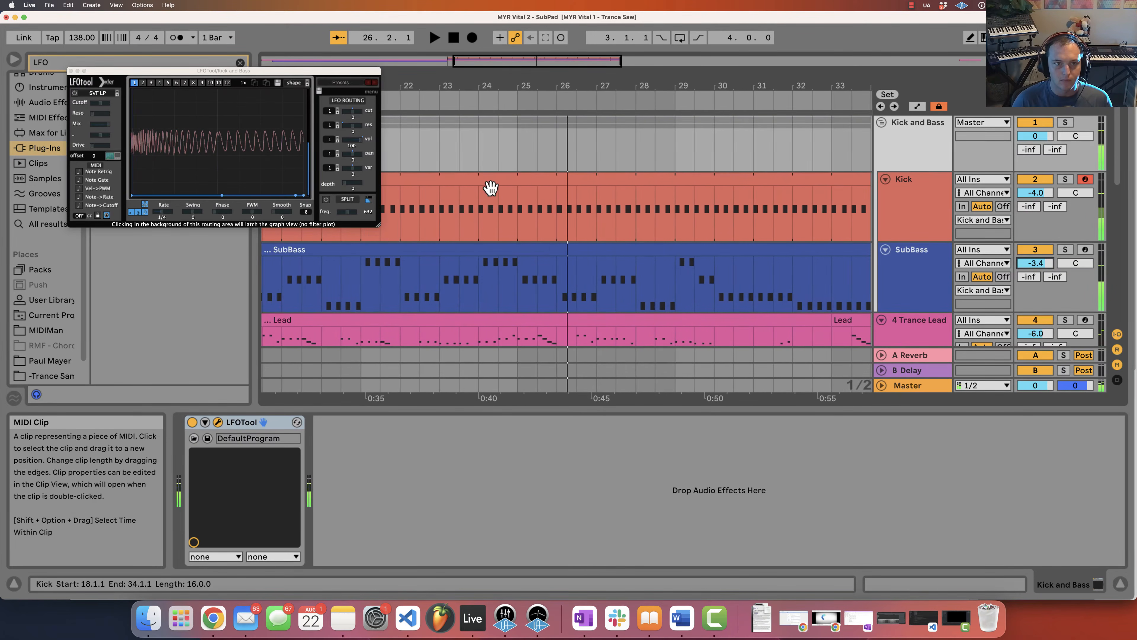
Set the amp envelope decay to 60.0 s and the release to 60.6 ms in the Kick's Simpler
left_click(489, 188)
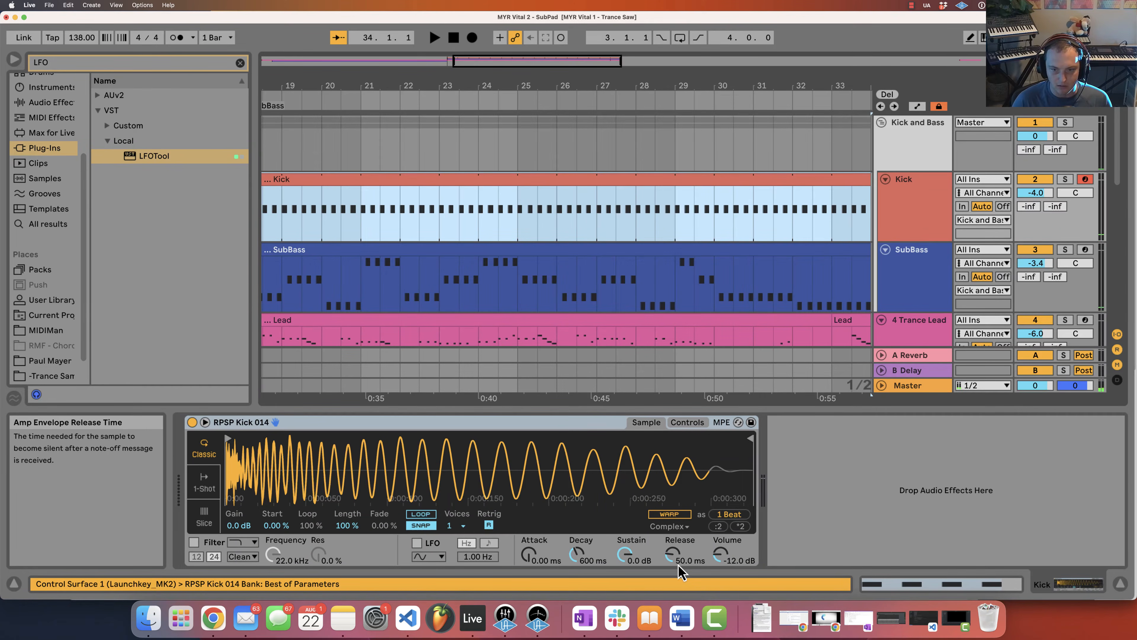
left_click(672, 557)
left_click_drag(672, 555, 673, 559)
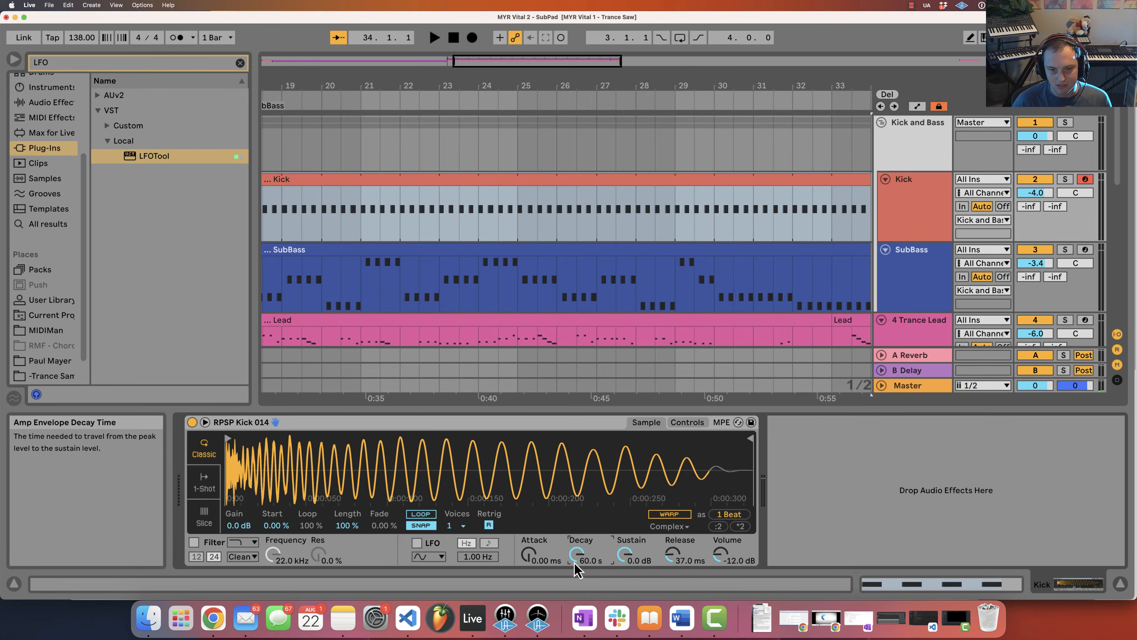
left_click(645, 565)
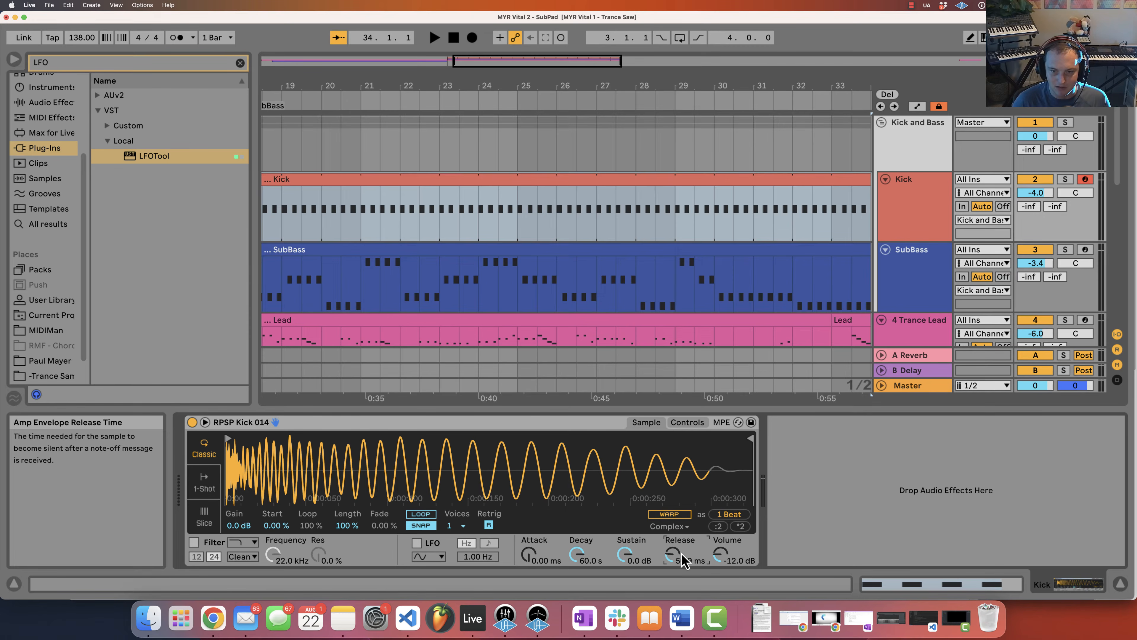
Play from bar 18 and check the group's waveform in LFOTool against the Kick's Simpler envelope
left_click(922, 135)
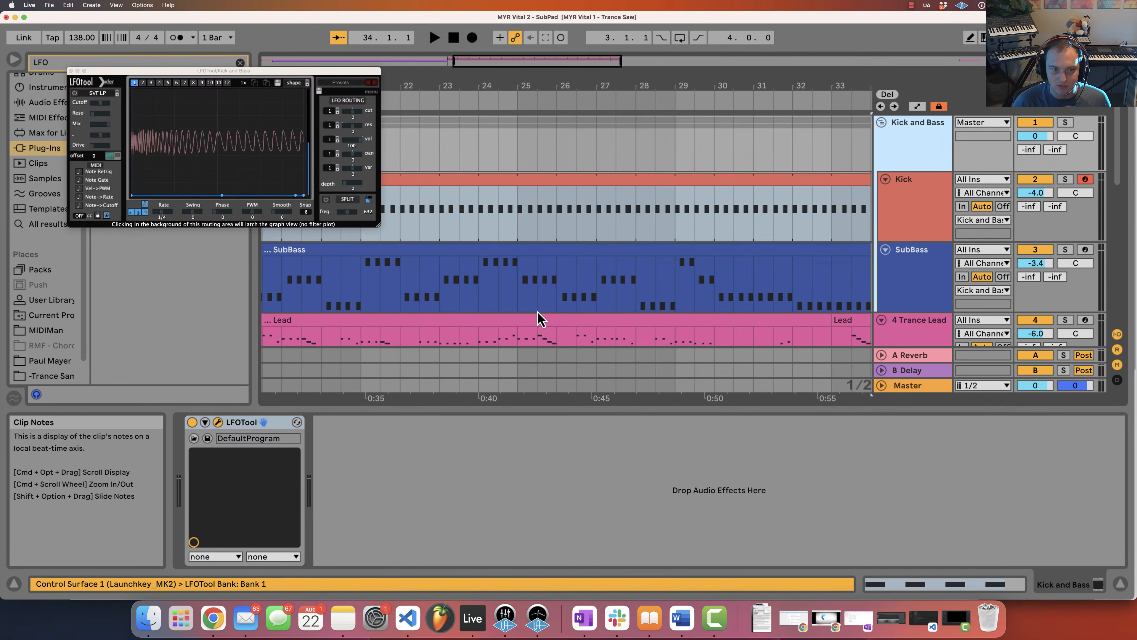
key("space")
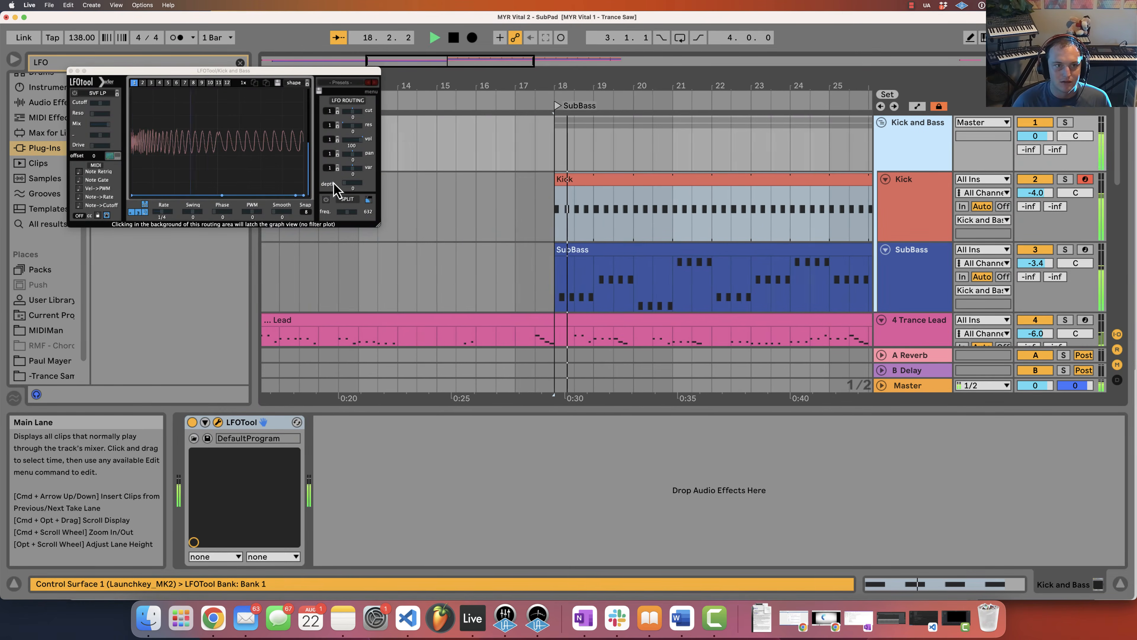
left_click(906, 196)
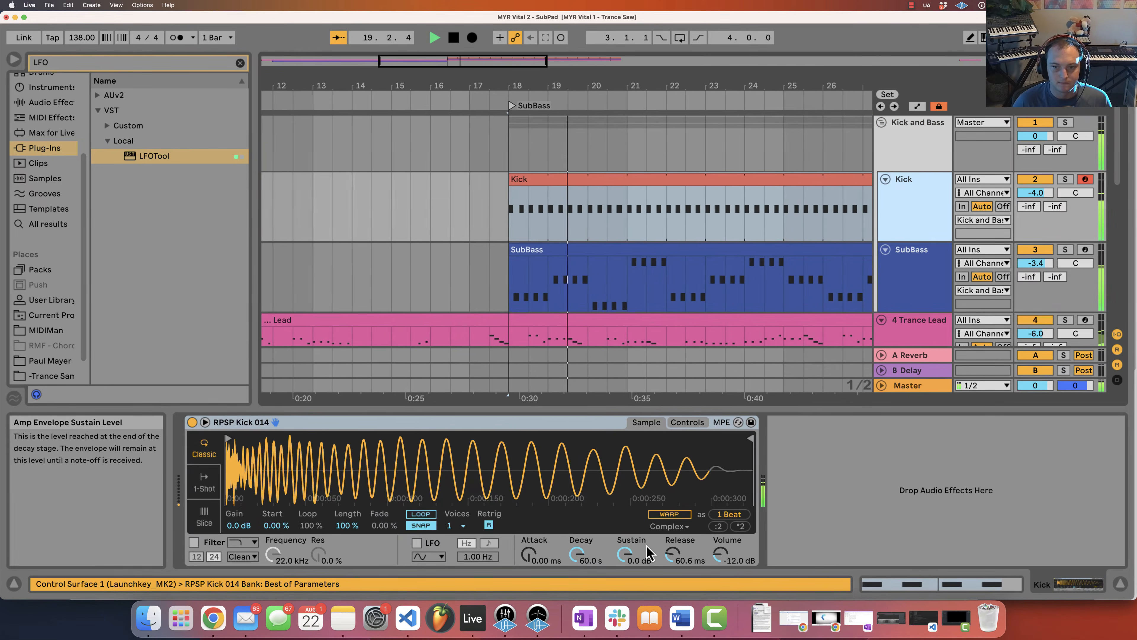
left_click(895, 146)
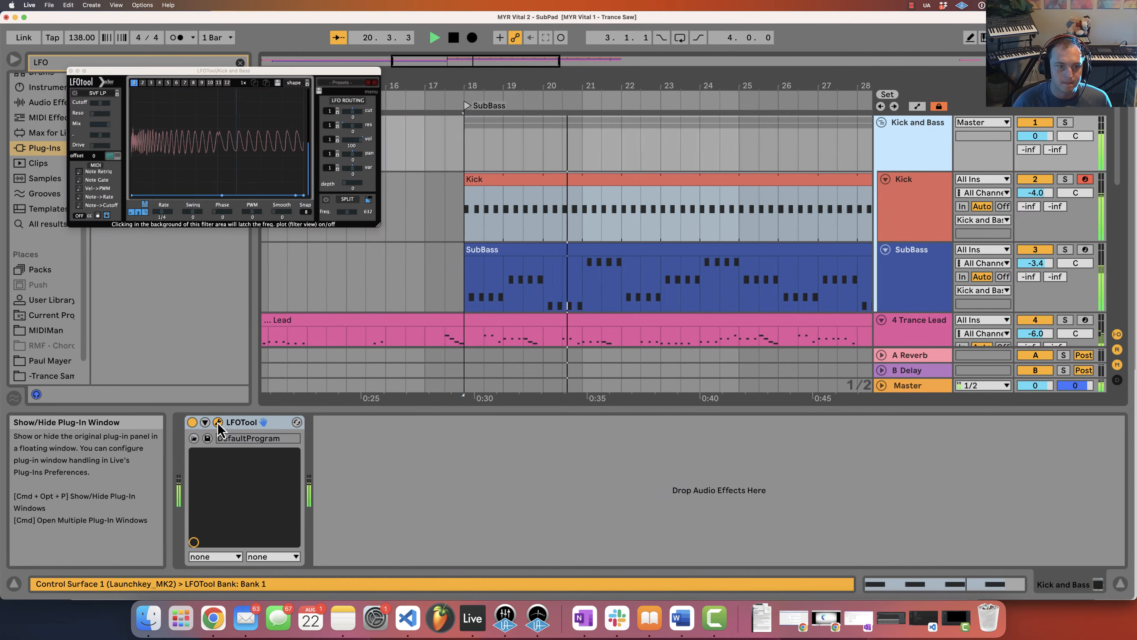
Reposition the LFOTool window and enlarge it slightly to see the group's waveform better
left_click(241, 428)
right_click(240, 436)
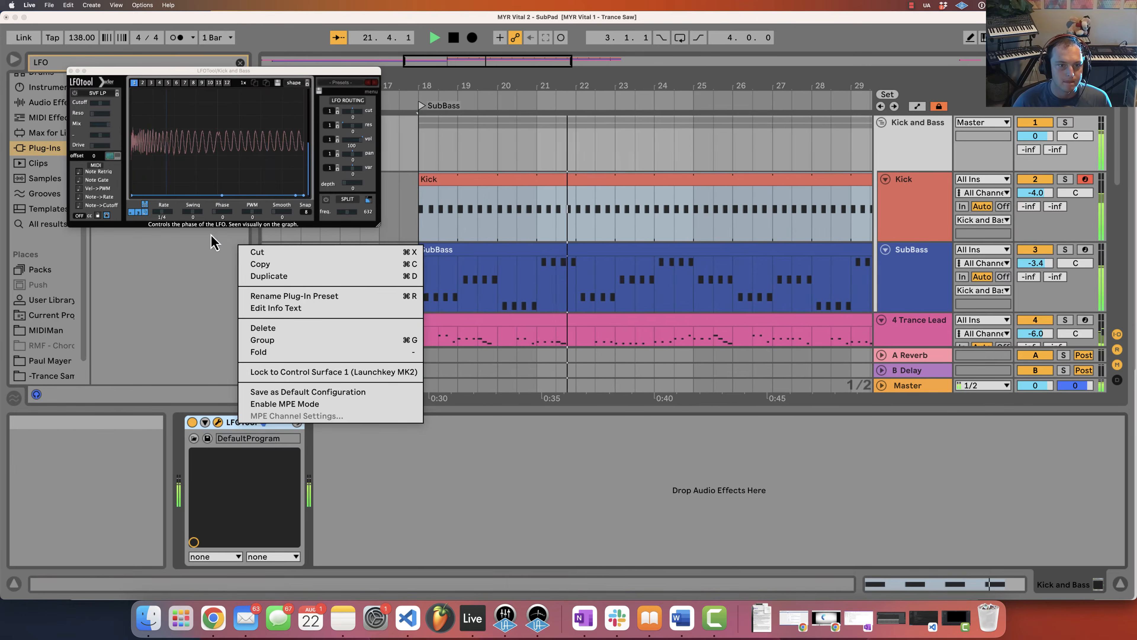
left_click(139, 83)
left_click_drag(139, 70, 220, 56)
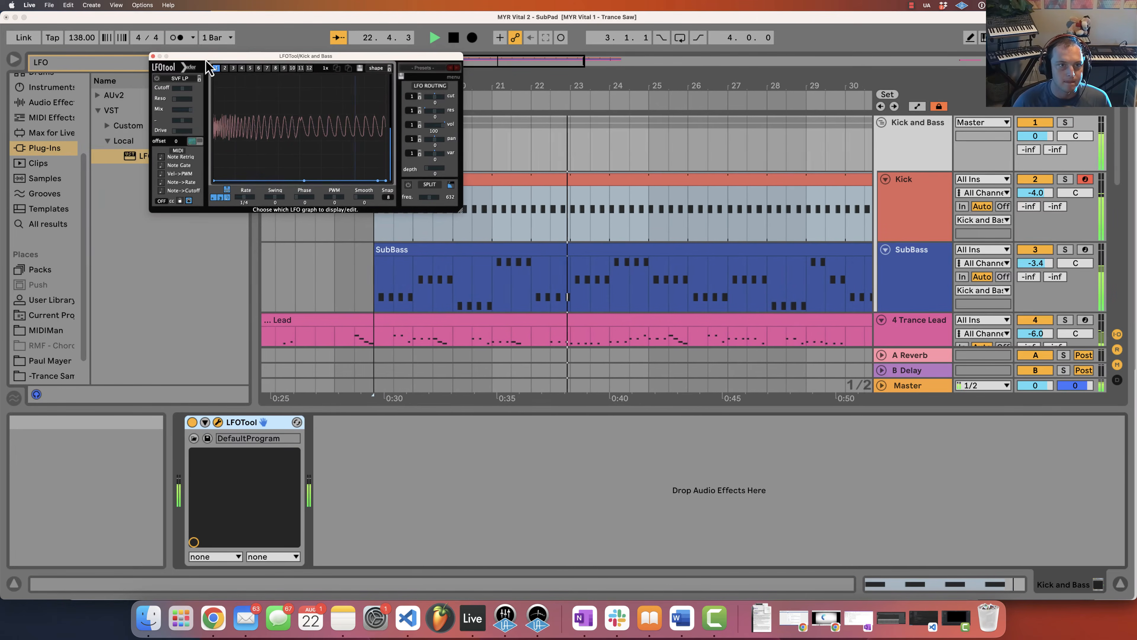
left_click_drag(460, 217, 492, 231)
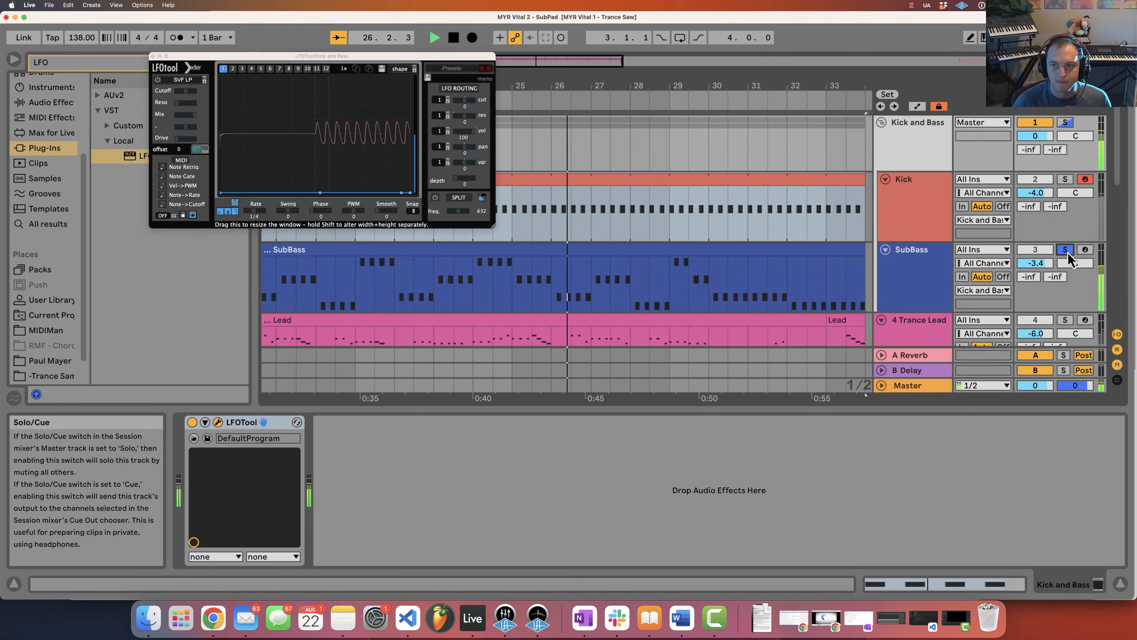
Rebalance the Kick and SubBass tracks during playback, setting both volumes to -3.3 dB
scroll(1049, 199, "down", 1)
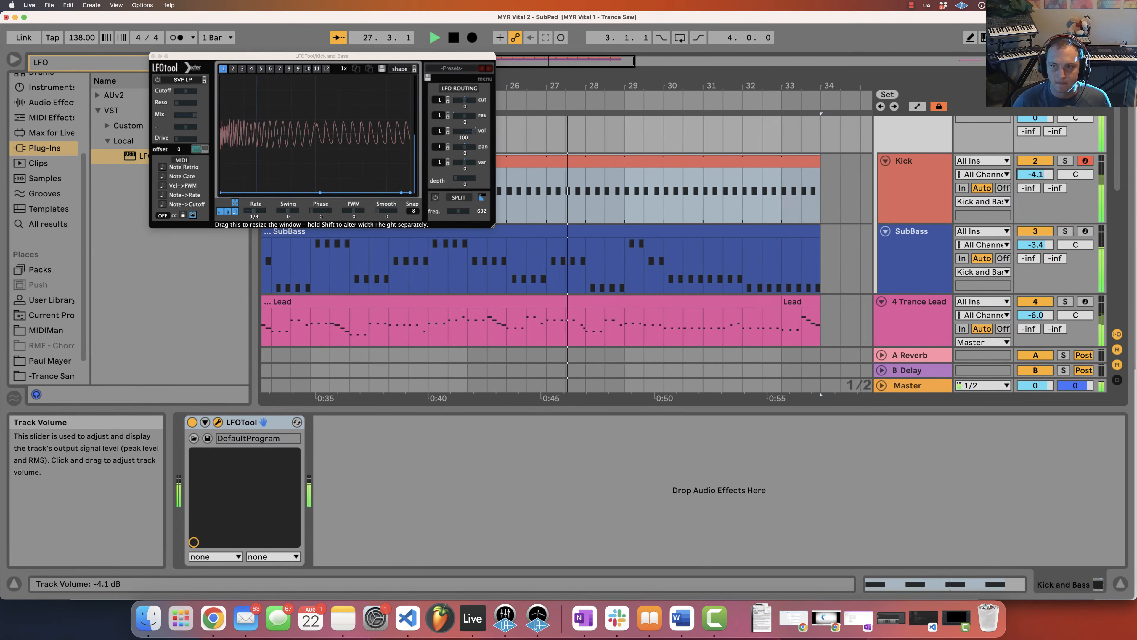
left_click_drag(1035, 245, 1035, 242)
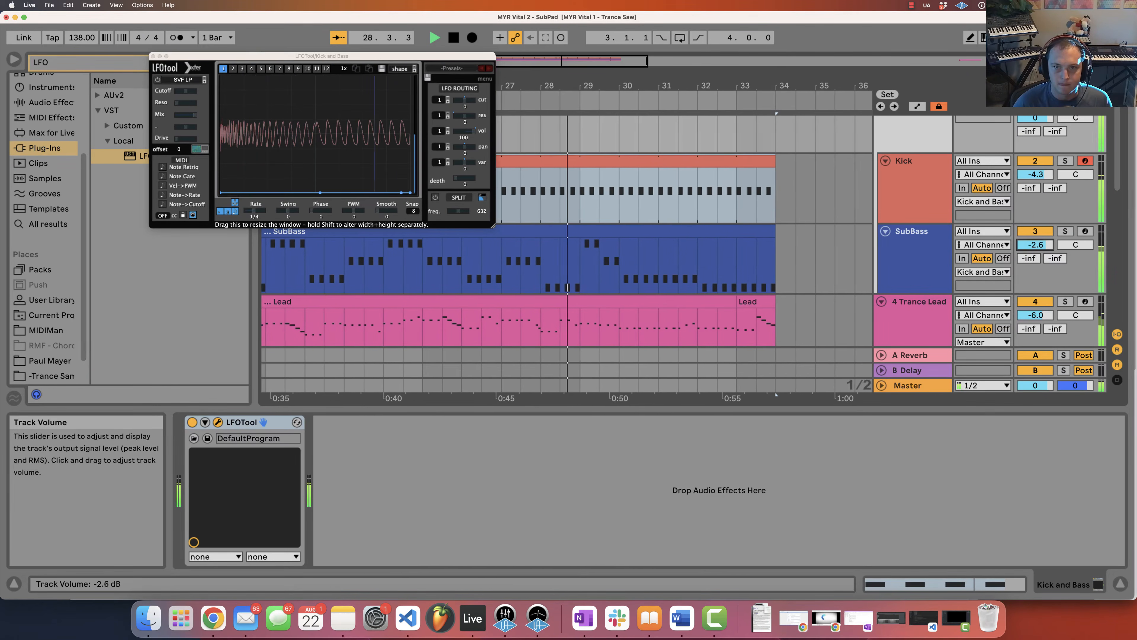
left_click_drag(1038, 175, 1038, 170)
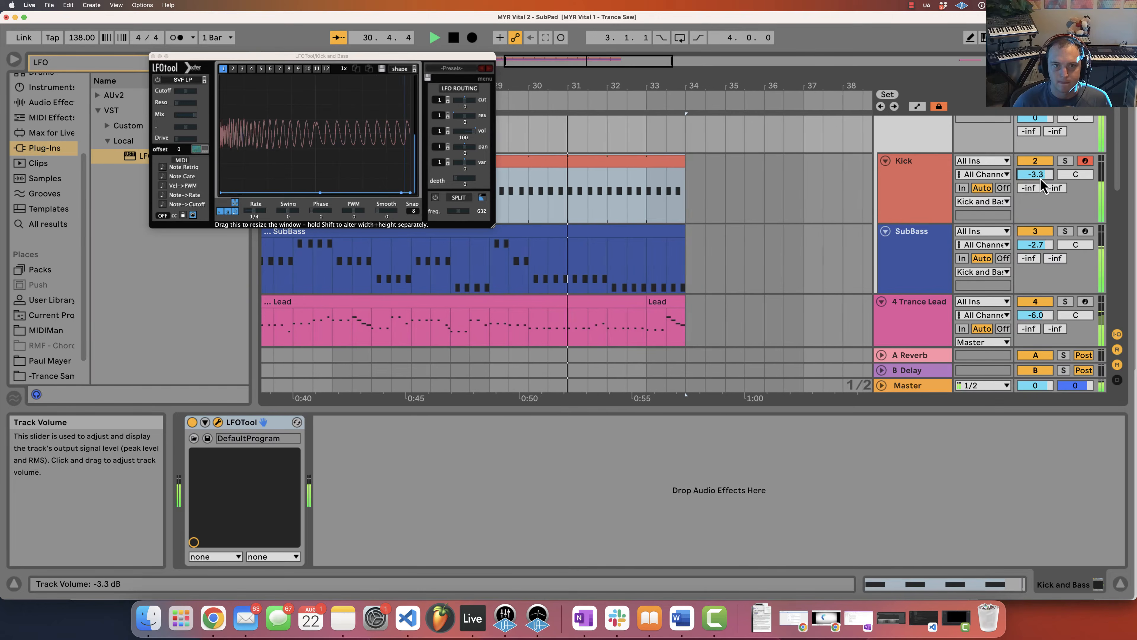
left_click_drag(1044, 250, 1044, 252)
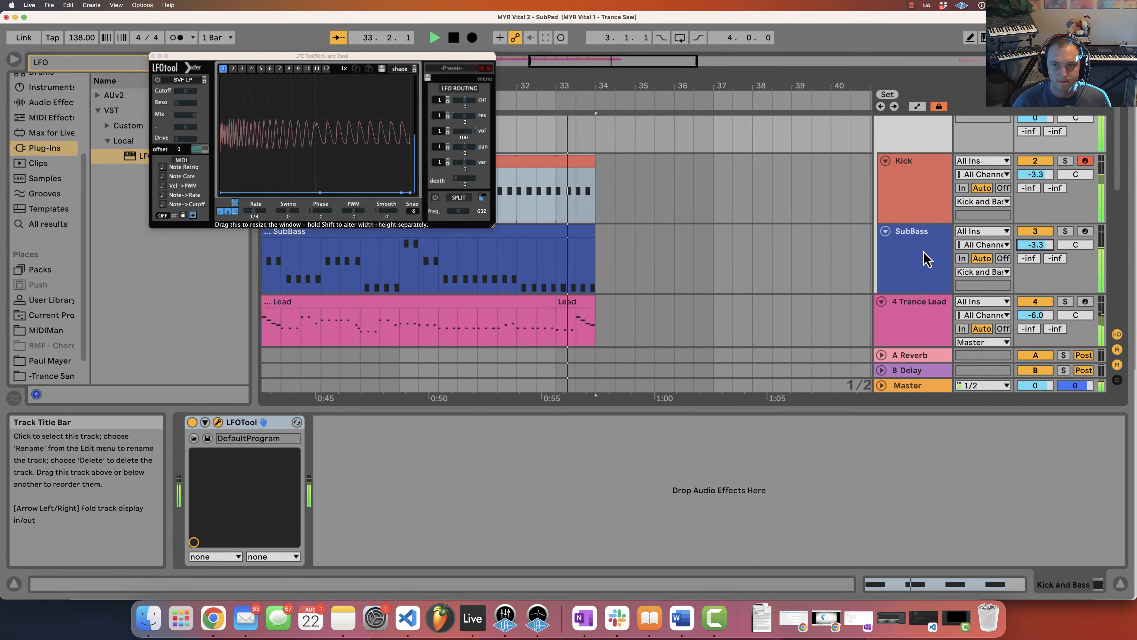
Replay the section from bar 18 and examine the kick and bass waveform in the group's LFOTool
left_click(913, 193)
key("space")
key("space")
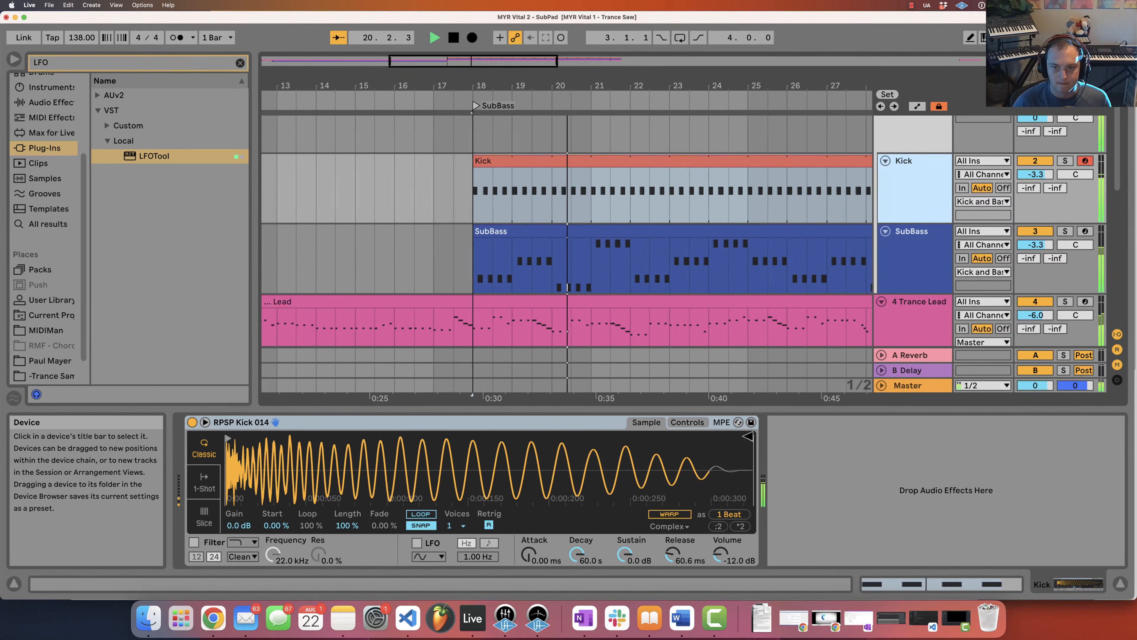
left_click(913, 135)
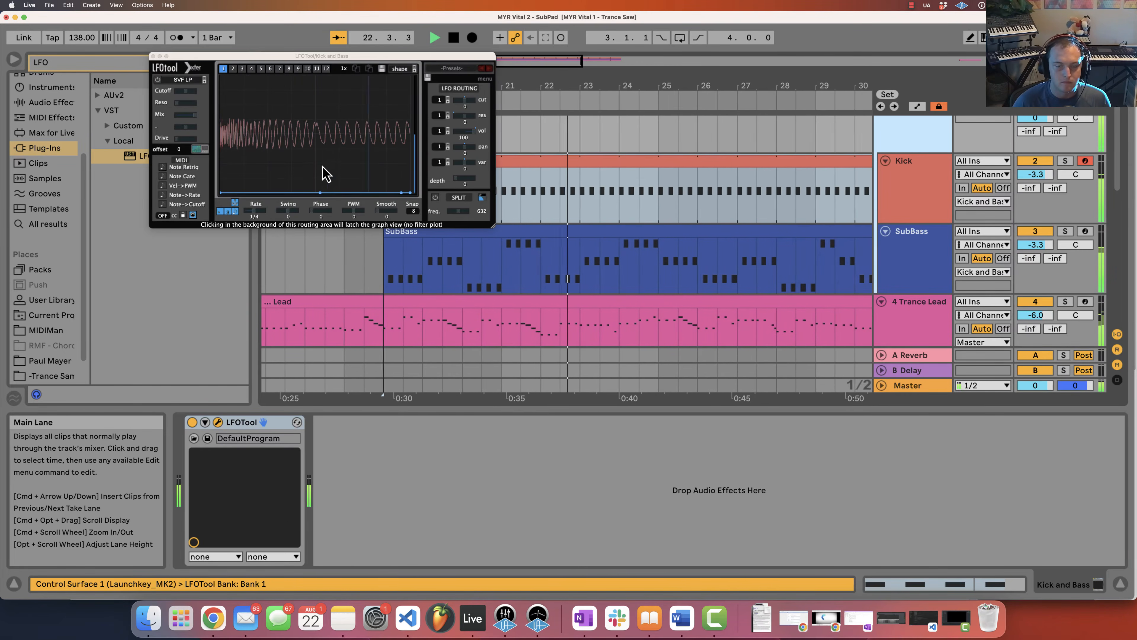
Stop playback and try 1-Shot mode with a 6.86 ms fade-out in the Kick's Simpler, returning it to Classic mode
key("space")
left_click(909, 188)
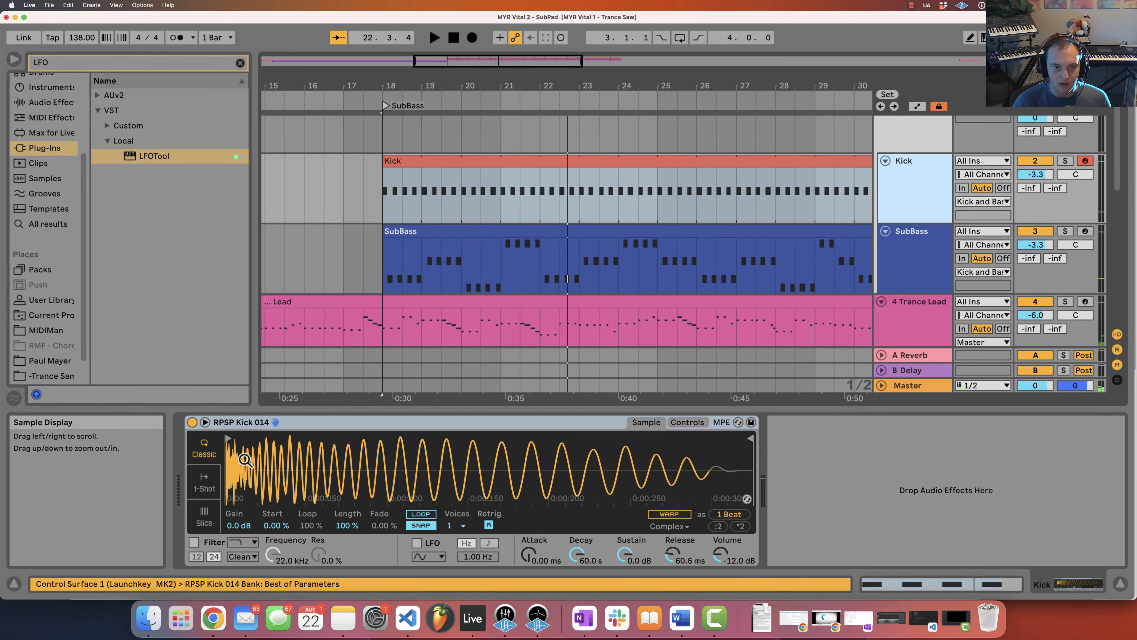
left_click(204, 482)
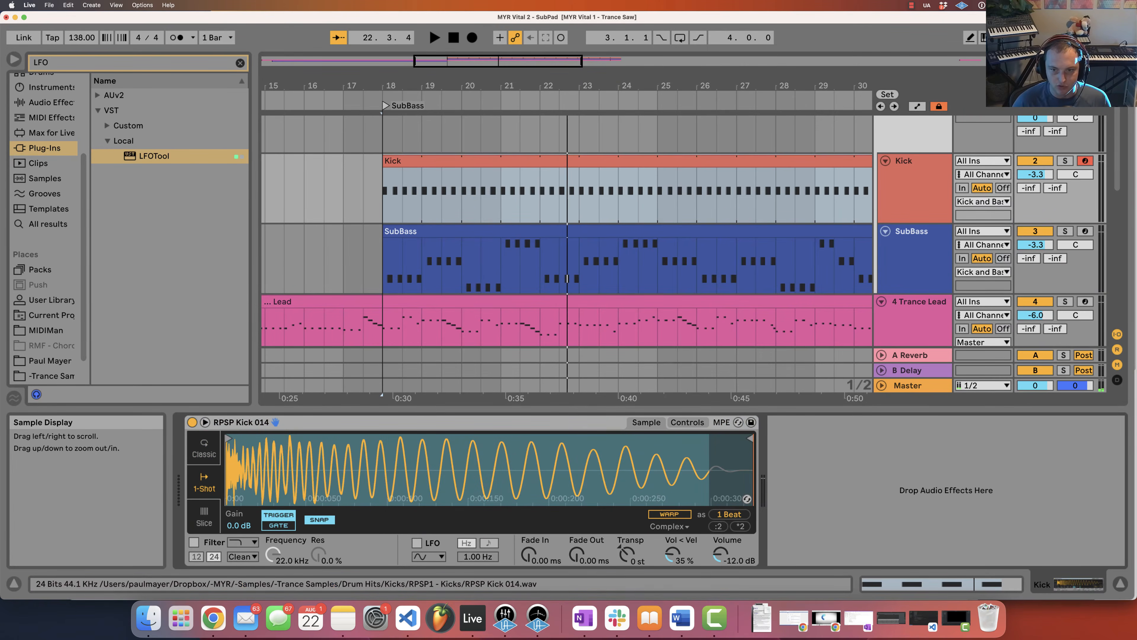
mouse_move(750, 438)
left_mouse_down()
mouse_move(640, 440)
mouse_move(750, 438)
left_mouse_up()
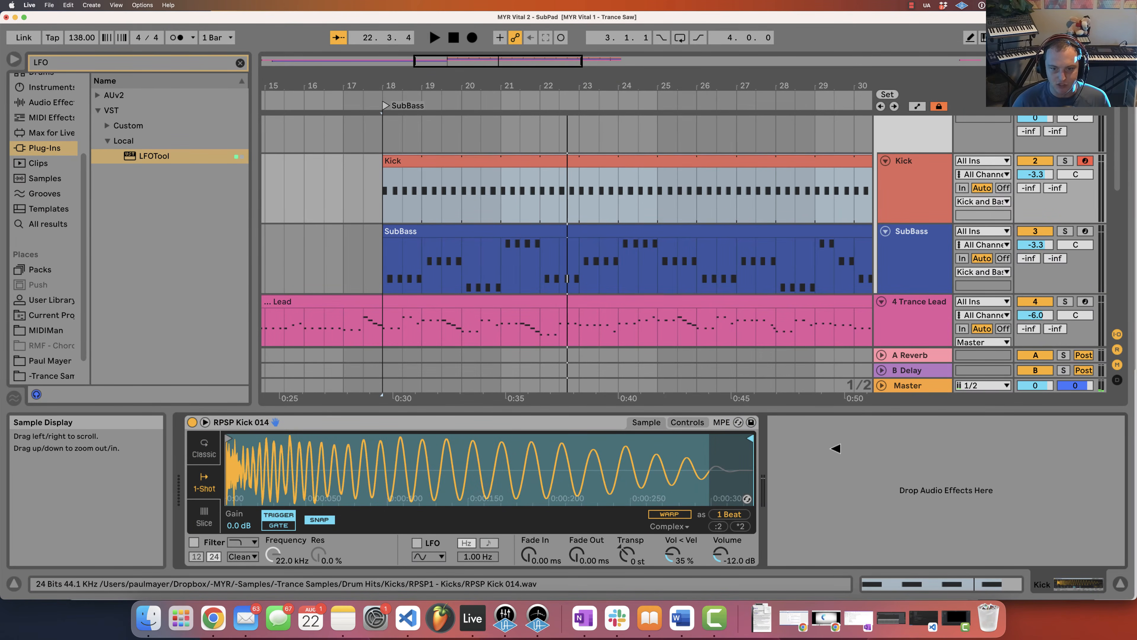
left_click_drag(576, 555, 576, 550)
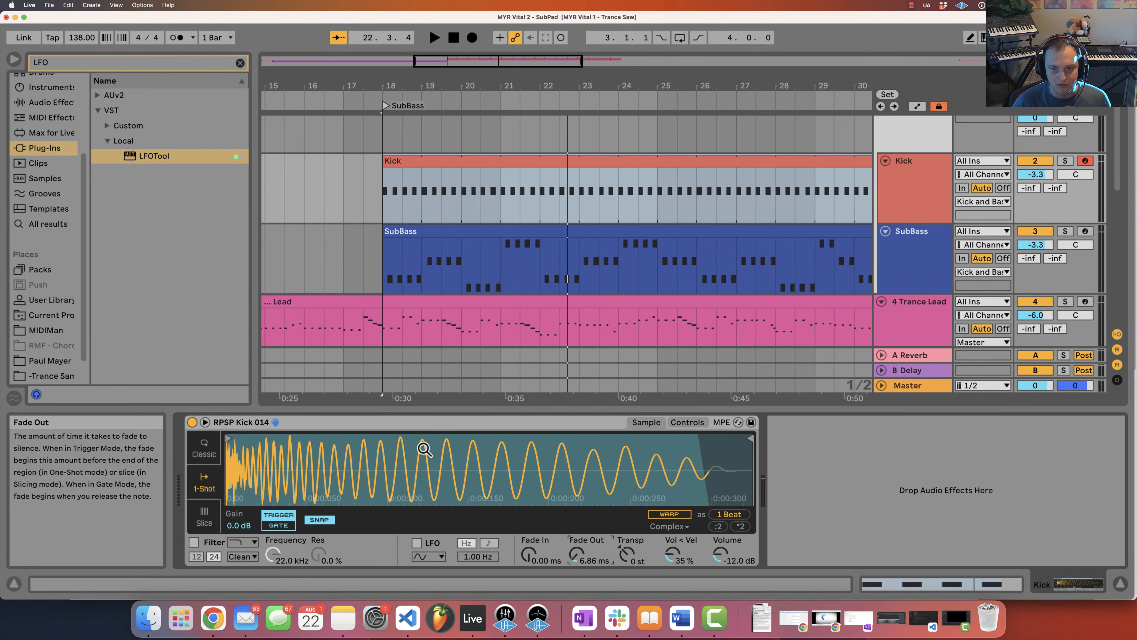
left_click(204, 448)
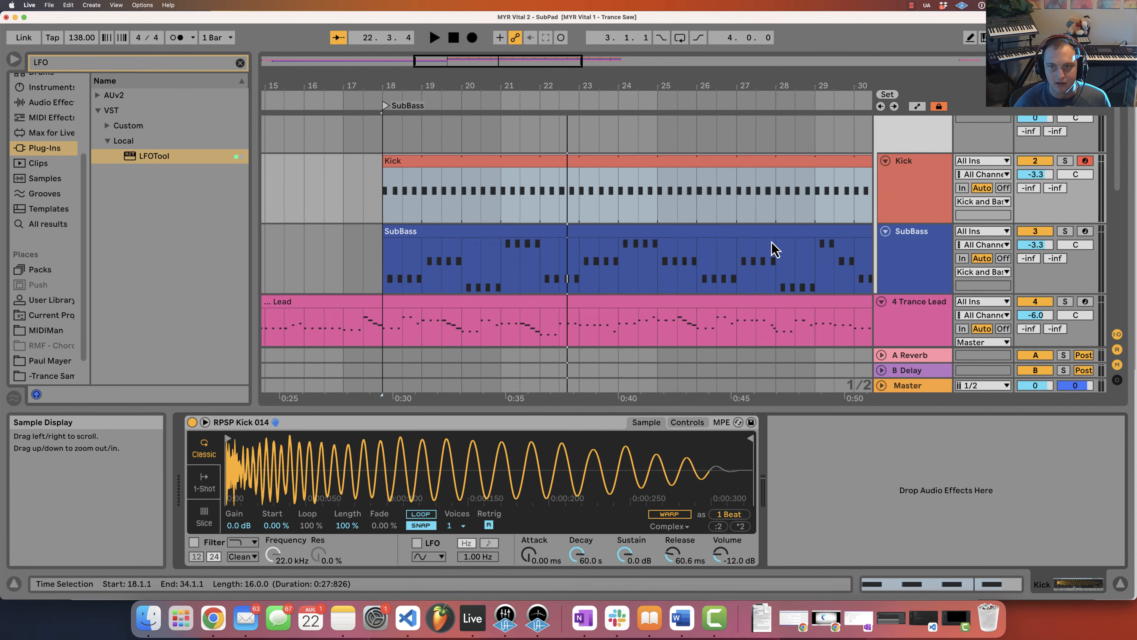
Zoom in around bar 22 and examine the off-beat gaps between the Kick notes against the SubBass notes
left_click(909, 206)
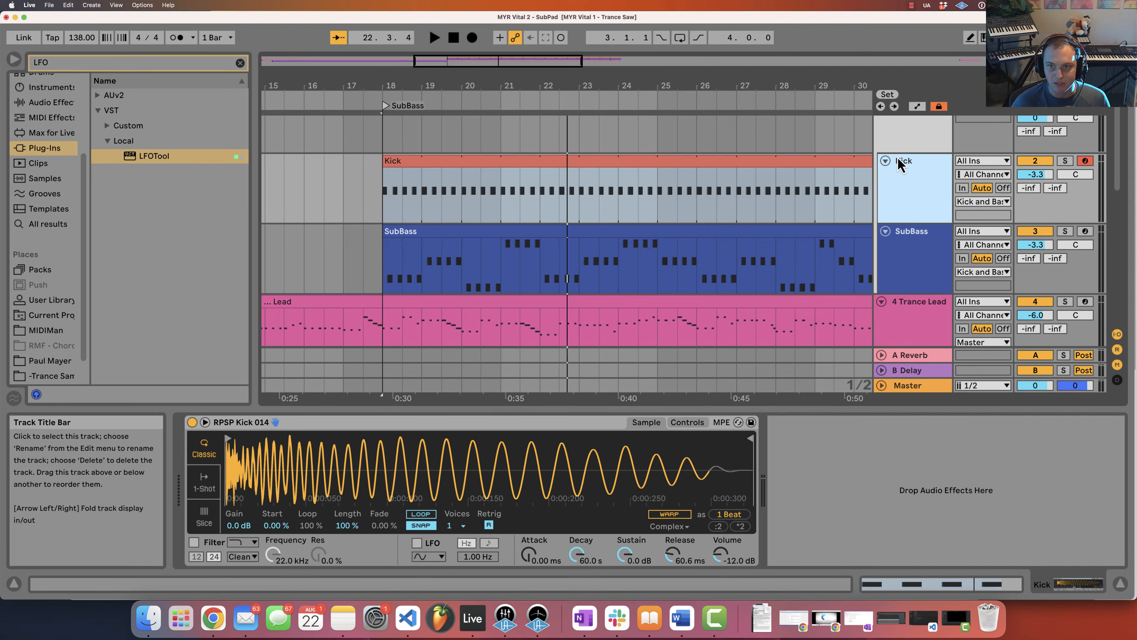
left_click(894, 143)
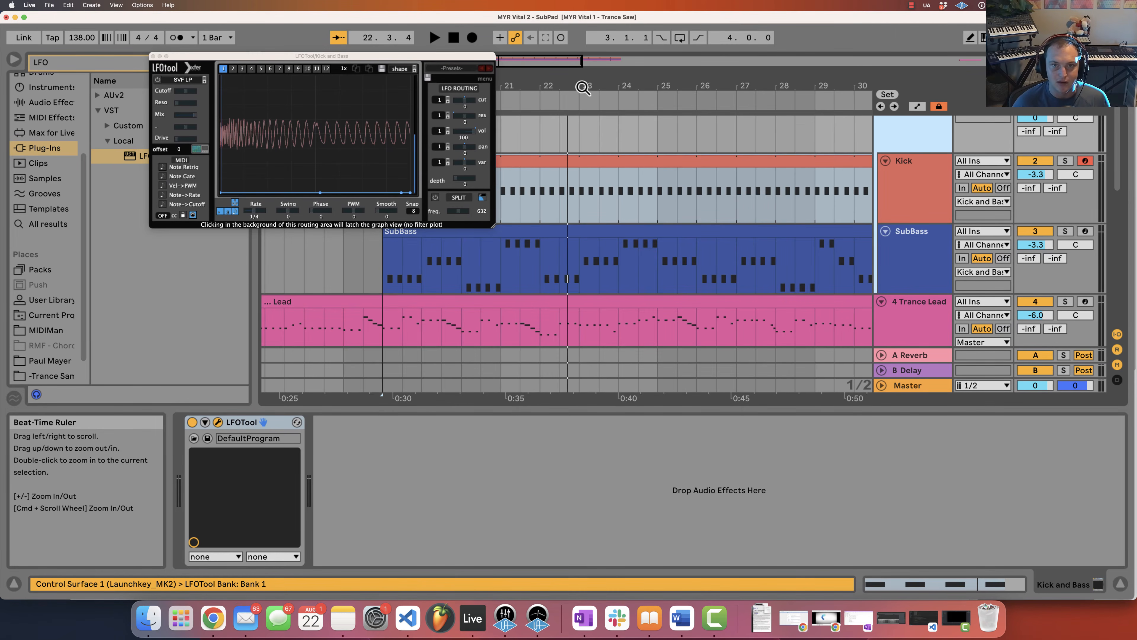
left_click_drag(580, 84, 857, 85)
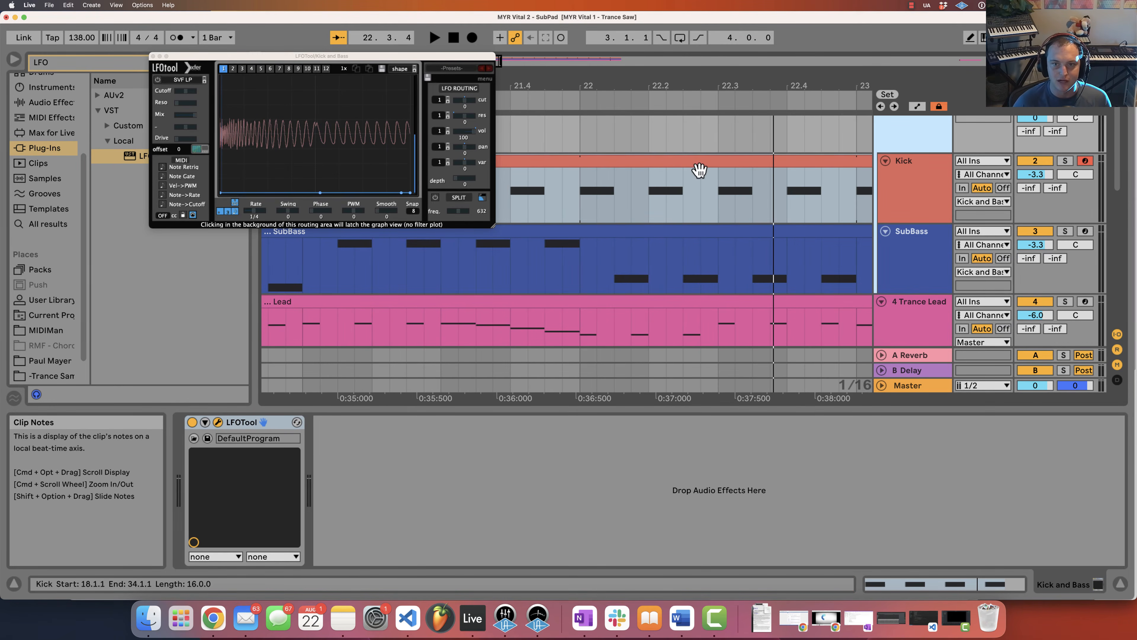
left_click(714, 194)
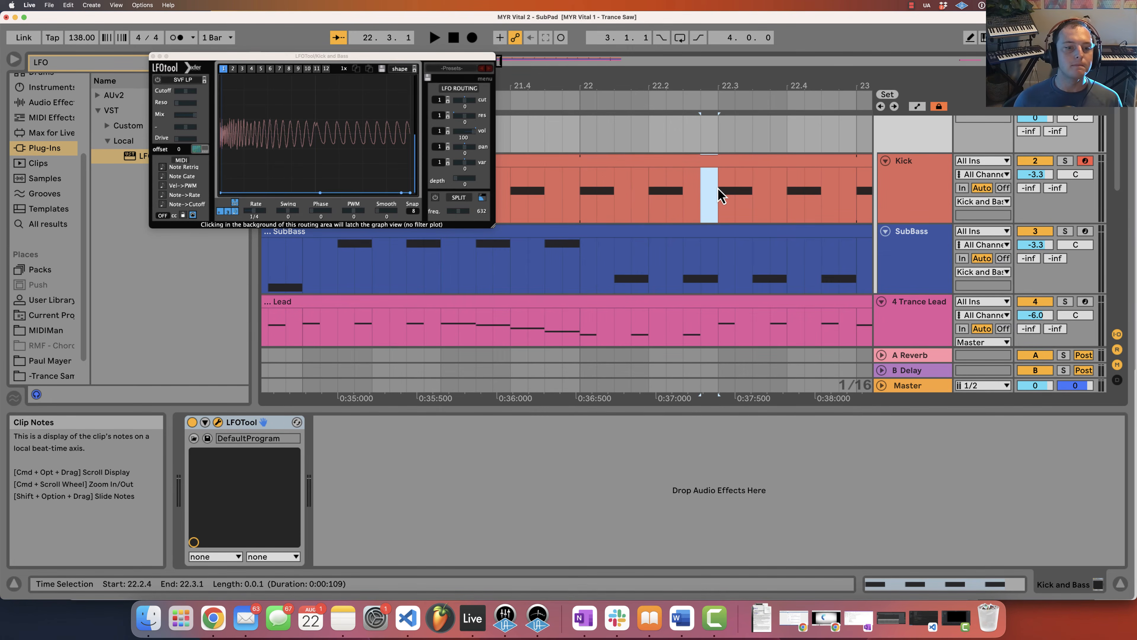
left_click(718, 195)
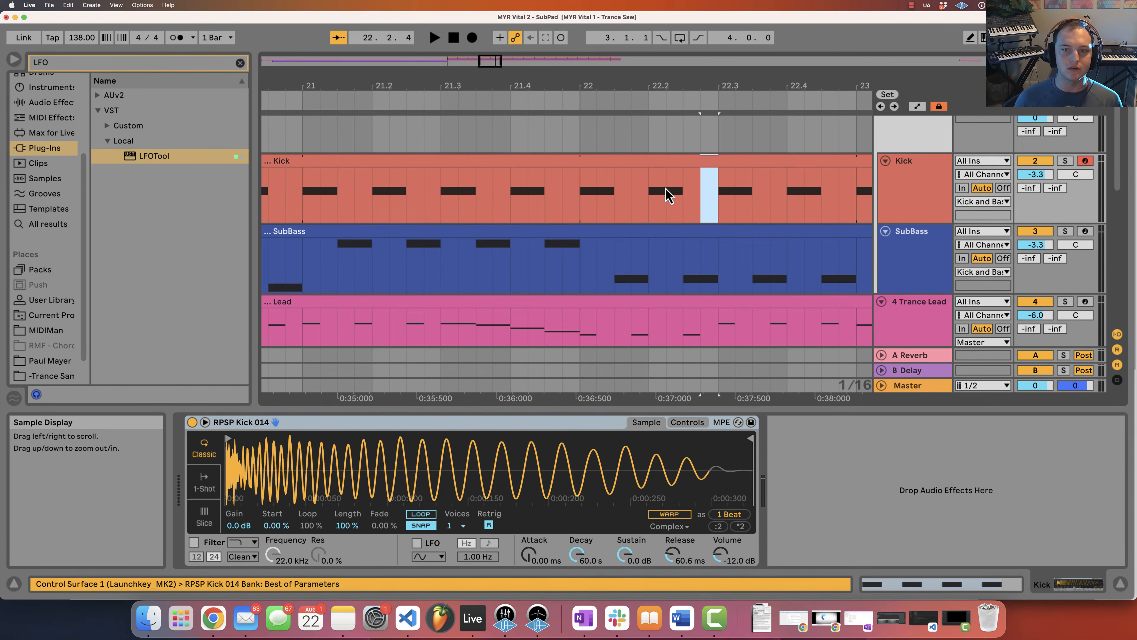
left_click(669, 135)
left_click(712, 139)
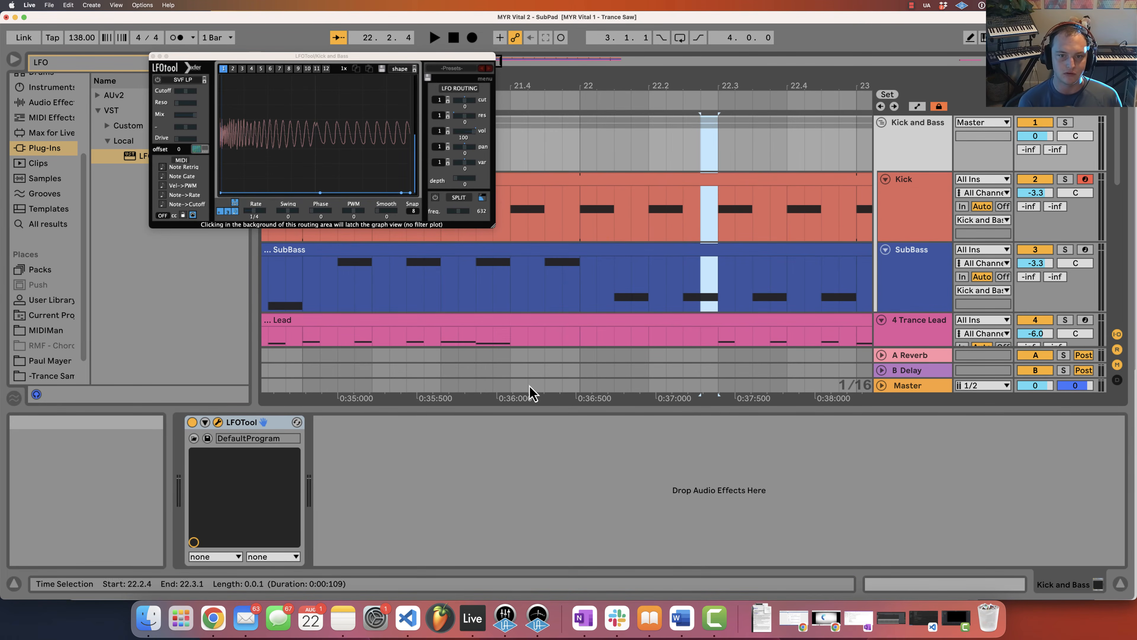
left_click(712, 197)
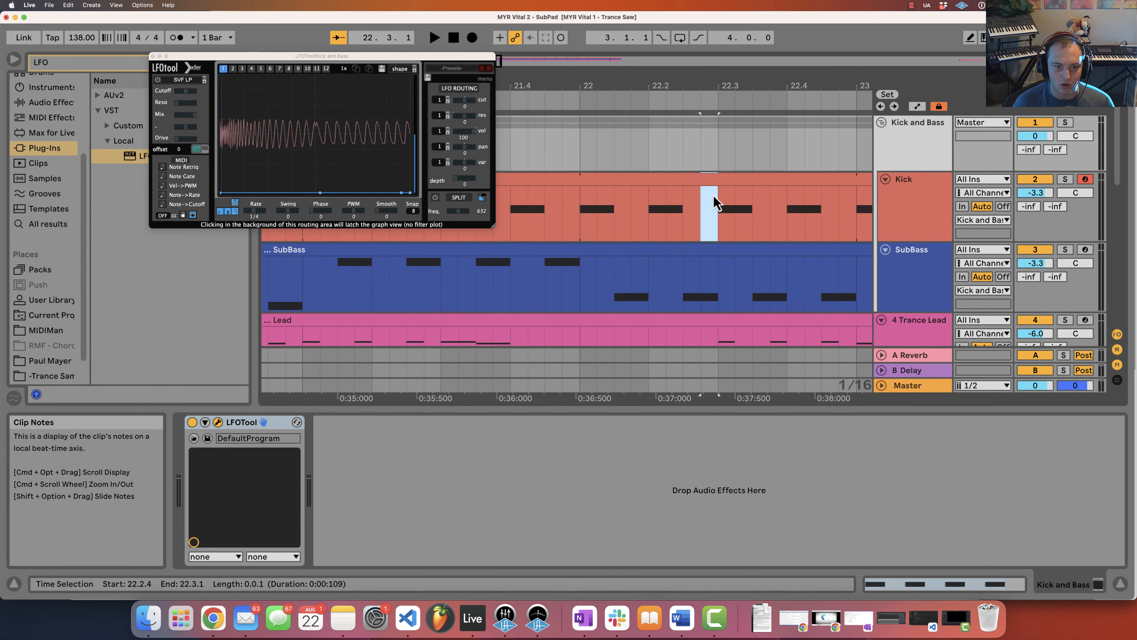
left_click(692, 207)
left_click_drag(587, 221, 649, 223)
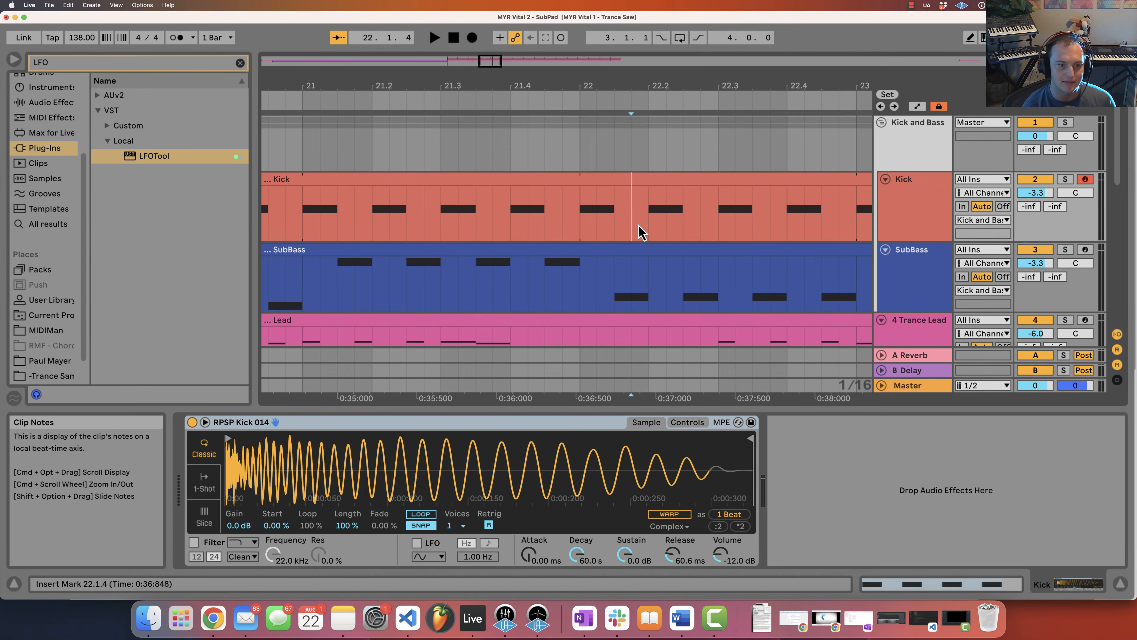
left_click_drag(641, 231, 472, 235)
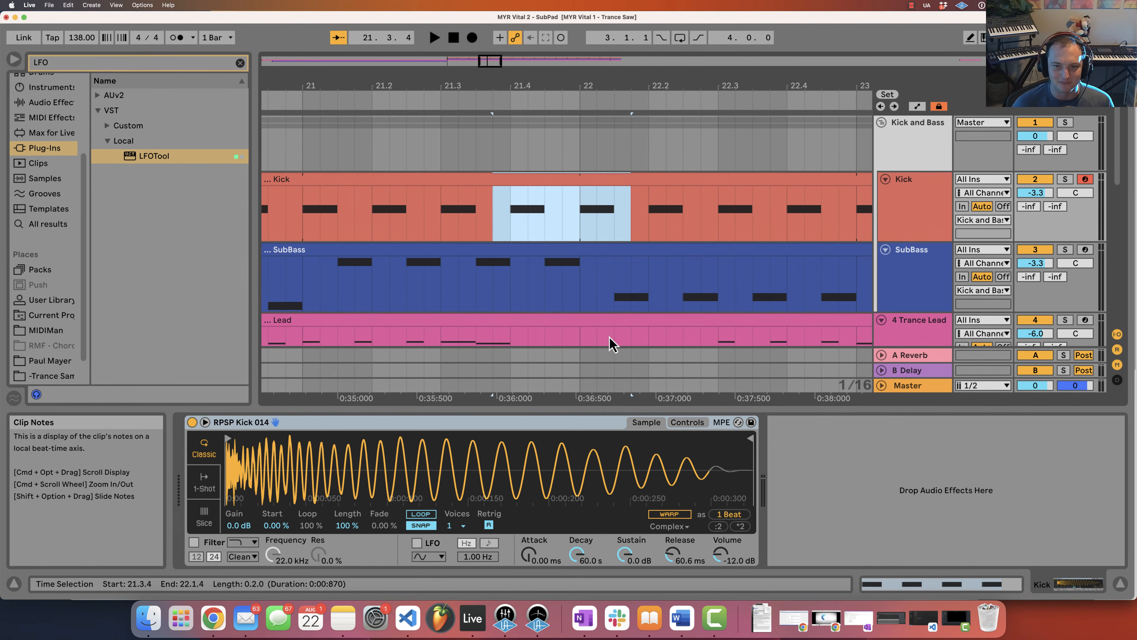
left_click(630, 219)
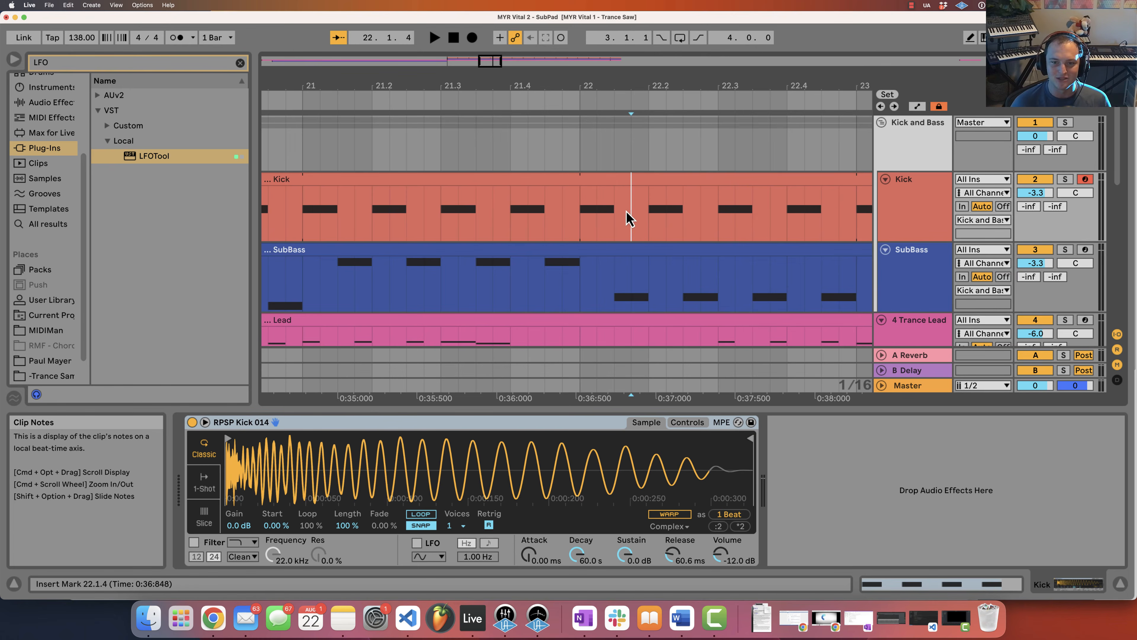
left_click_drag(622, 221, 627, 223)
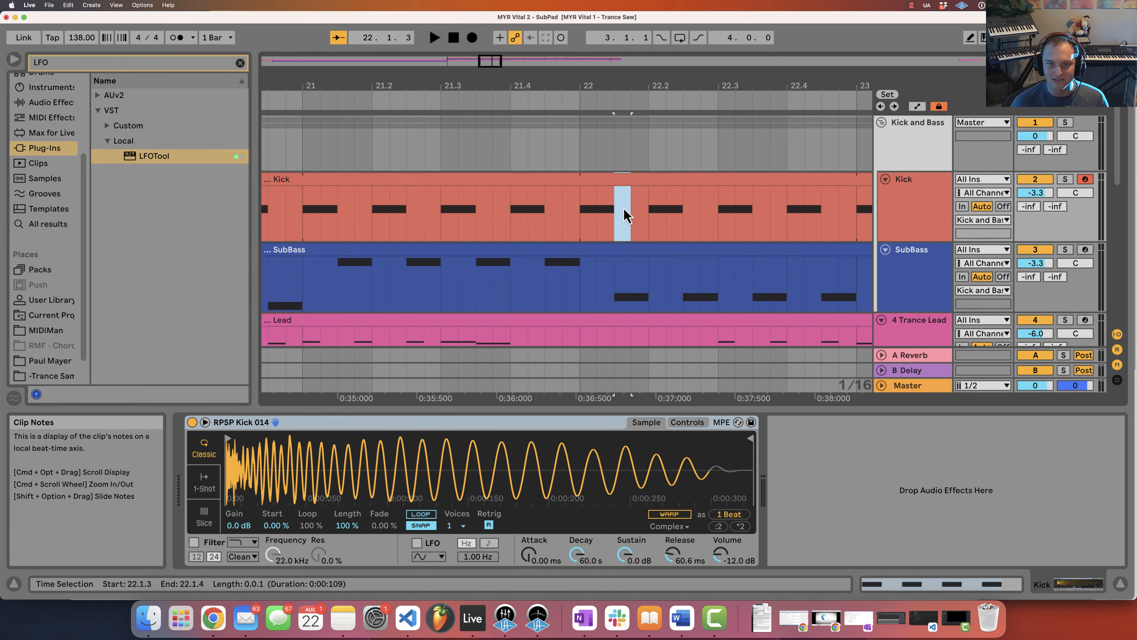
Inspect the oscillators and envelope of the SubBass track's Vital synth, and close its window
left_click(918, 140)
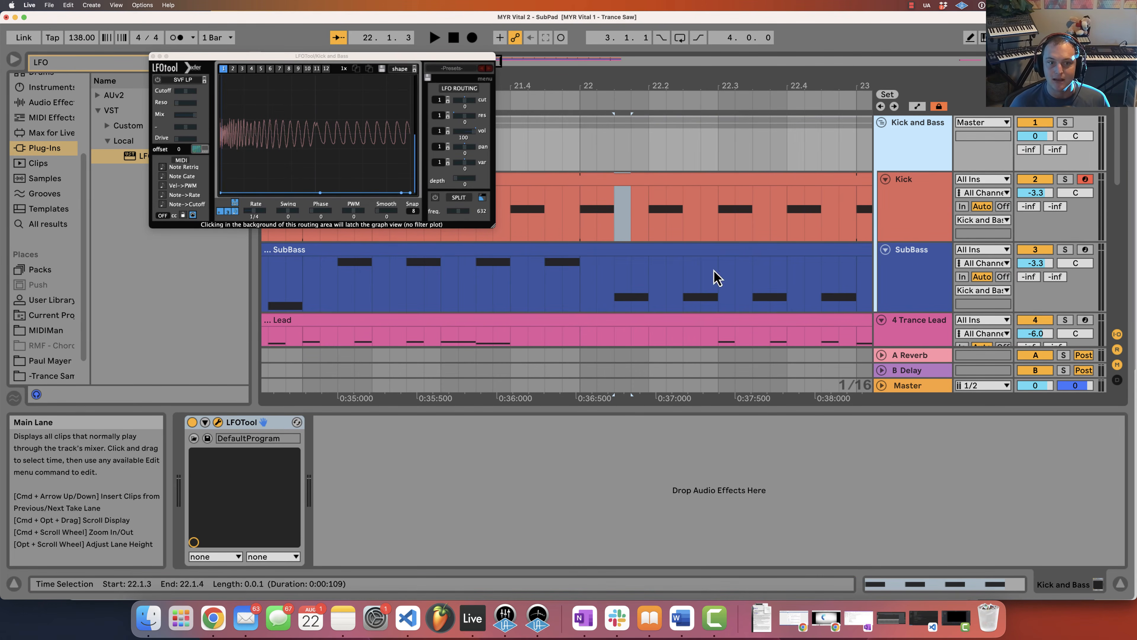
left_click(894, 287)
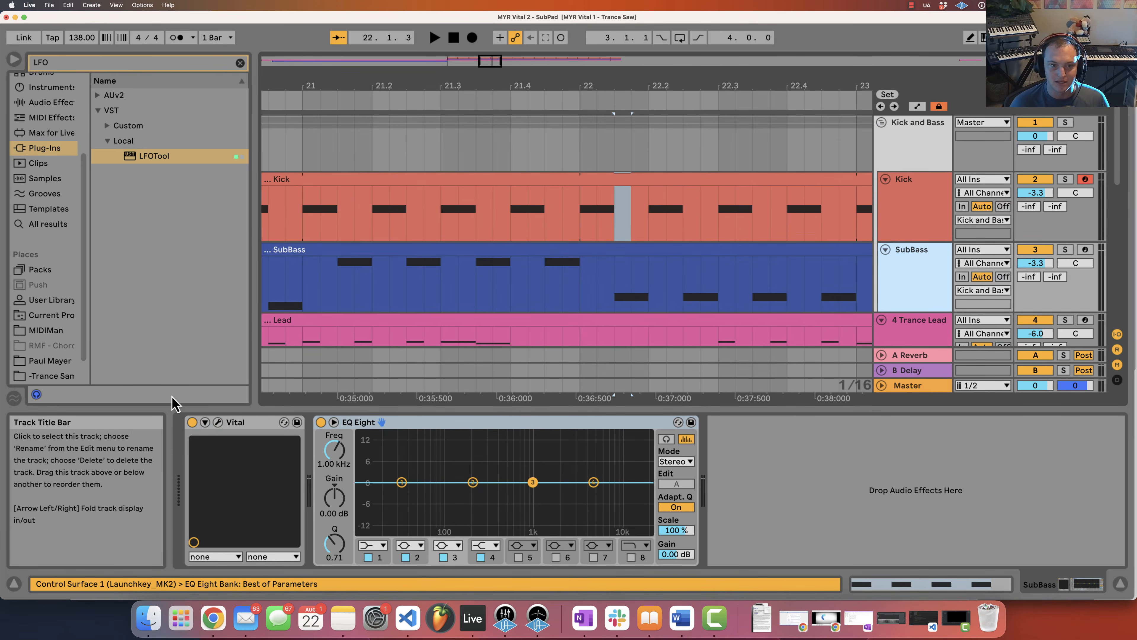
left_click(218, 423)
left_click(290, 38)
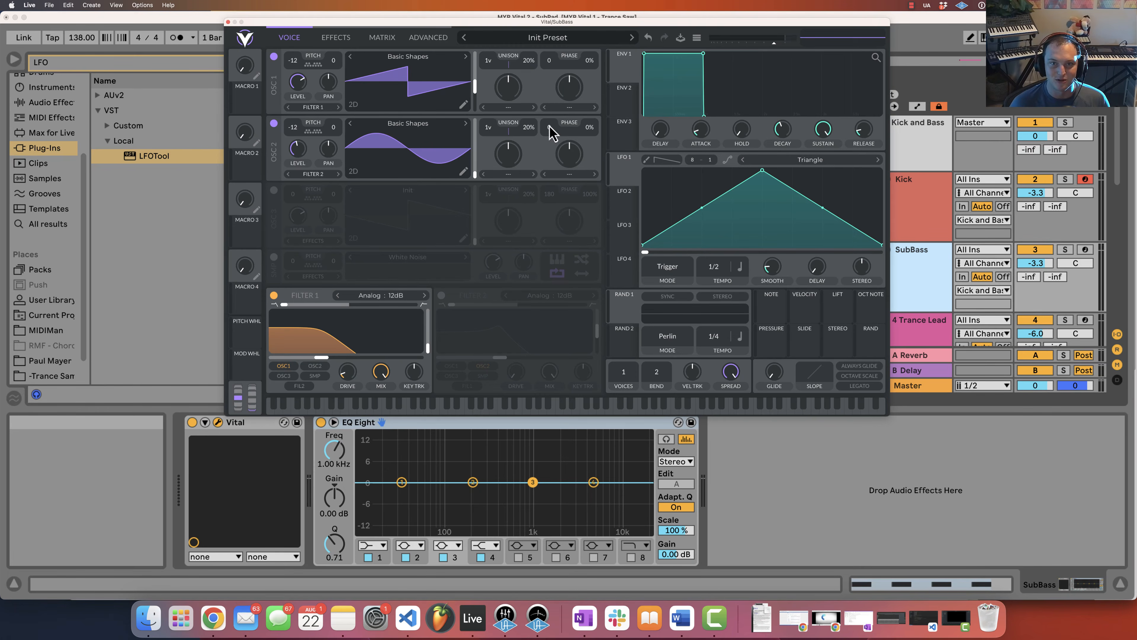
left_click(228, 21)
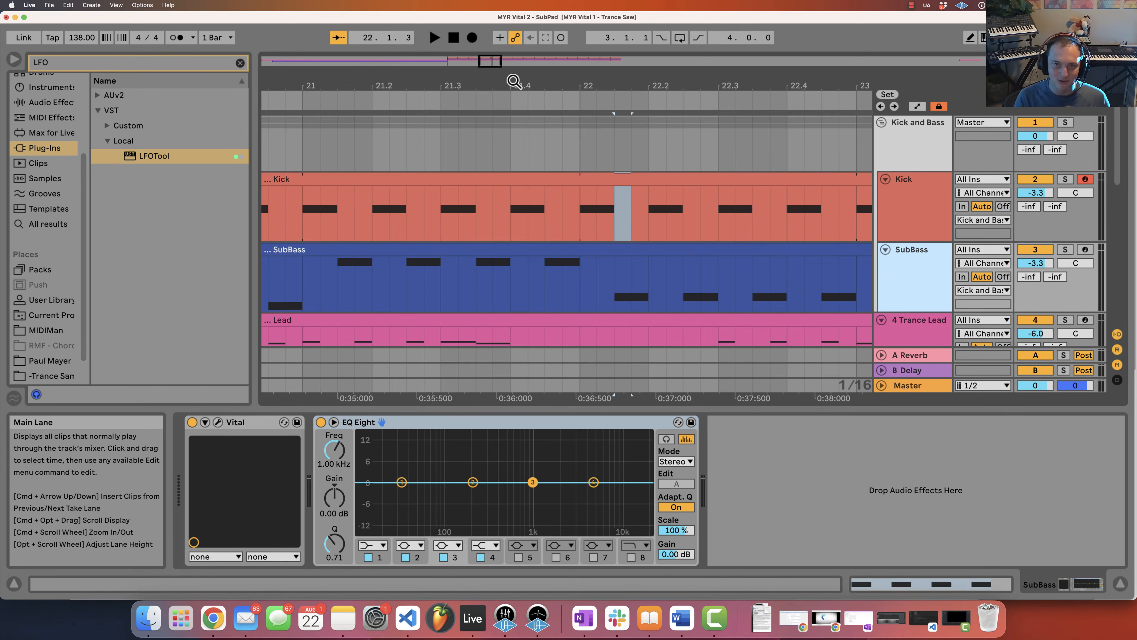
Play from bar 18 with the group's LFOTool showing, set the SubBass volume to -2.6 dB and disarm the Kick track
left_click_drag(514, 81, 504, 28)
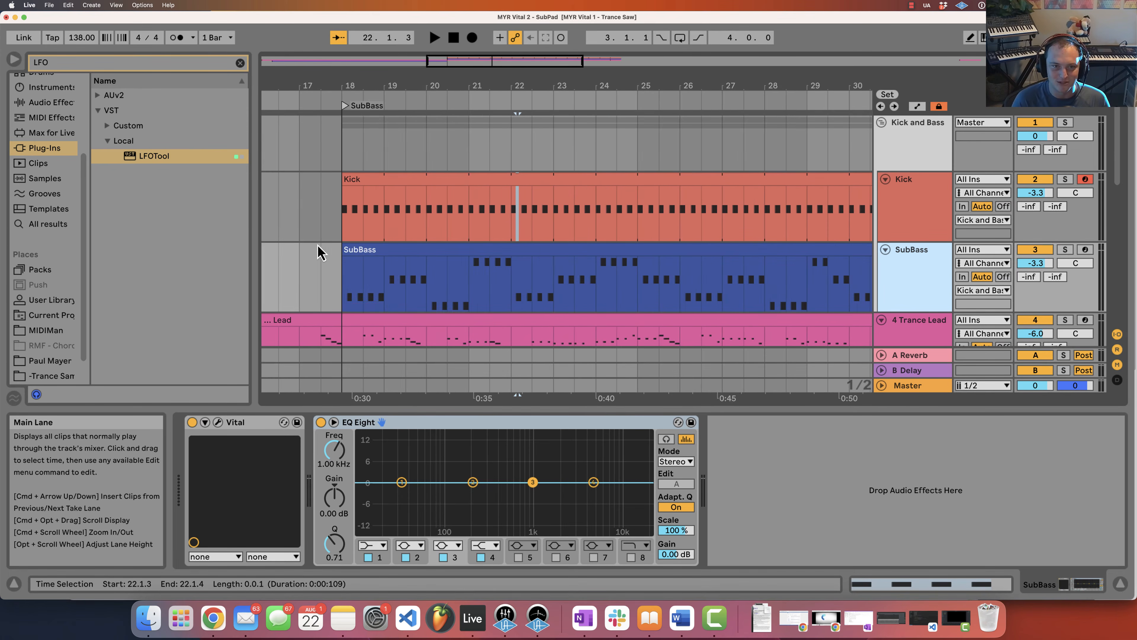
left_click(581, 180)
left_click(944, 145)
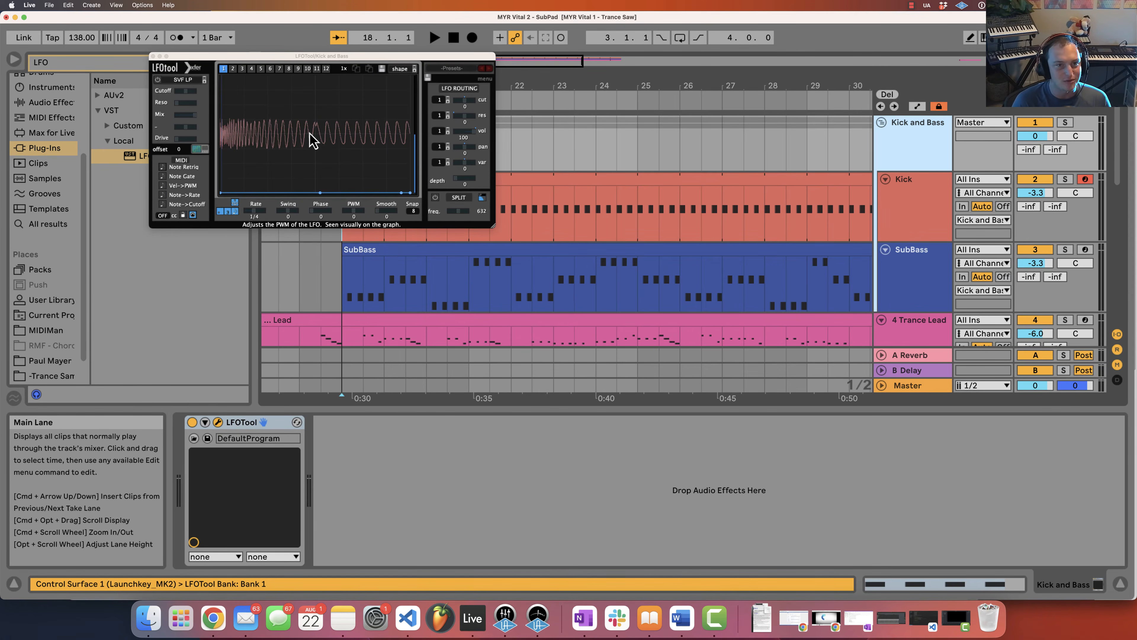
key("space")
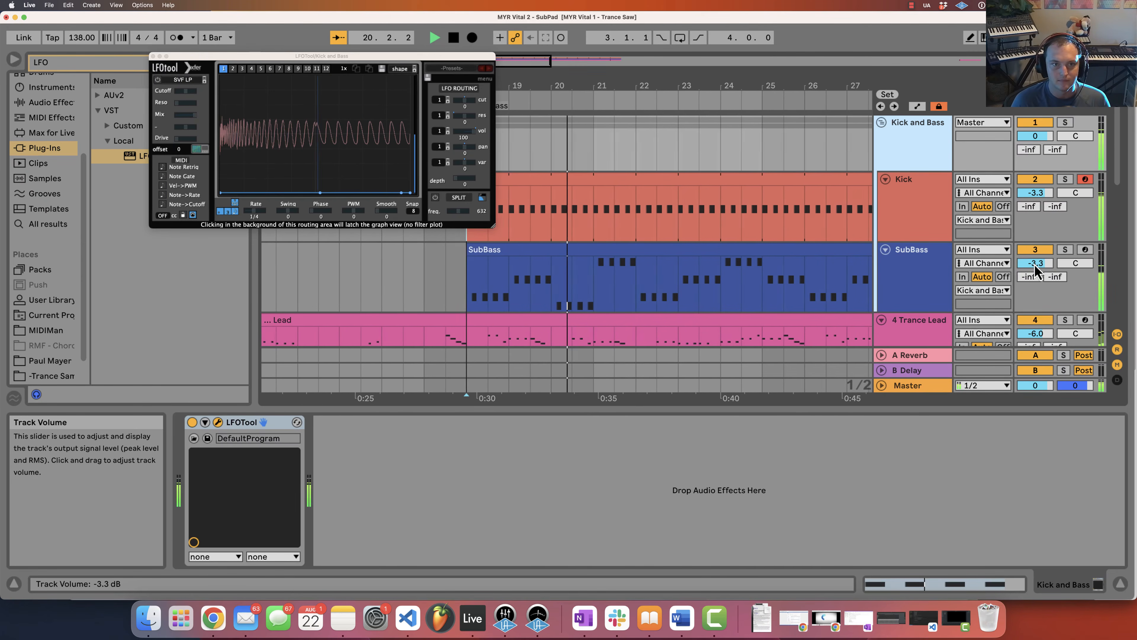
left_click_drag(1035, 263, 1035, 259)
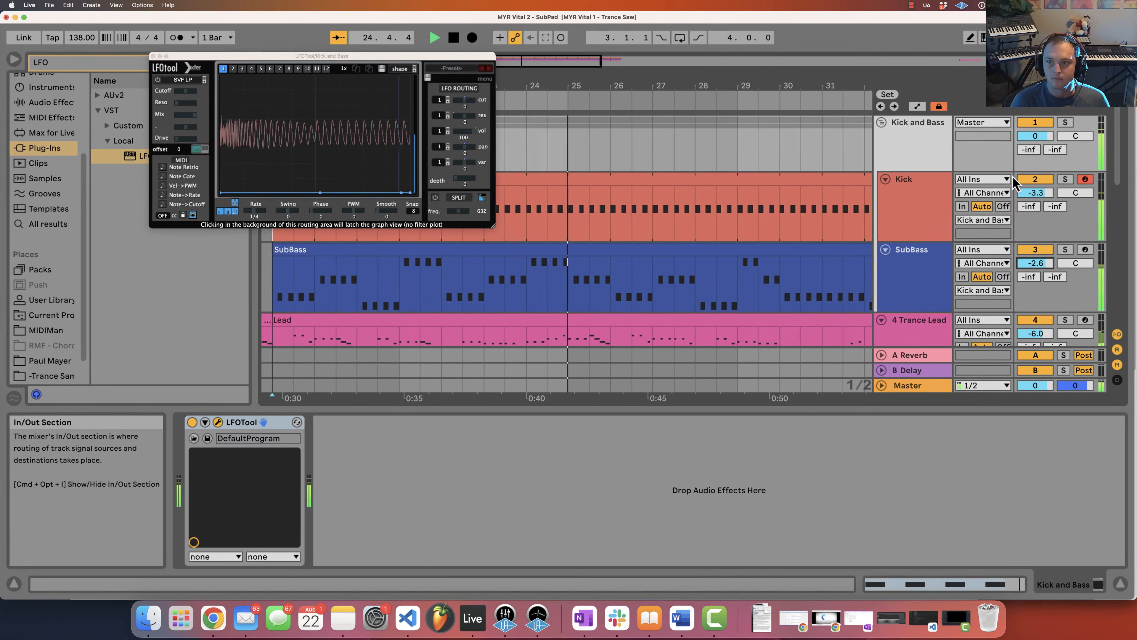
left_click(1084, 179)
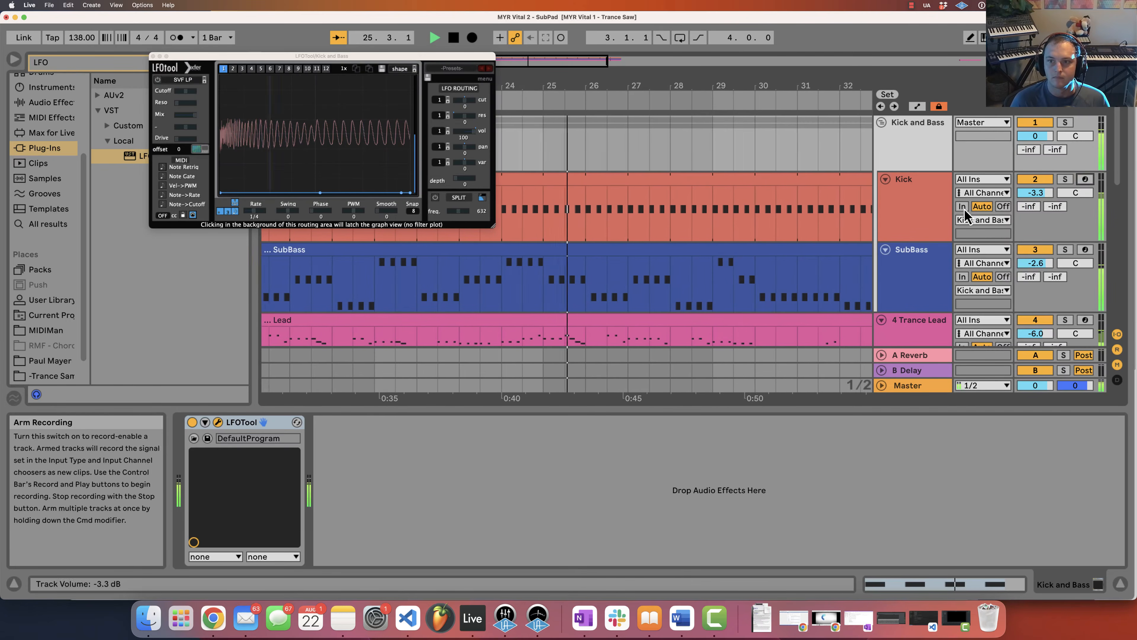
Search the browser's Plug-Ins and Max for Live categories for "Pitchwe", and clear the search
left_click(898, 220)
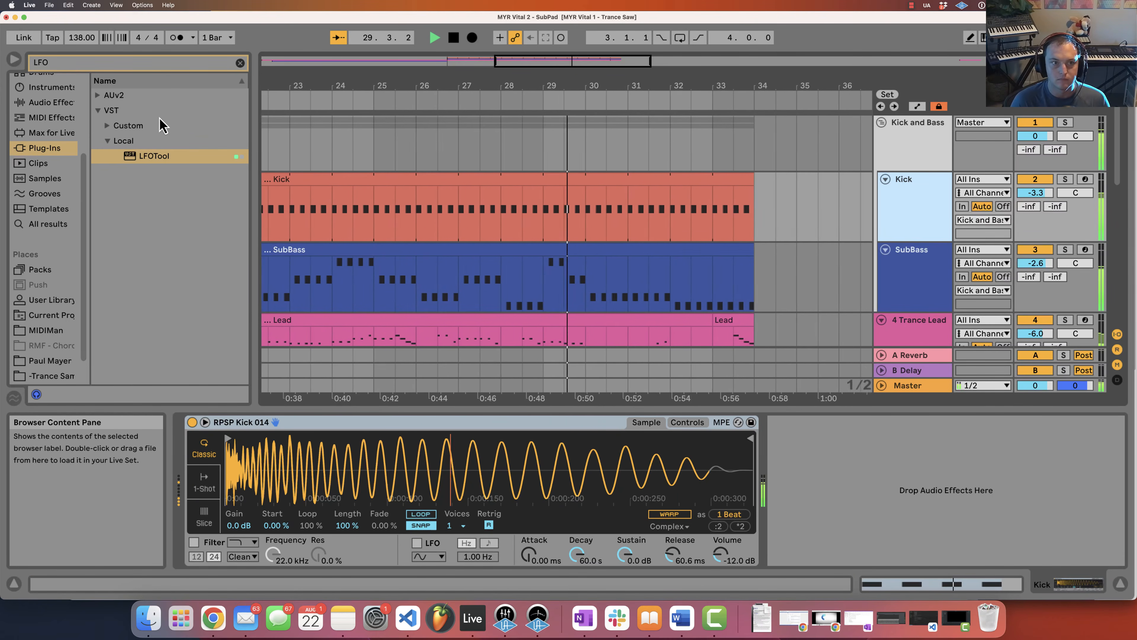
left_click(155, 67)
type("Pitw")
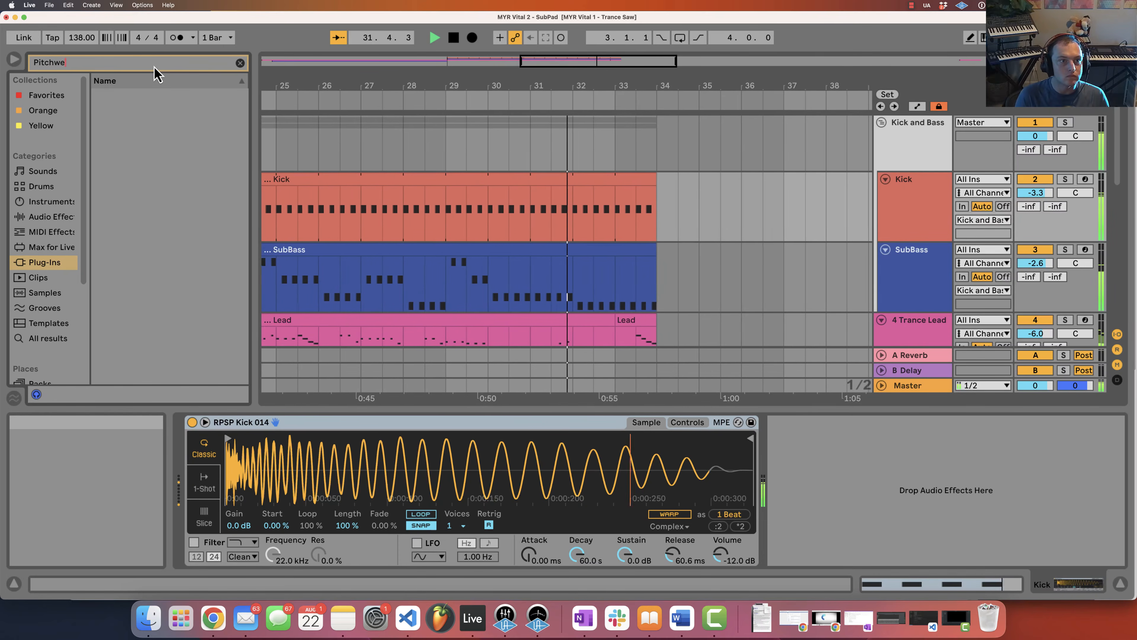
left_click(52, 246)
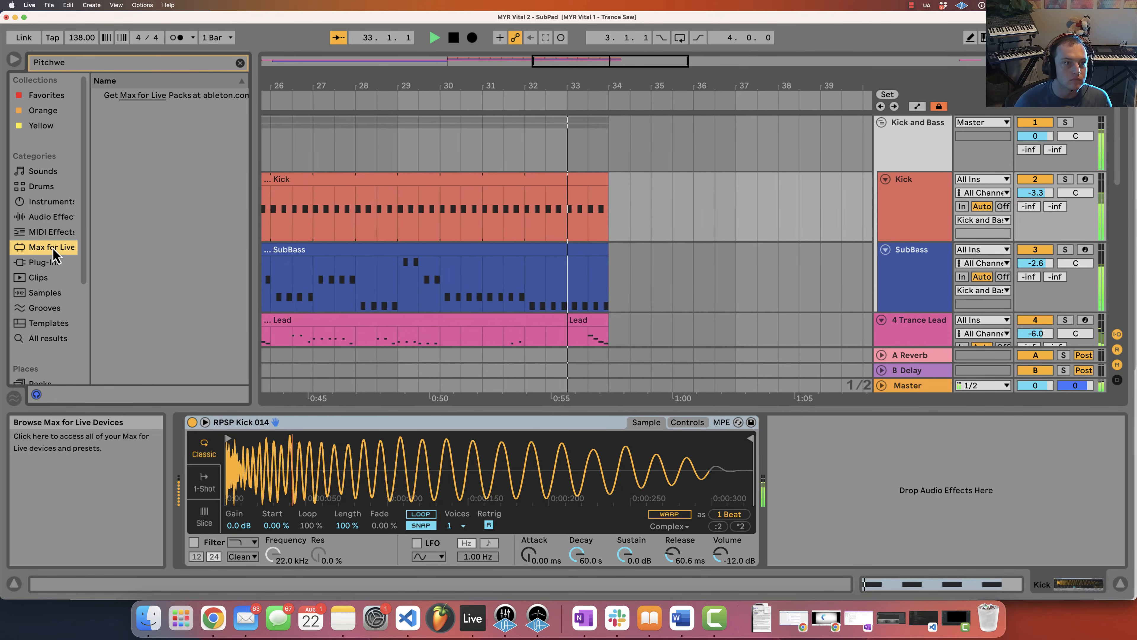
left_click(240, 63)
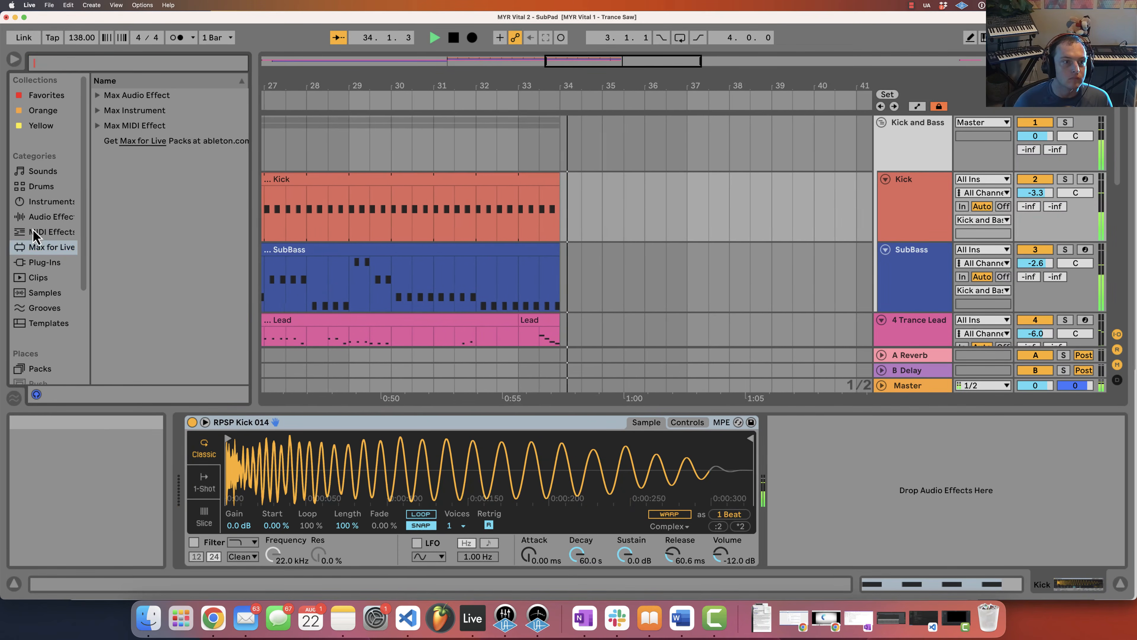
Browse the MIDI Effects and the User Library's M4L Devices folder for the pitch device, stopping playback and closing LFOTool
left_click(54, 232)
scroll(49, 268, "down", 5)
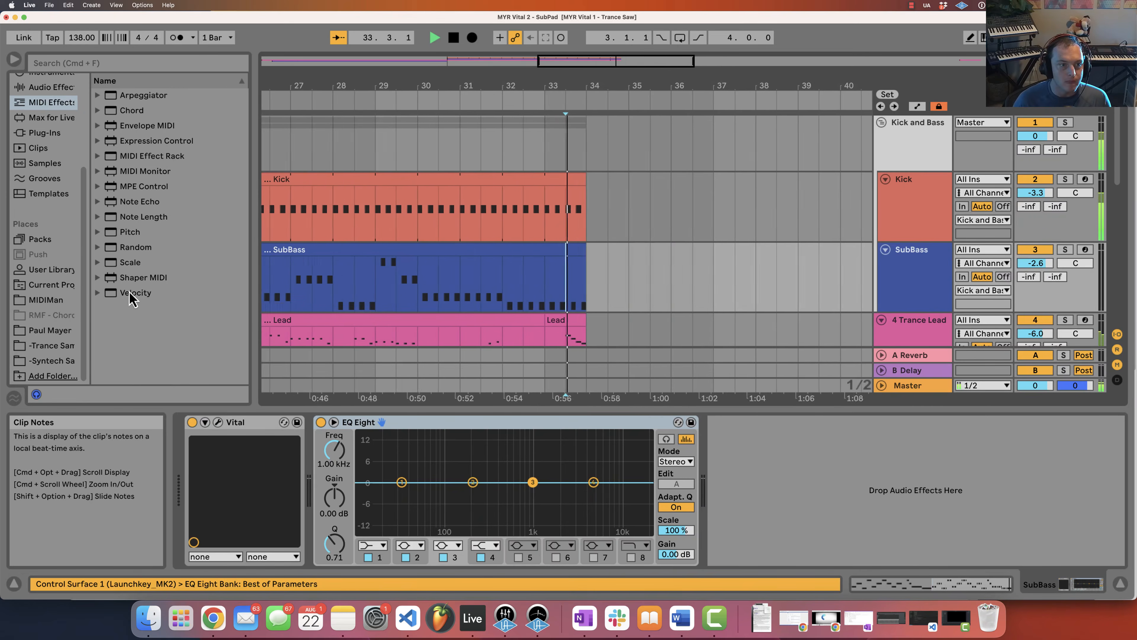
left_click(44, 269)
left_click(591, 163)
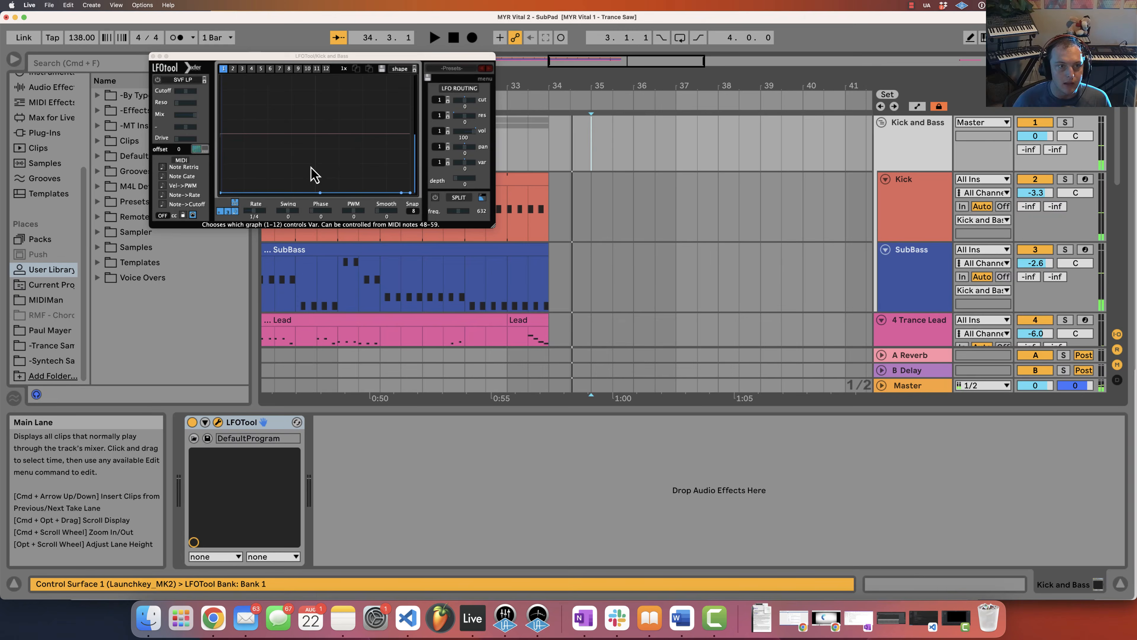
left_click(153, 56)
left_click(166, 190)
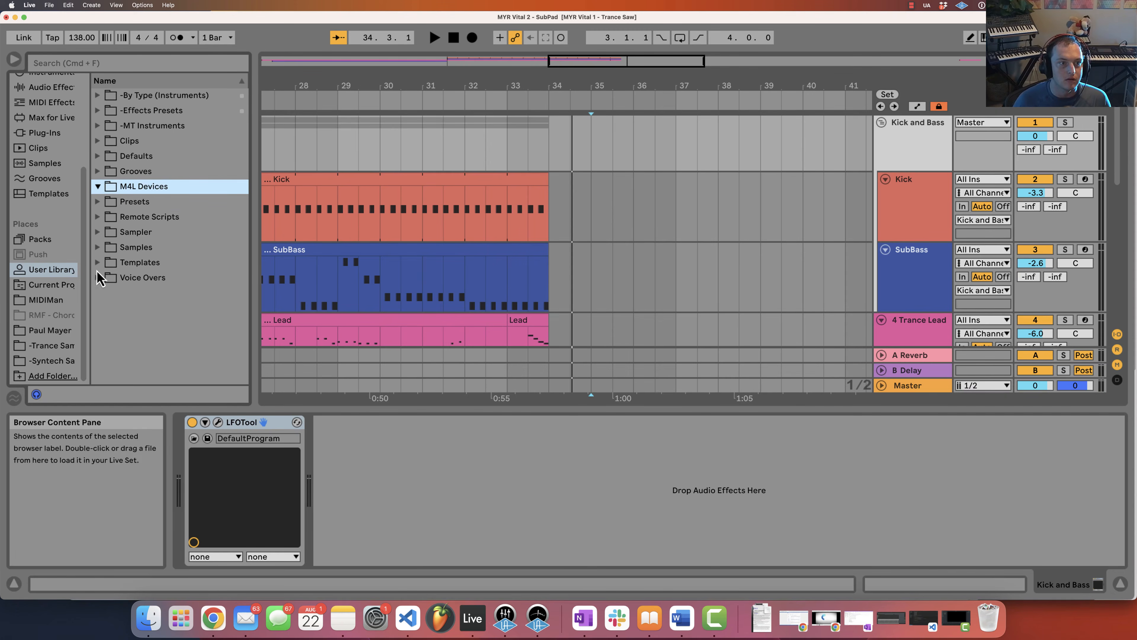
scroll(63, 269, "up", 5)
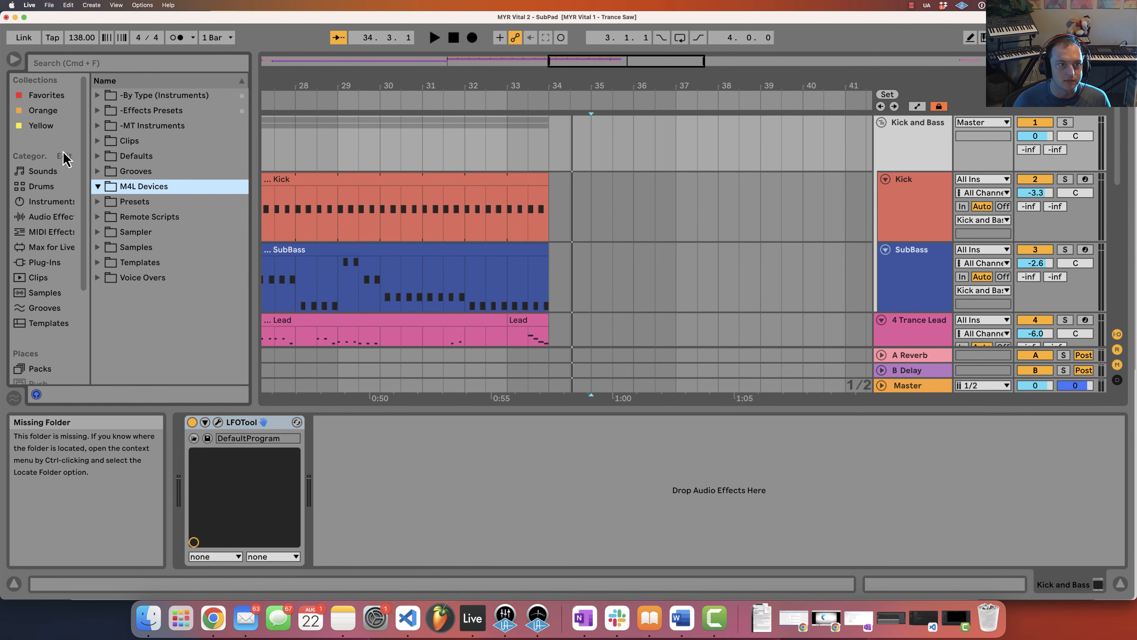
Open the Kick clip's envelopes and select the MIDI Ctrl Pitch Bend envelope, focusing on the first kick note
left_click(409, 201)
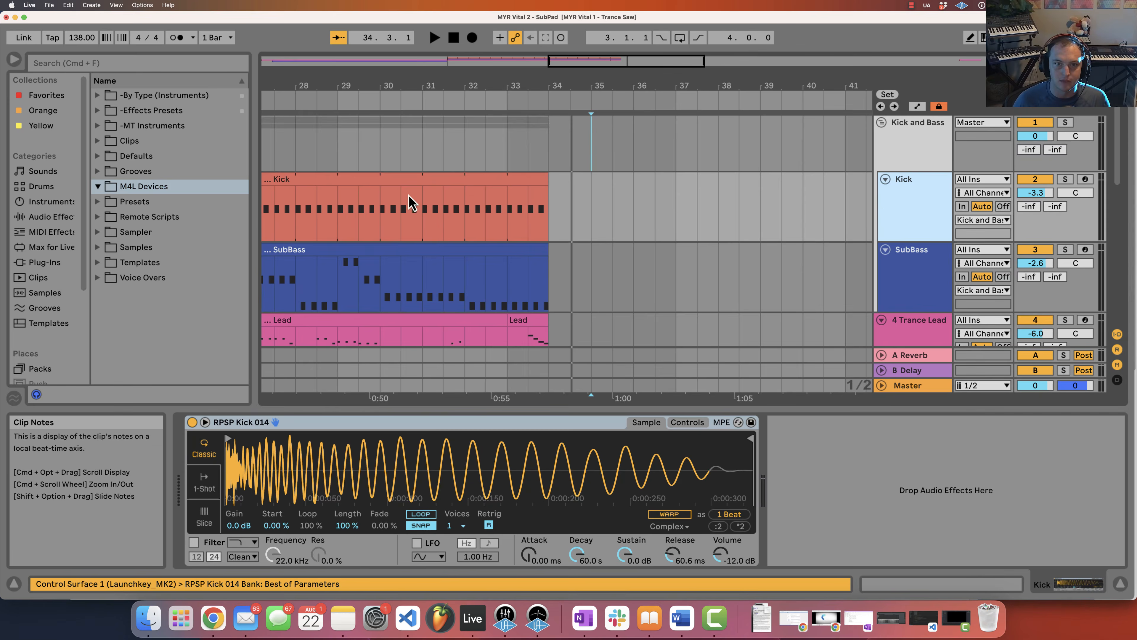
double_click(401, 185)
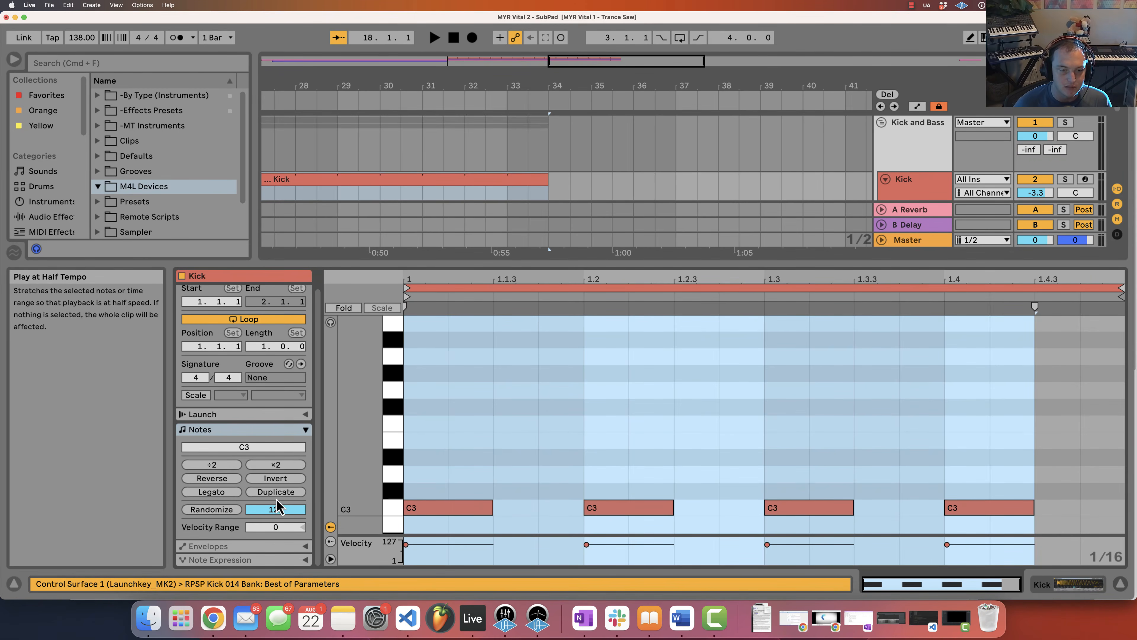
left_click(306, 546)
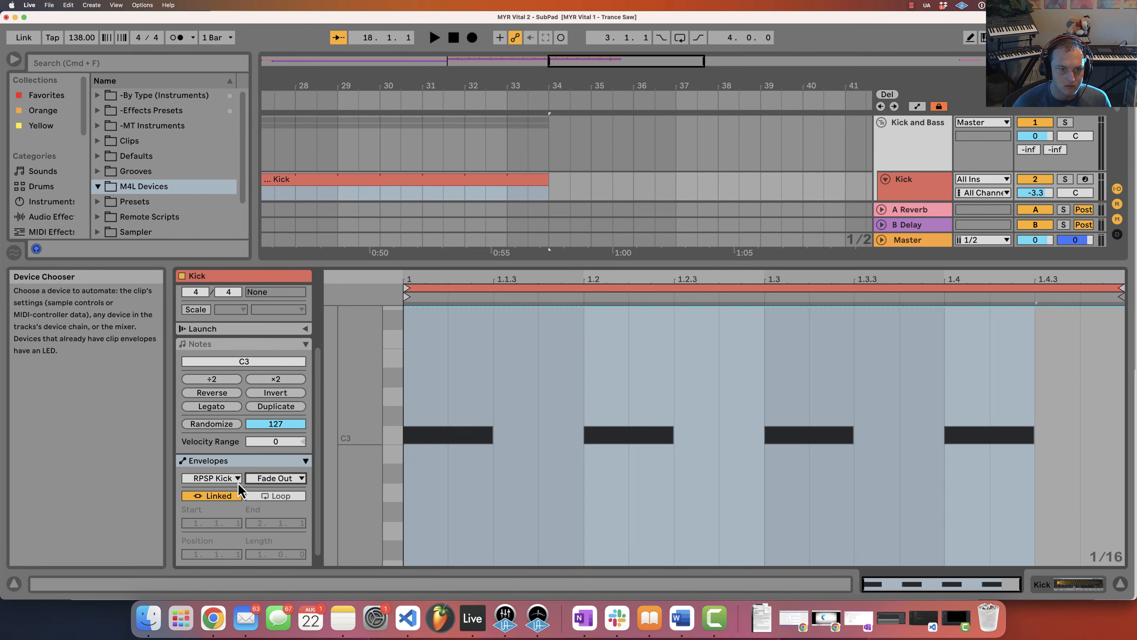
left_click(237, 479)
left_click(211, 490)
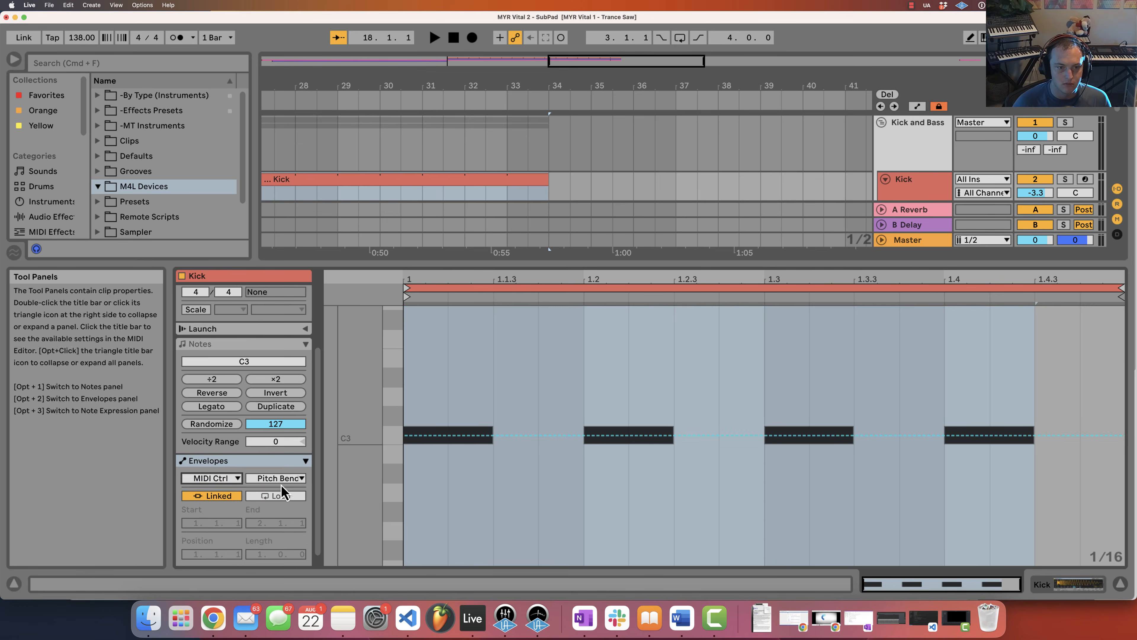
left_click(275, 478)
left_click(287, 21)
left_click(406, 438)
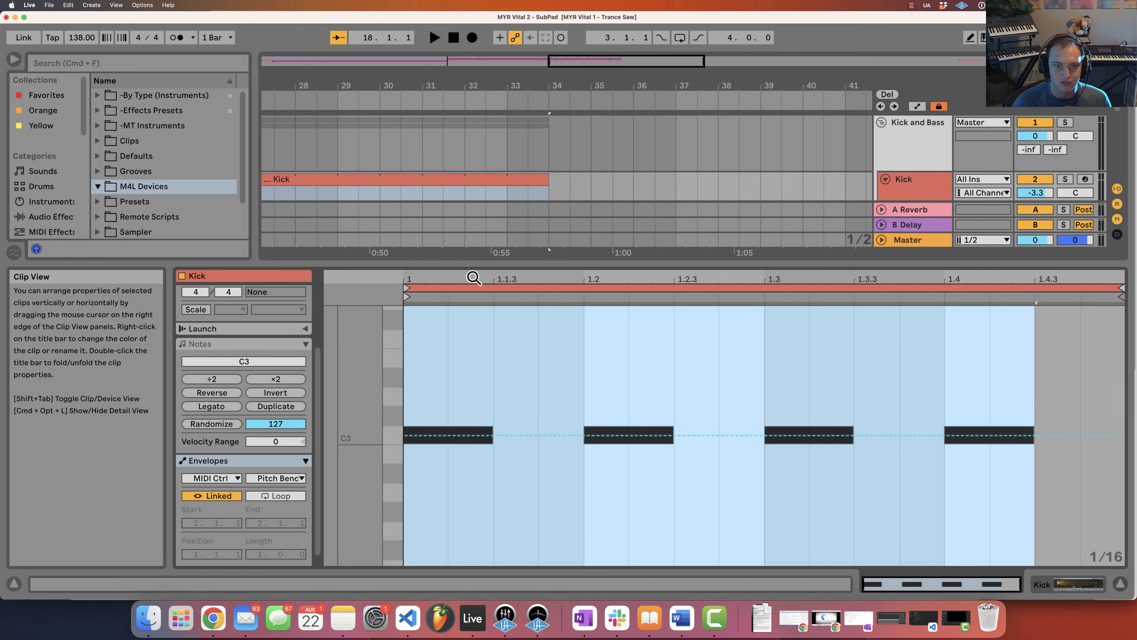
left_click_drag(472, 277, 508, 307)
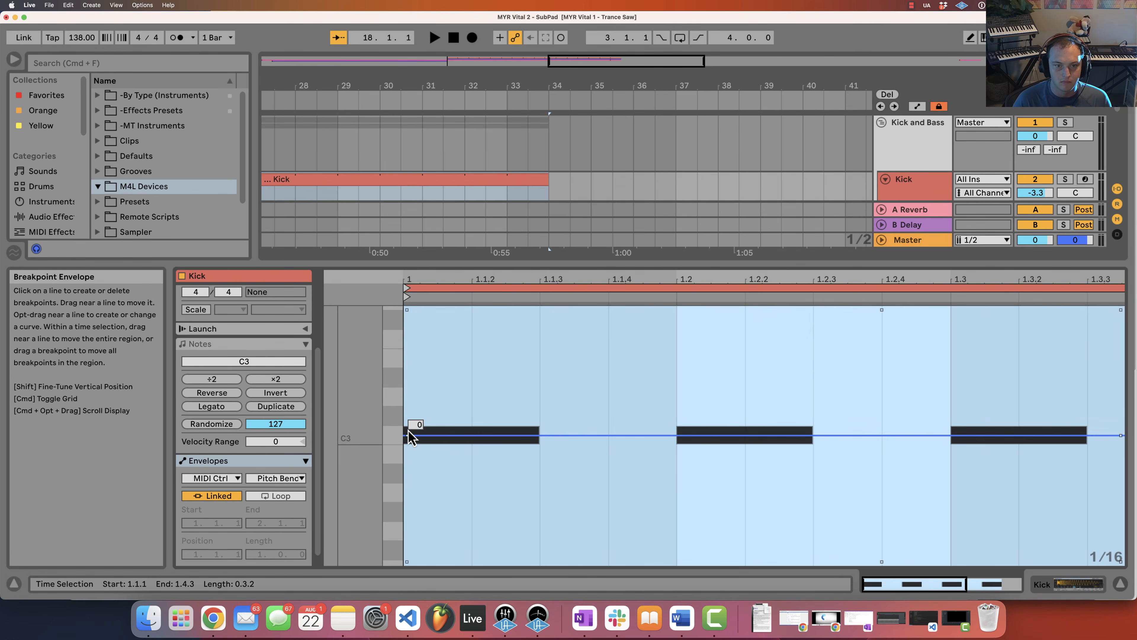
Play the arrangement from bar 18 with the Kick track's sampler showing, and stop playback in bar 26
key("space")
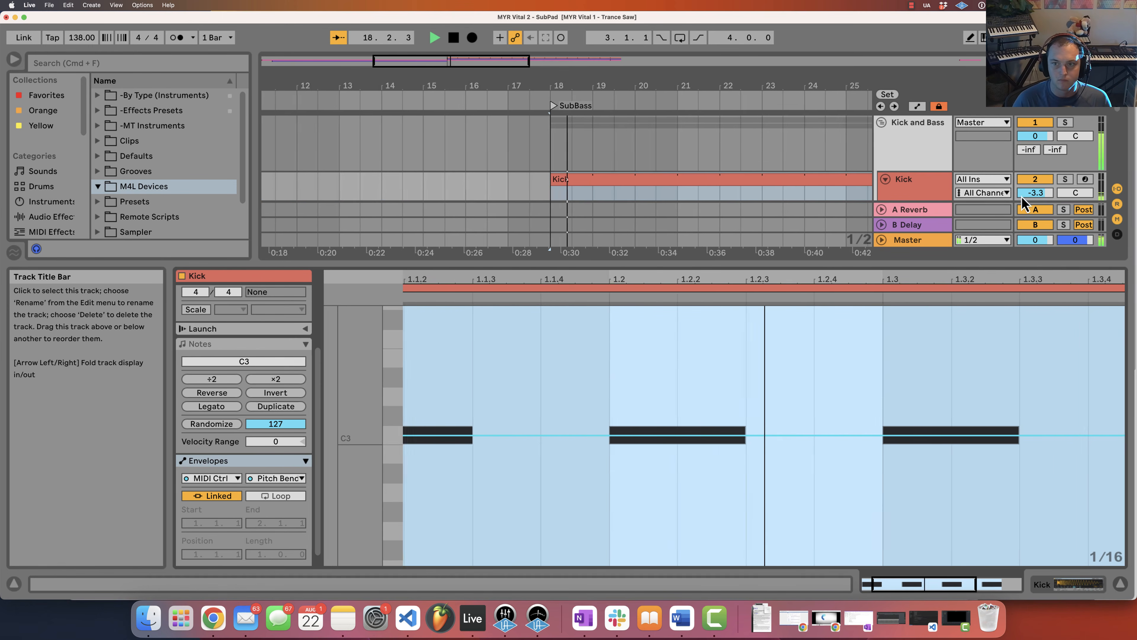
key("shift+Tab")
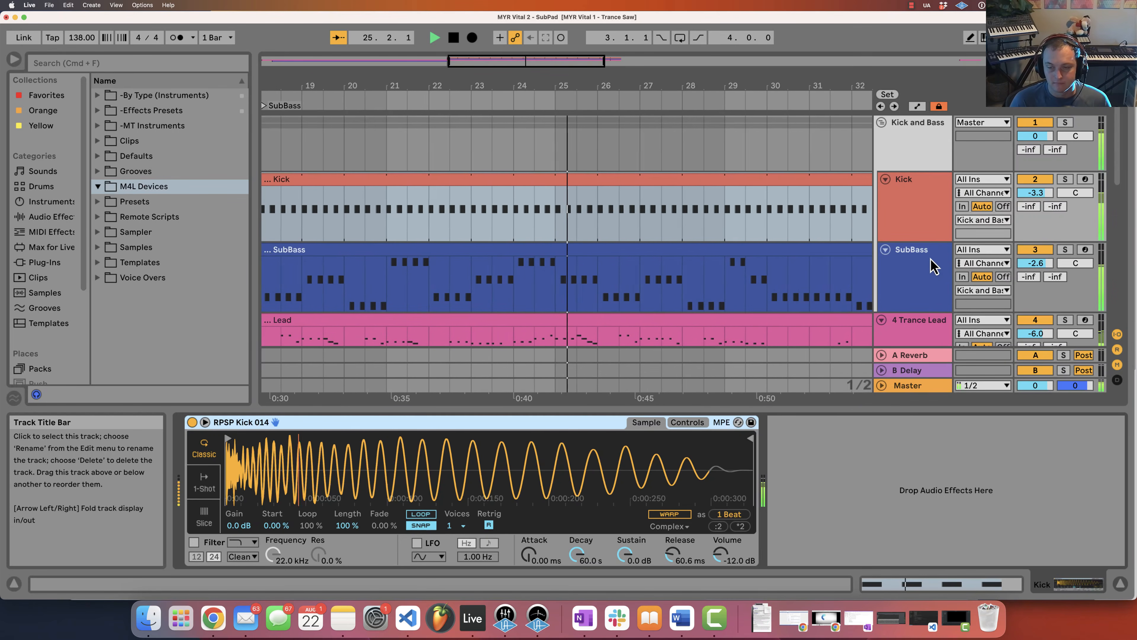
scroll(745, 234, "down", 3)
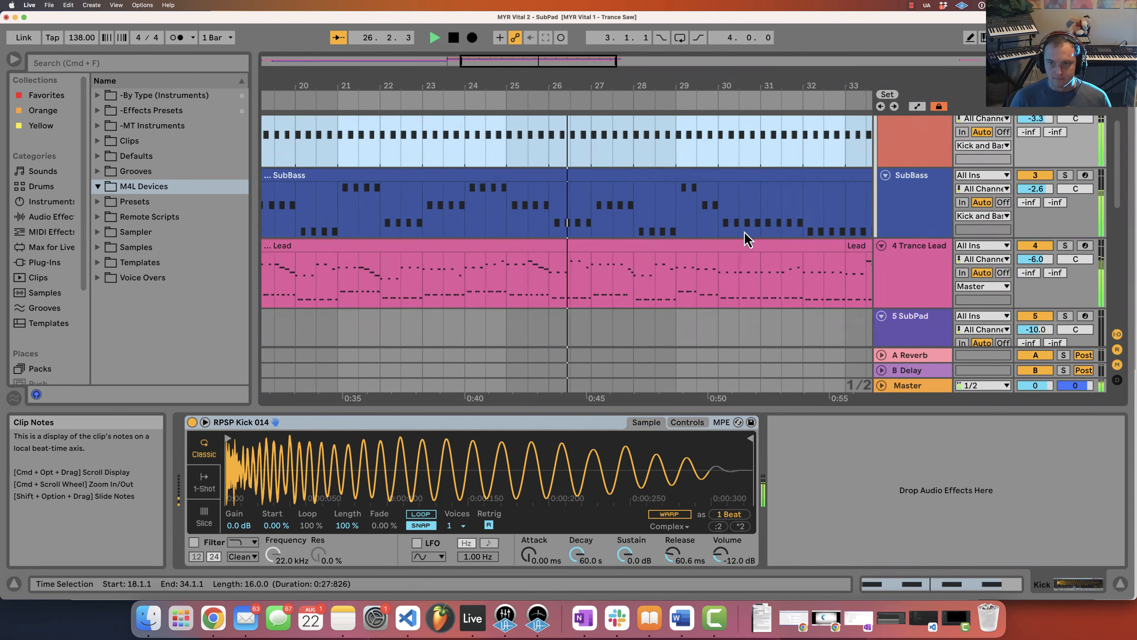
key("space")
scroll(743, 237, "up", 2)
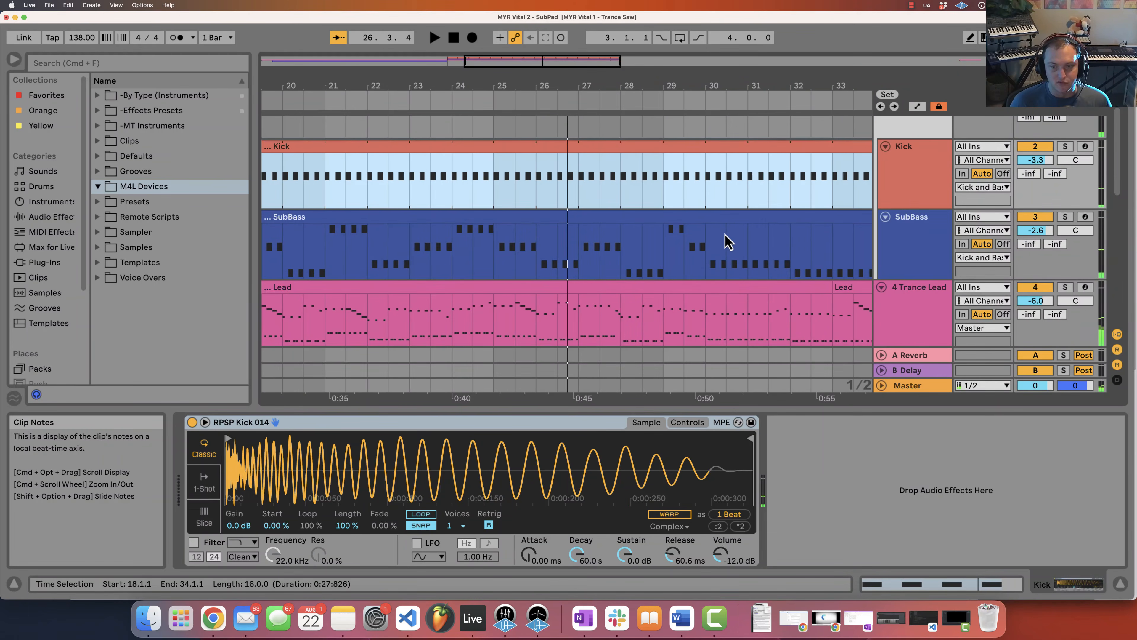